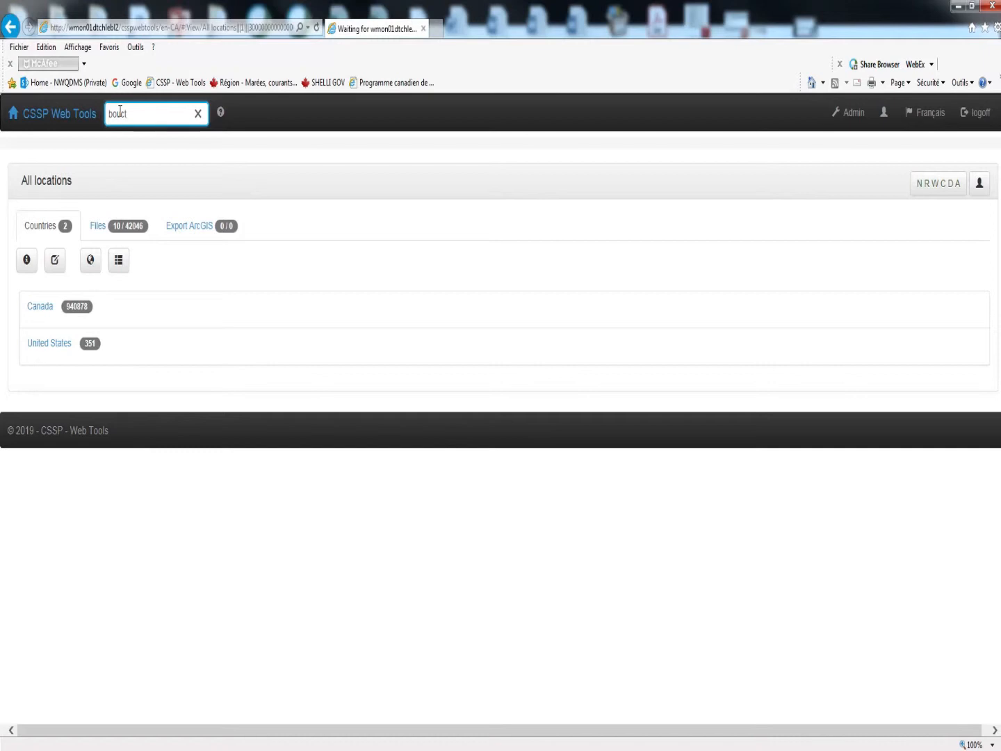
Step: Pick NB-06-020-002 from the 'boucte' search suggestions and list its 181 pollution source sites
{"action": "left_click", "coordinate": [210, 228]}
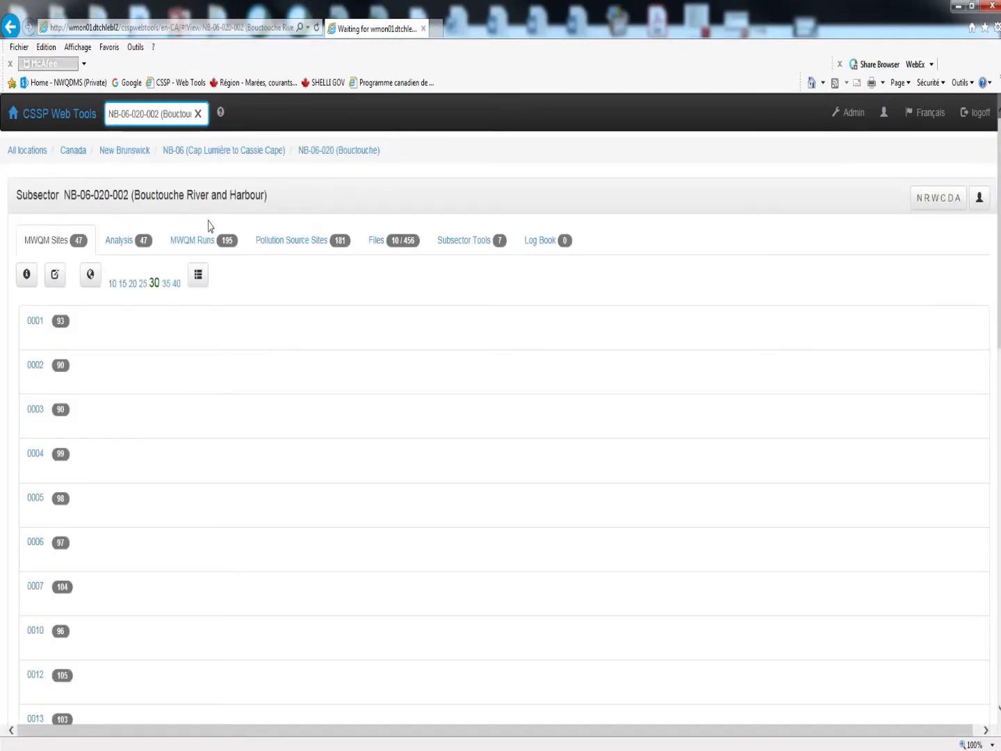
{"action": "left_click", "coordinate": [291, 247]}
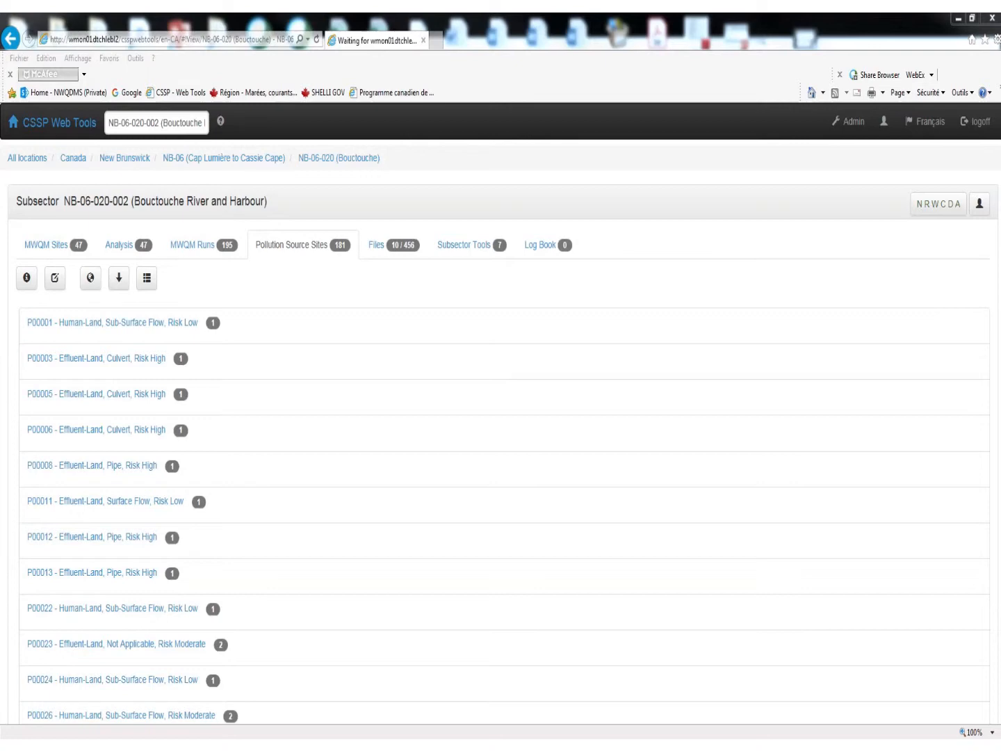
Step: Show the inactive (NC) sites in the pollution source list, then hide them again
{"action": "left_click", "coordinate": [147, 279]}
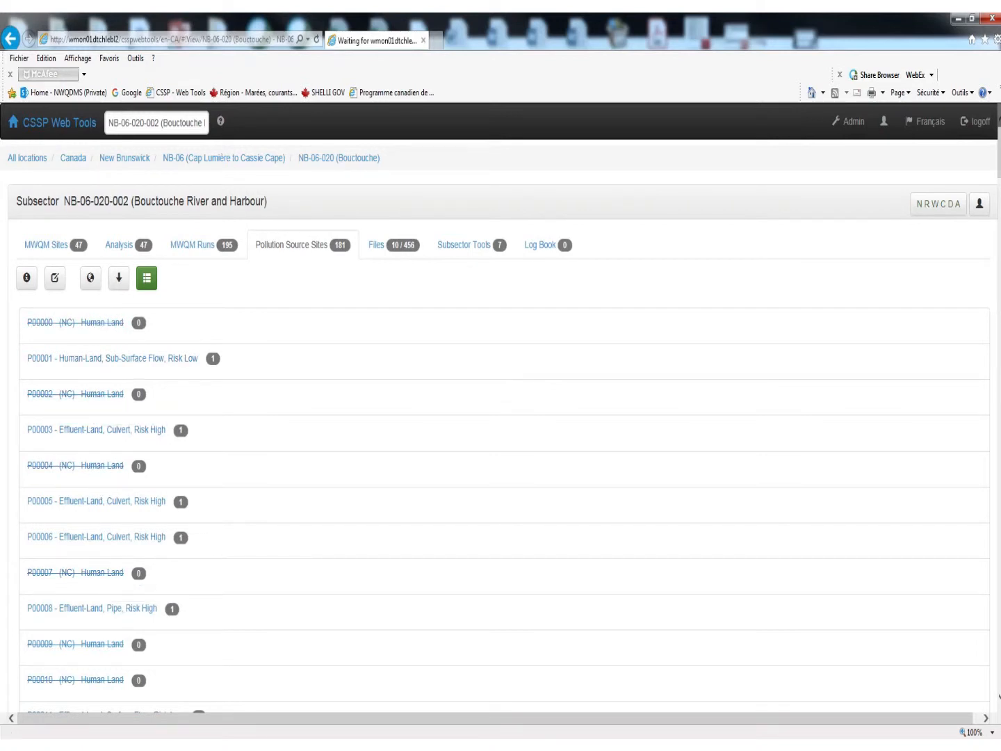
{"action": "left_click", "coordinate": [147, 278]}
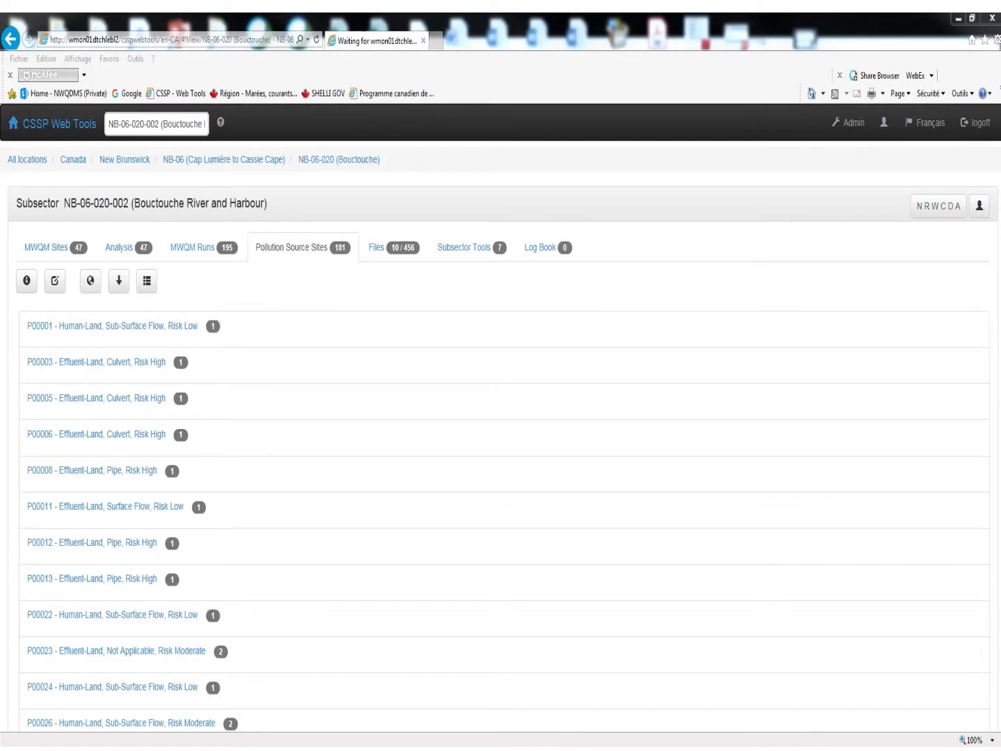
{"action": "left_click_drag", "start_coordinate": [56, 340], "coordinate": [18, 341]}
{"action": "left_click", "coordinate": [15, 339]}
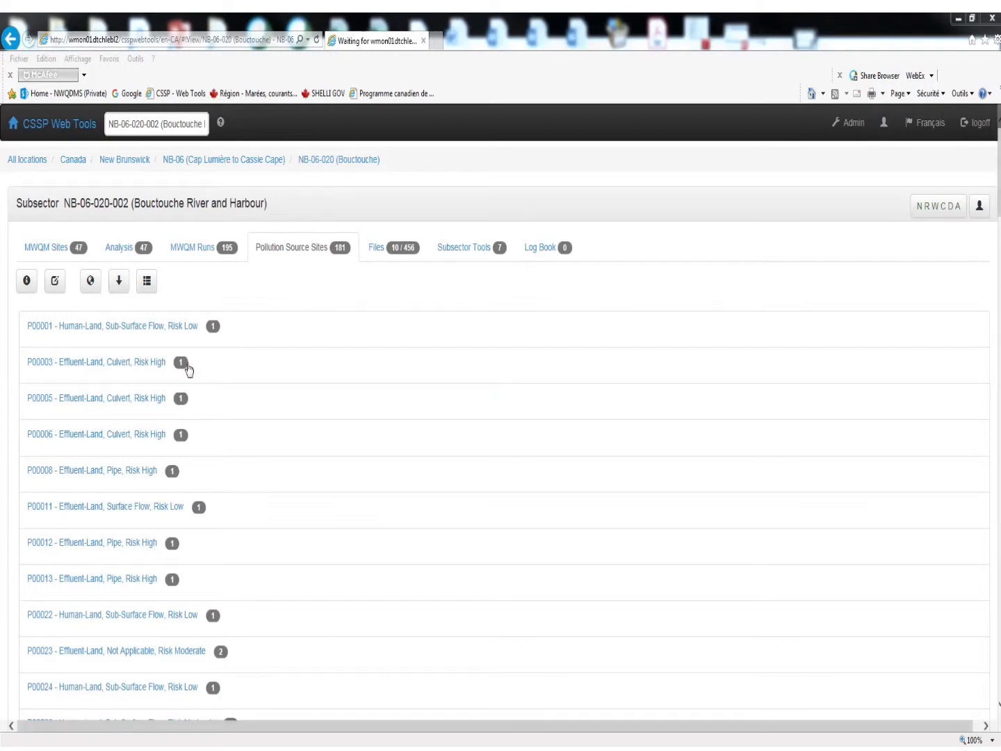
Step: Plot the pollution source sites on a satellite map beside the list
{"action": "left_click_drag", "start_coordinate": [200, 334], "coordinate": [72, 334]}
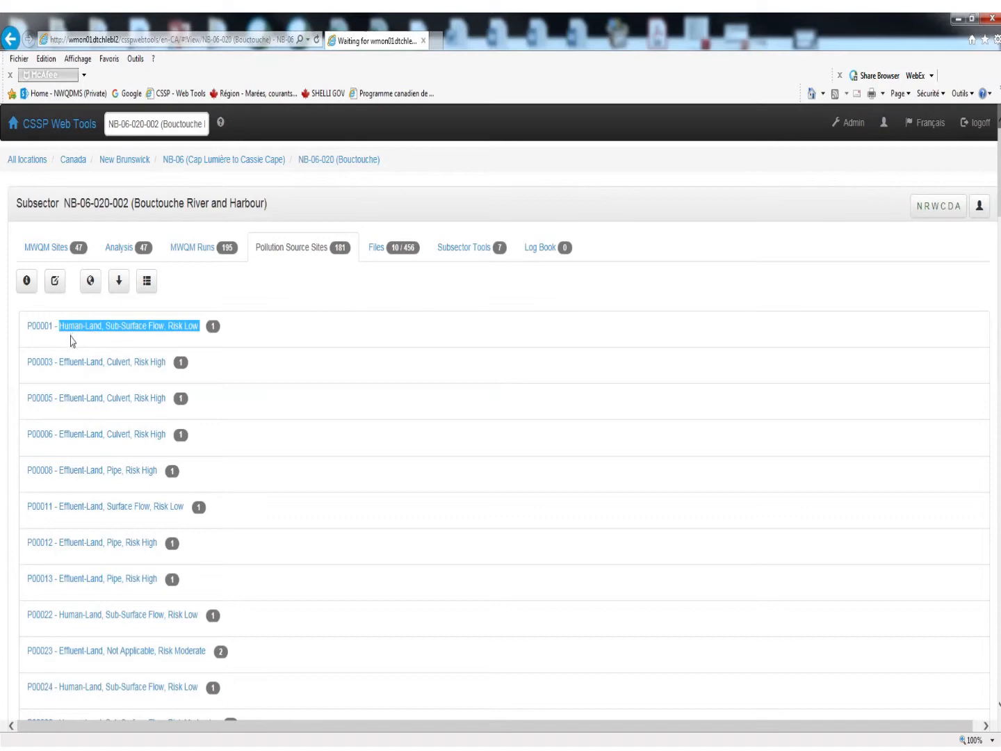
{"action": "left_click", "coordinate": [16, 344]}
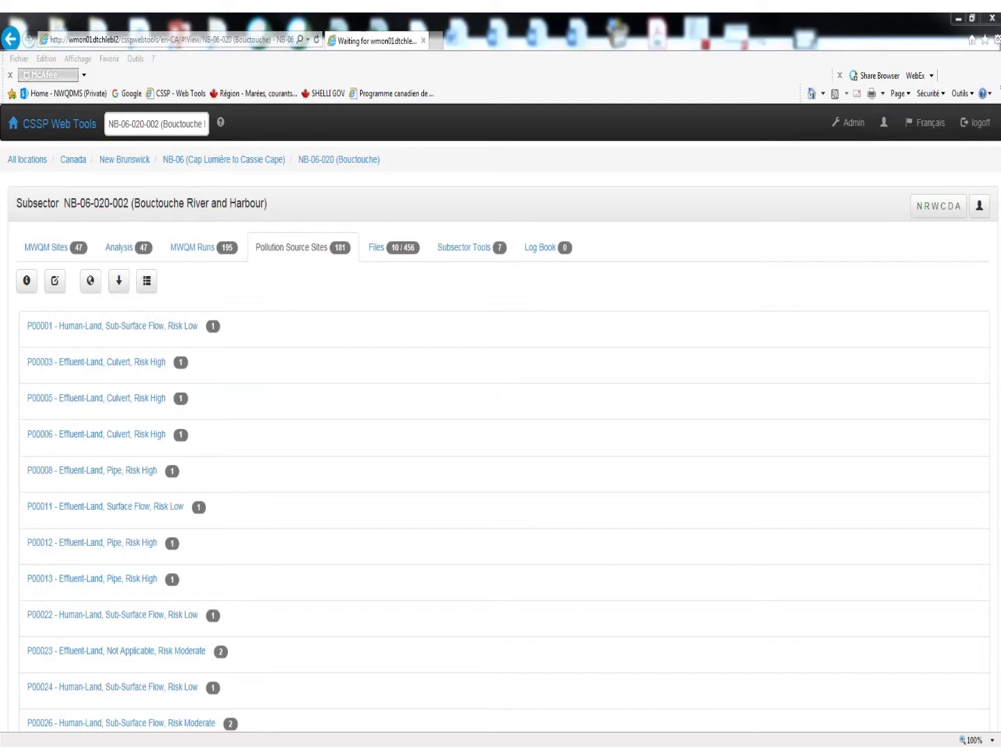
{"action": "left_click", "coordinate": [91, 285]}
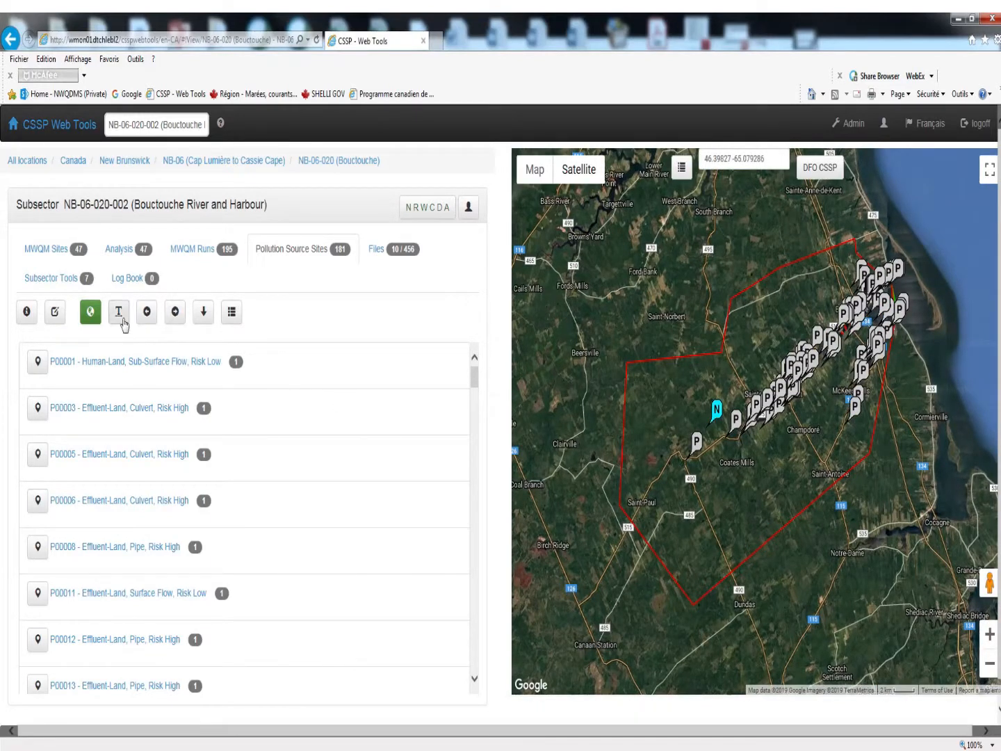
Step: Label the map's site markers and zoom in on the riverside sites near ROY, like P00024 and P00030
{"action": "left_click", "coordinate": [123, 322]}
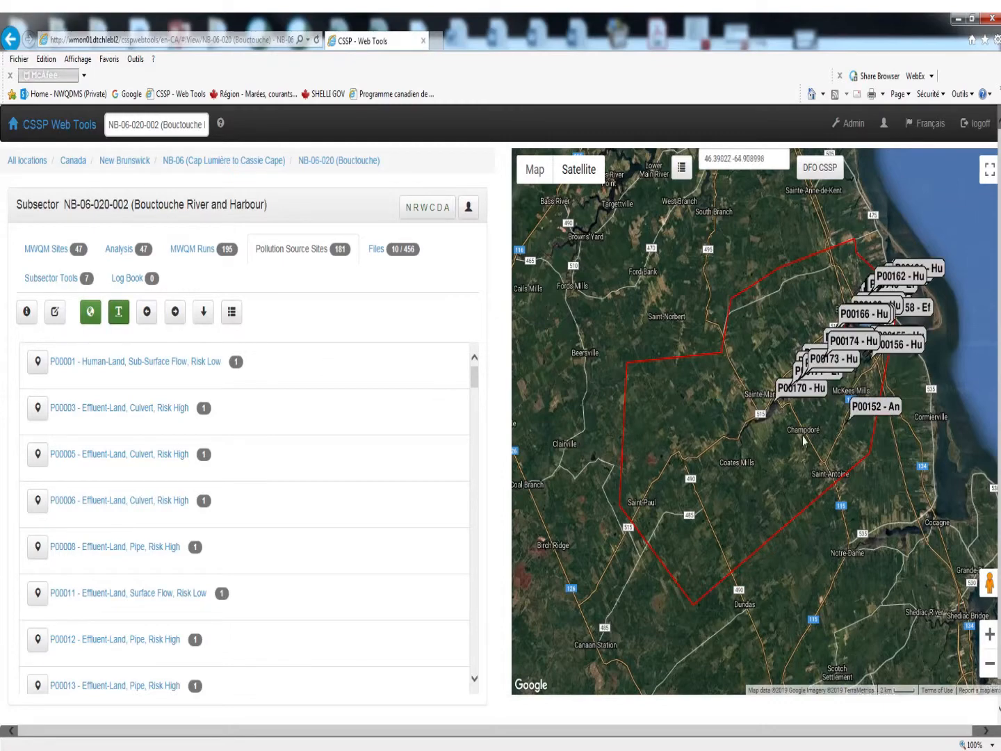
{"action": "scroll", "coordinate": [804, 435], "scroll_direction": "up", "scroll_amount": 1}
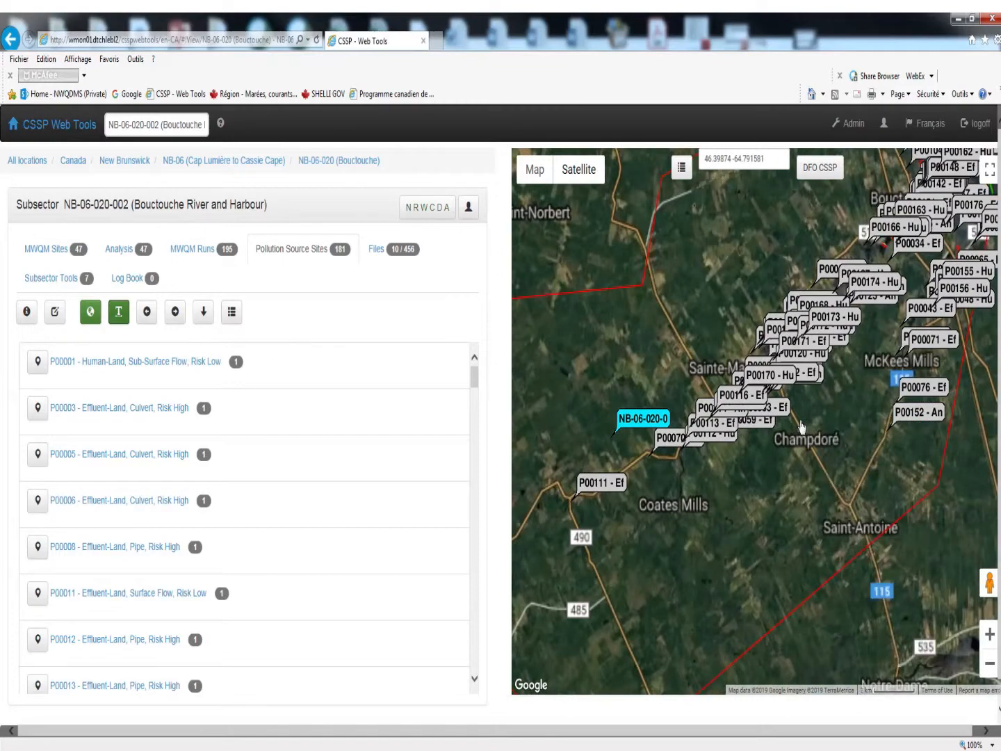
{"action": "scroll", "coordinate": [803, 425], "scroll_direction": "up", "scroll_amount": 1}
{"action": "left_click_drag", "start_coordinate": [756, 400], "coordinate": [761, 474]}
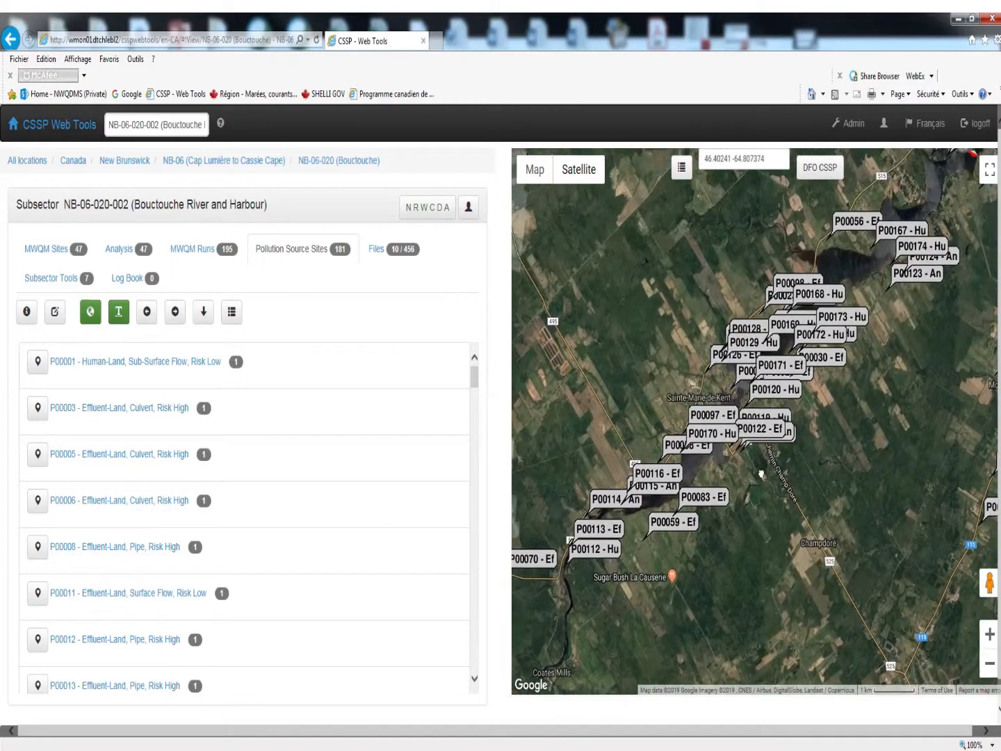
{"action": "scroll", "coordinate": [765, 462], "scroll_direction": "up", "scroll_amount": 1}
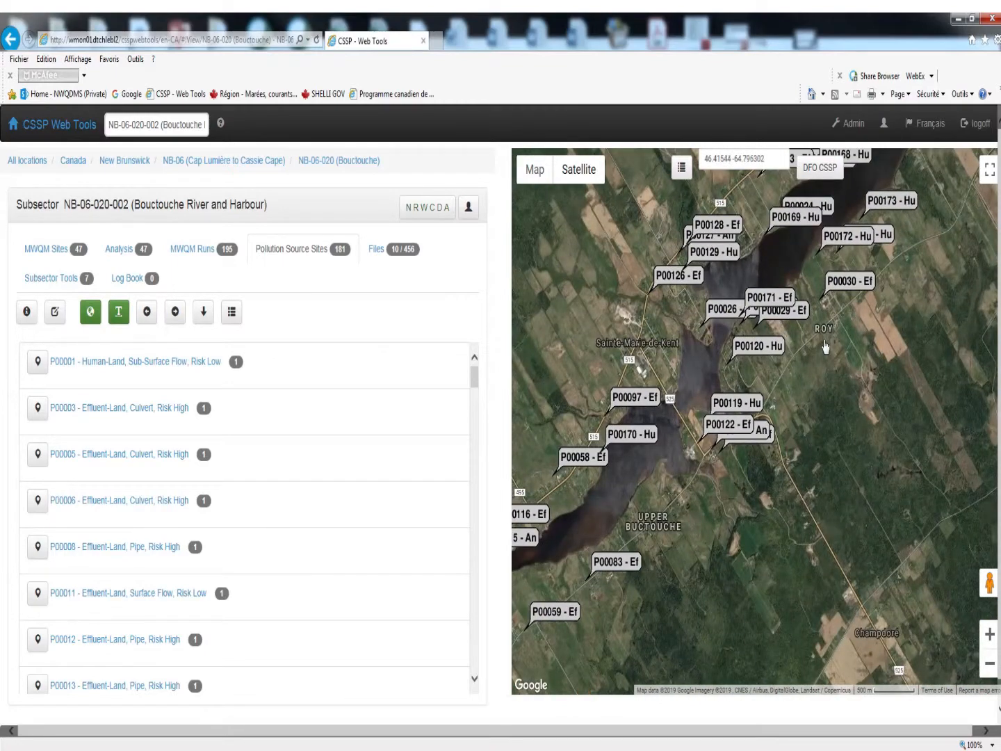
{"action": "left_click_drag", "start_coordinate": [825, 346], "coordinate": [795, 515]}
{"action": "scroll", "coordinate": [777, 453], "scroll_direction": "up", "scroll_amount": 1}
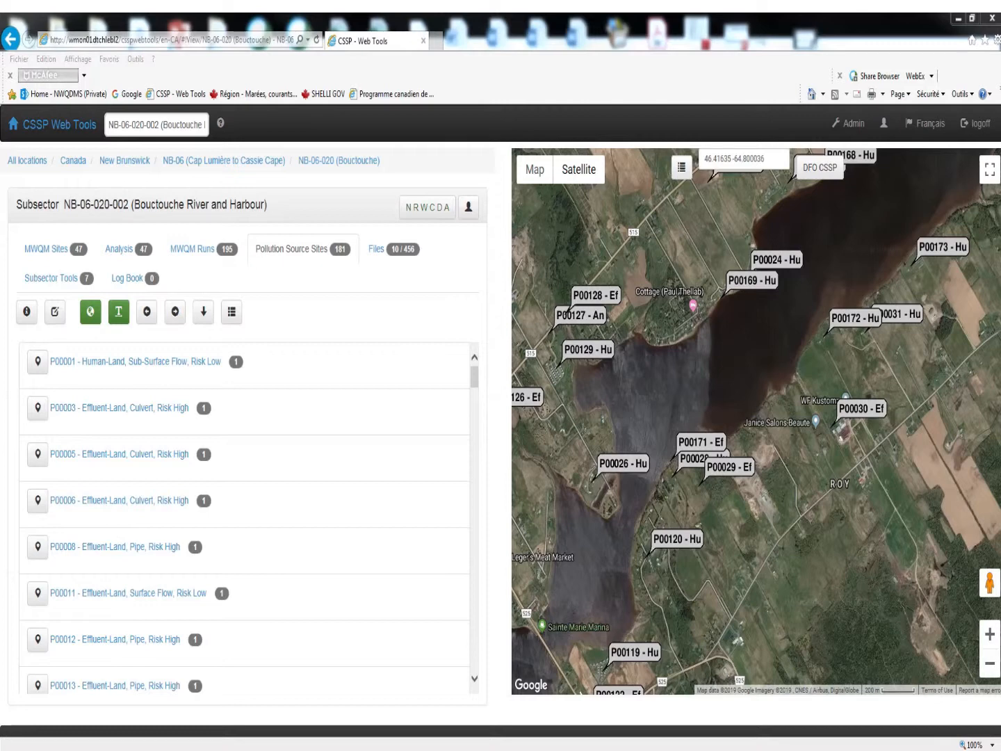
{"action": "left_click_drag", "start_coordinate": [476, 376], "coordinate": [481, 402]}
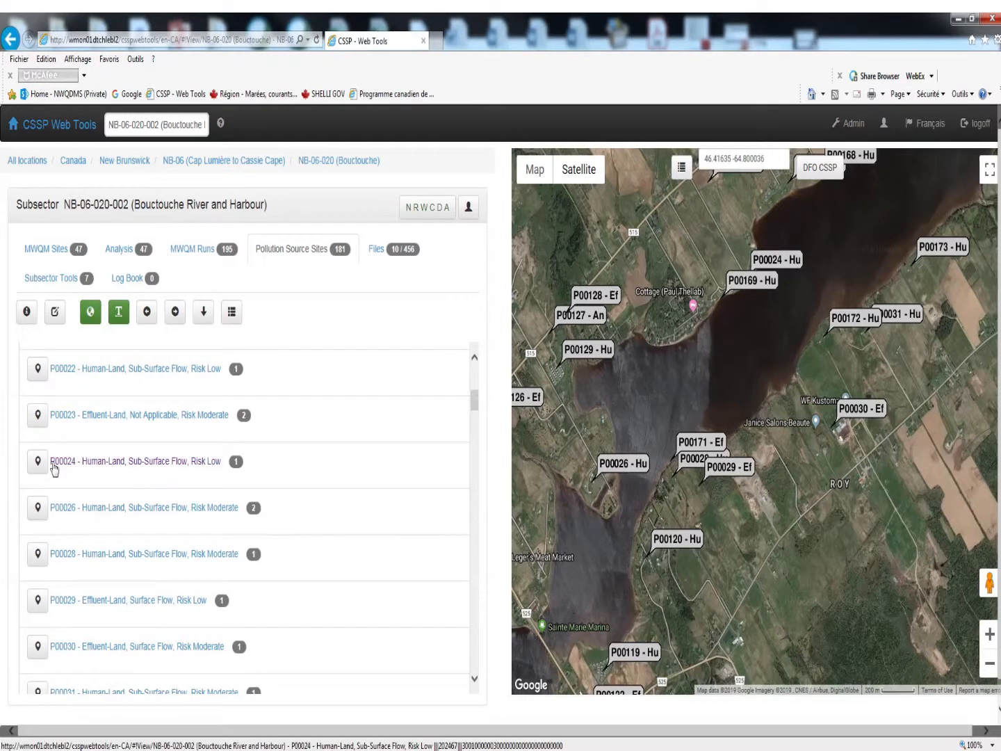
Step: Open site P00024 and scroll its details down through the observations to the picture
{"action": "left_click", "coordinate": [97, 461]}
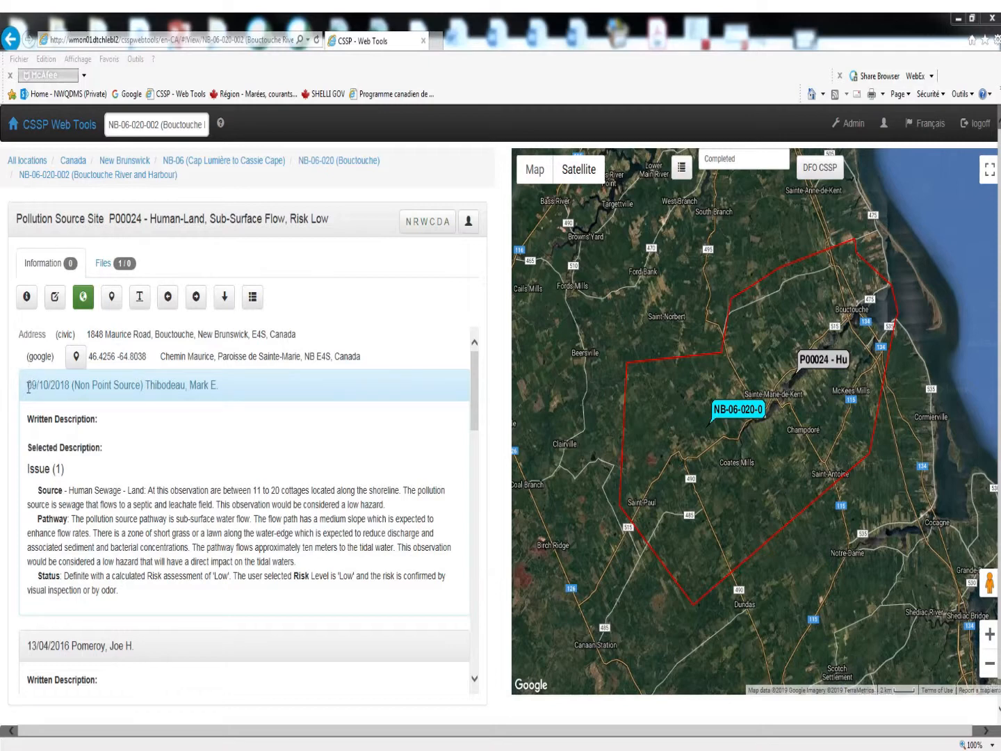
{"action": "left_click", "coordinate": [28, 385]}
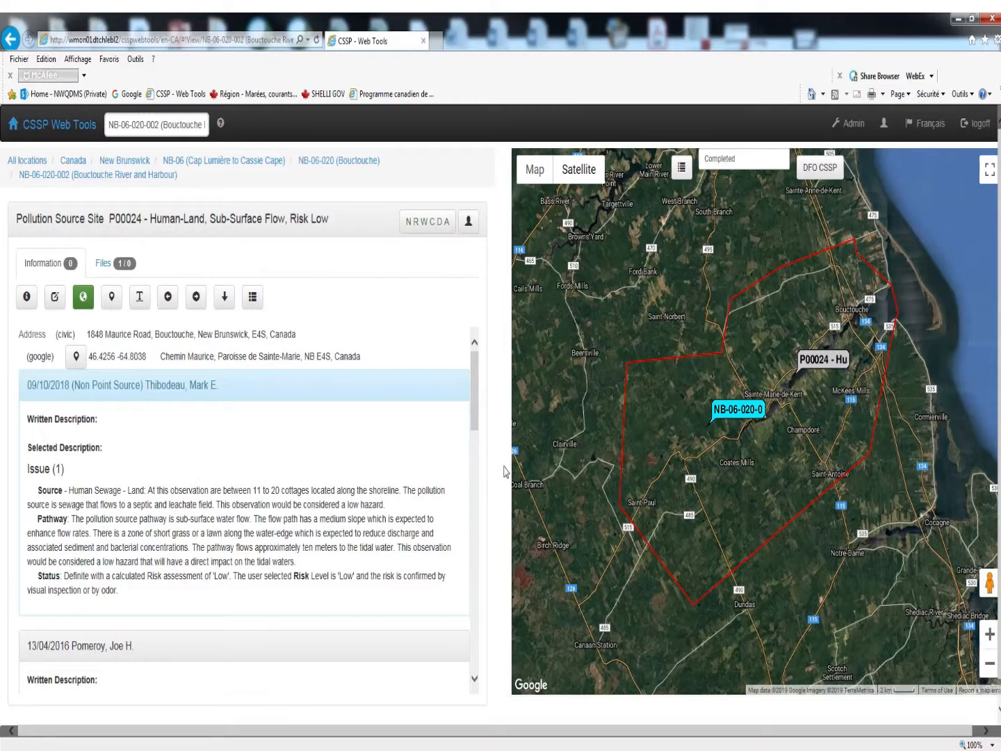
{"action": "left_click_drag", "start_coordinate": [476, 407], "coordinate": [505, 634]}
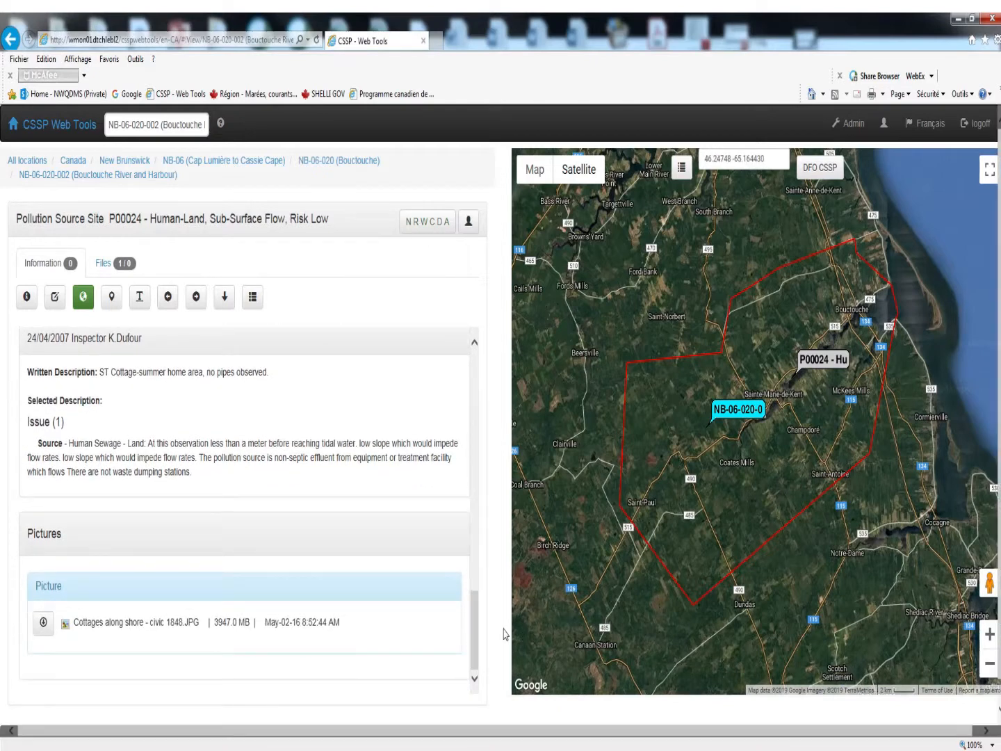
{"action": "left_click", "coordinate": [43, 625]}
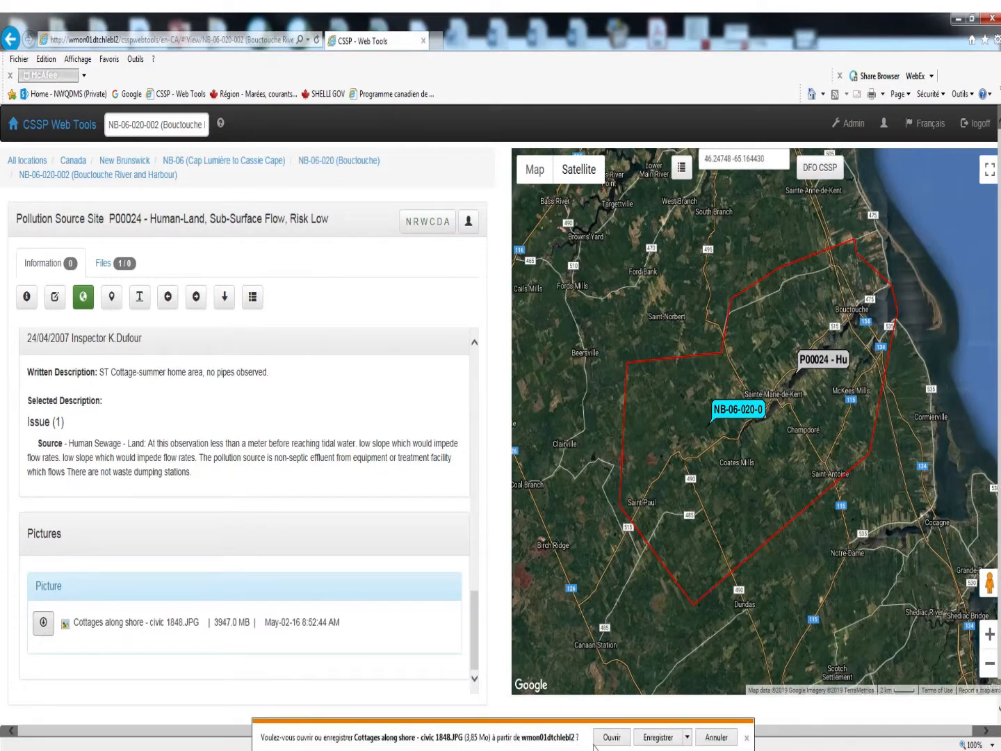
{"action": "left_click", "coordinate": [605, 740]}
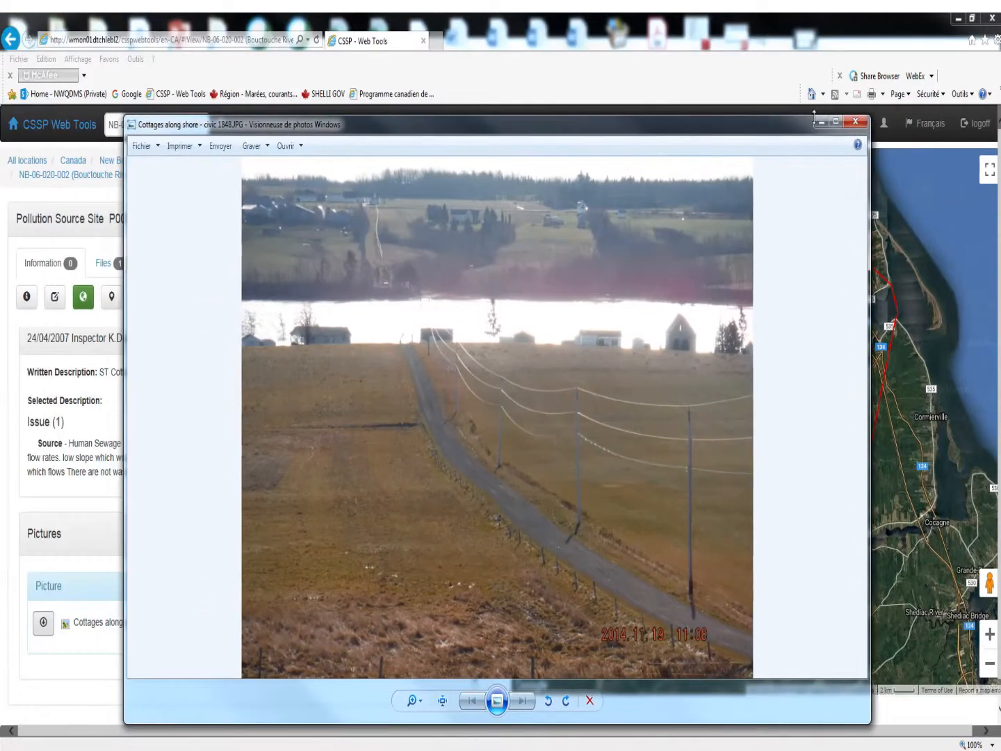
{"action": "left_click", "coordinate": [835, 121]}
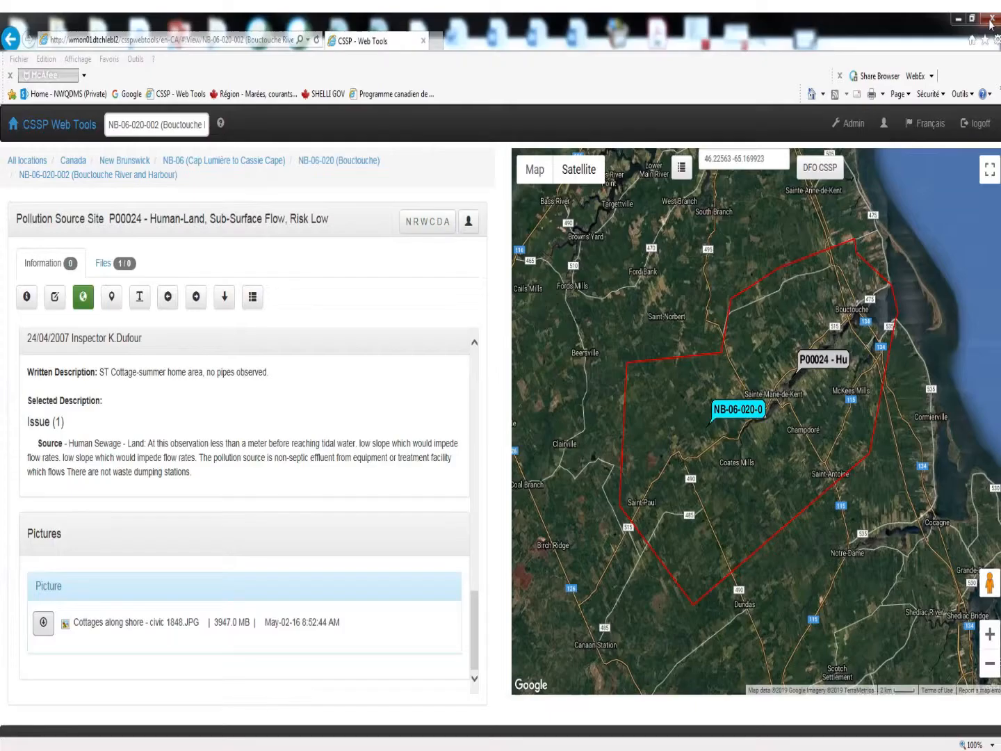
{"action": "left_click", "coordinate": [991, 20]}
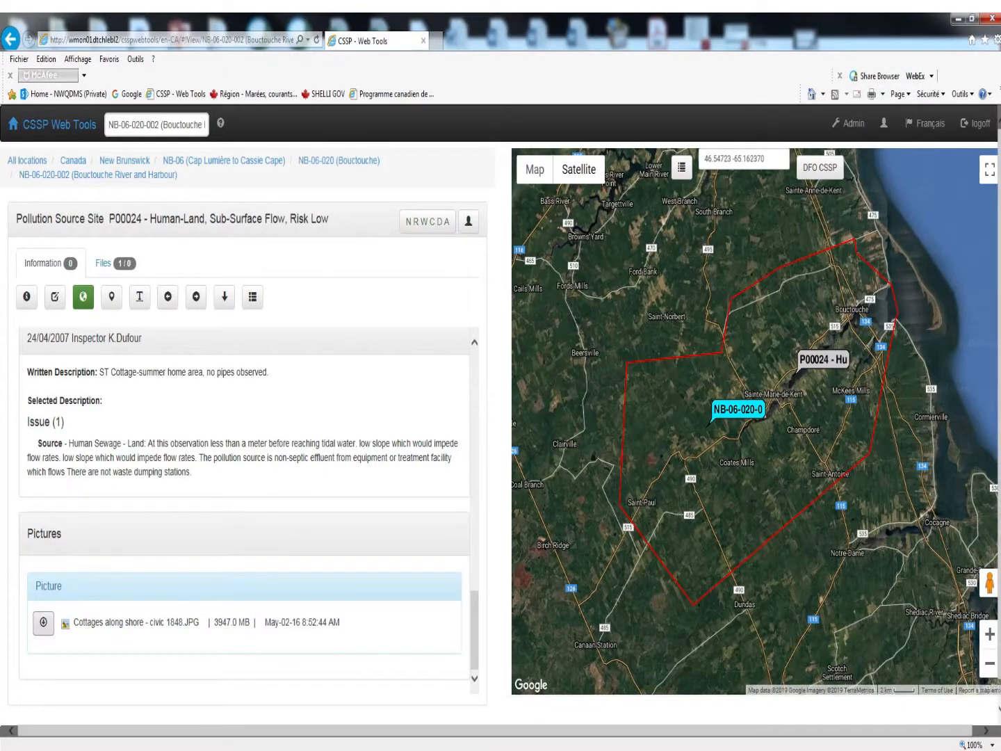
Step: Show P00024's Files tab with the picture Cottages along shore - civic 1848.JPG (3947.0 MB)
{"action": "scroll", "coordinate": [481, 626], "scroll_direction": "up", "scroll_amount": 5}
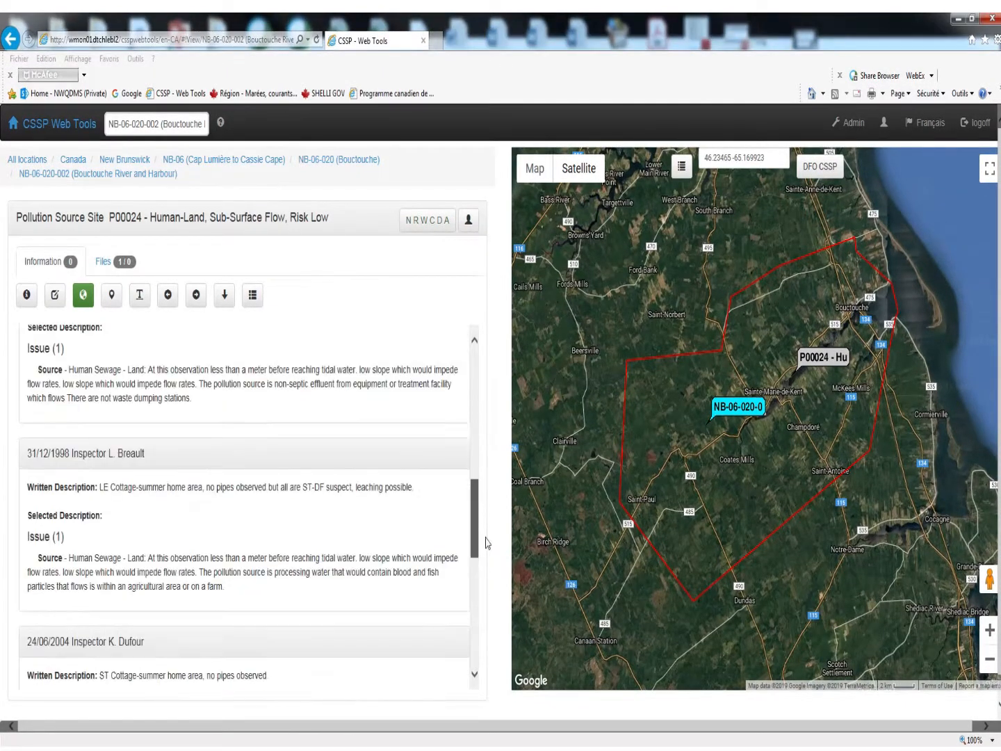
{"action": "scroll", "coordinate": [487, 542], "scroll_direction": "up", "scroll_amount": 10}
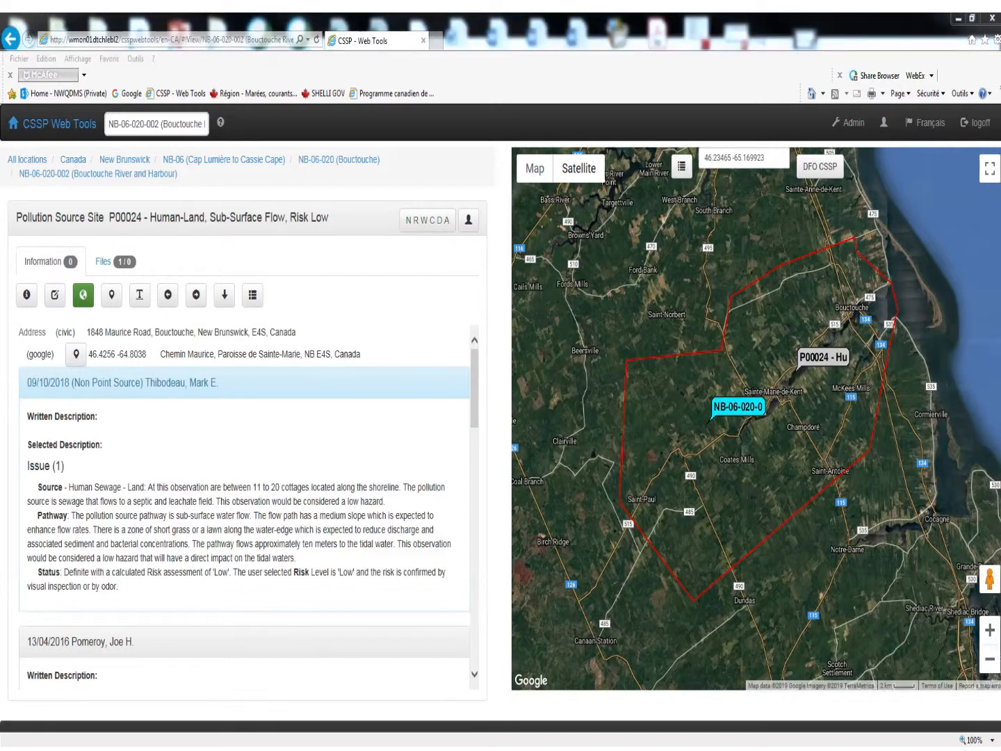
{"action": "left_click", "coordinate": [77, 354]}
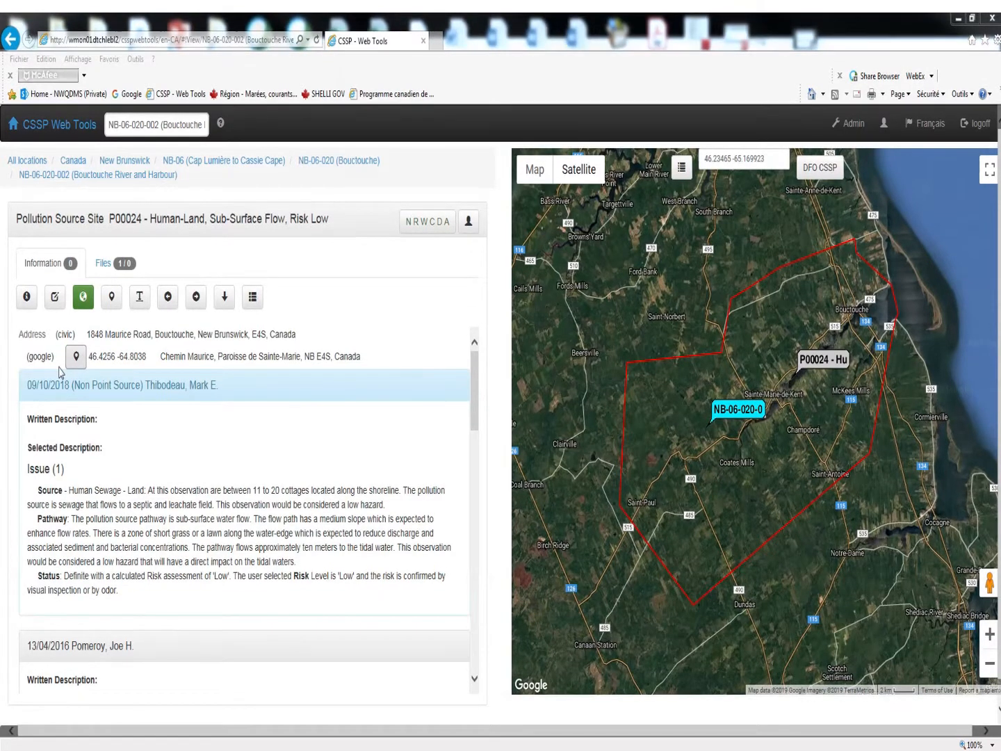
{"action": "left_click", "coordinate": [103, 263]}
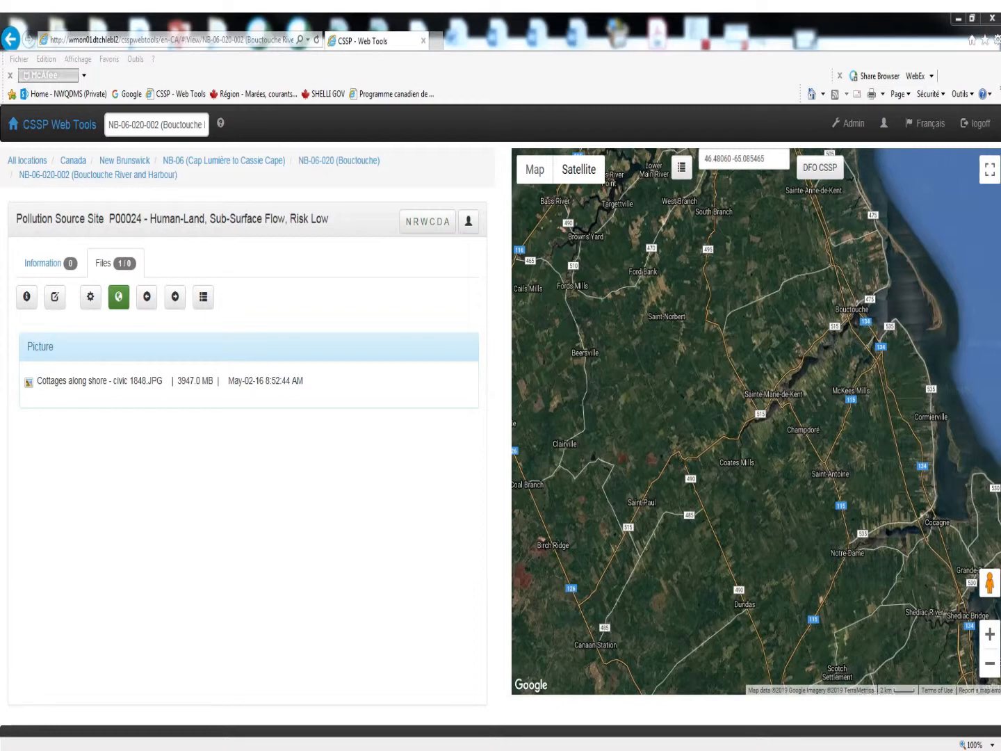
Step: Turn on file editing for P00024, download its picture, and check the document creation options
{"action": "left_click", "coordinate": [55, 298]}
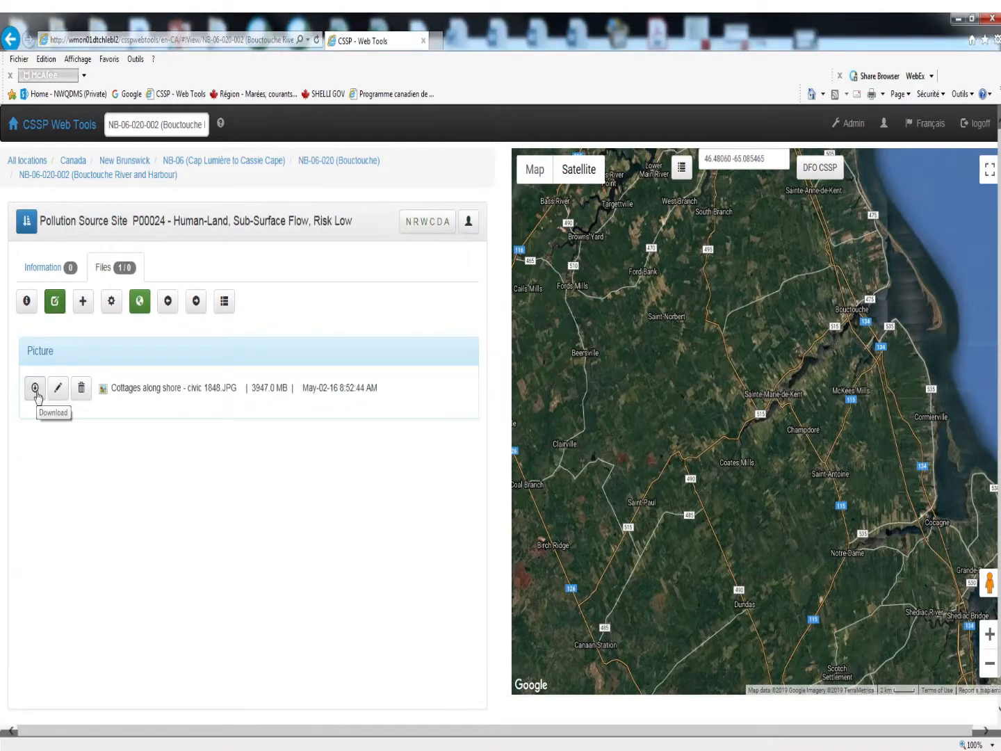
{"action": "left_click", "coordinate": [35, 390]}
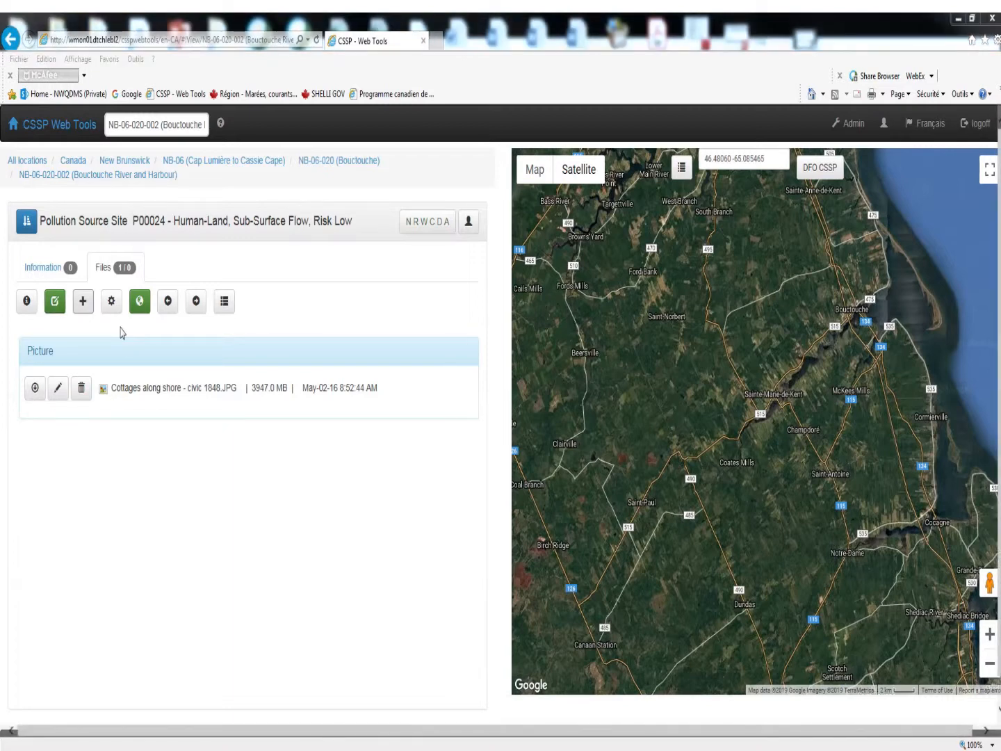
{"action": "left_click", "coordinate": [113, 304]}
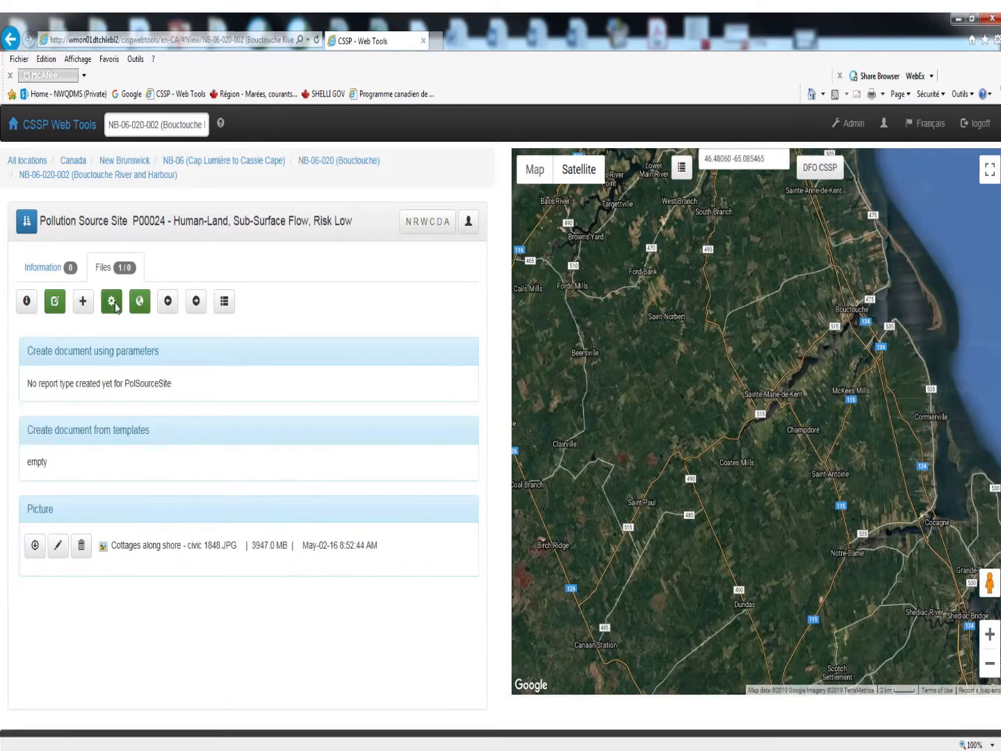
{"action": "left_click", "coordinate": [115, 307]}
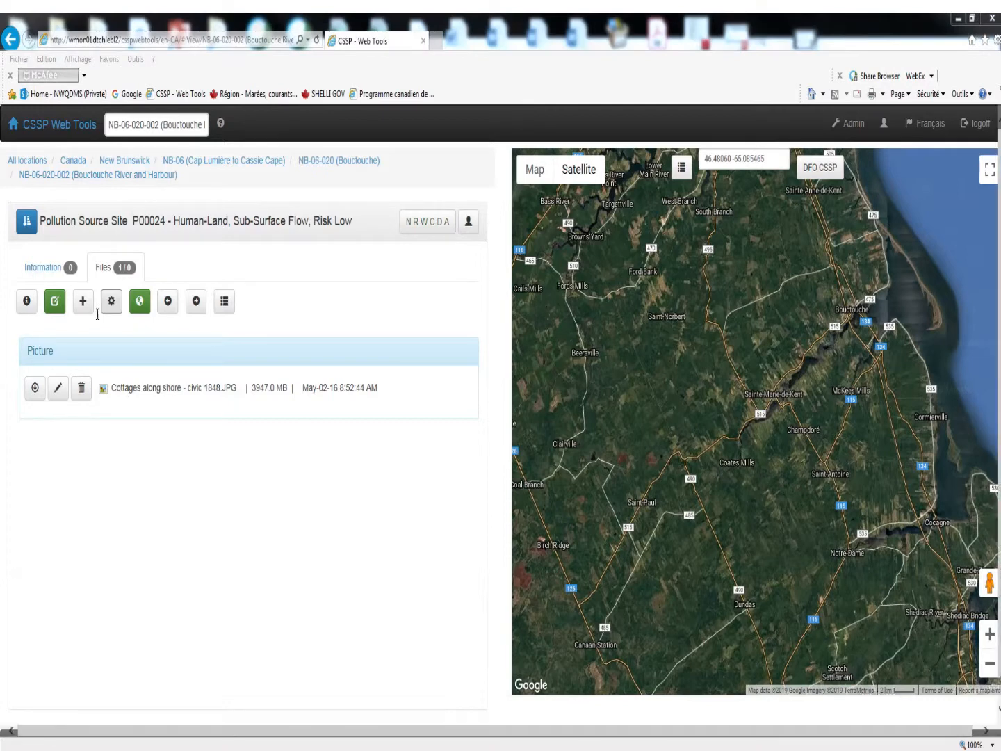
Step: Open and close the upload file form, then return to NB-06-020-002's site list
{"action": "left_click", "coordinate": [82, 303]}
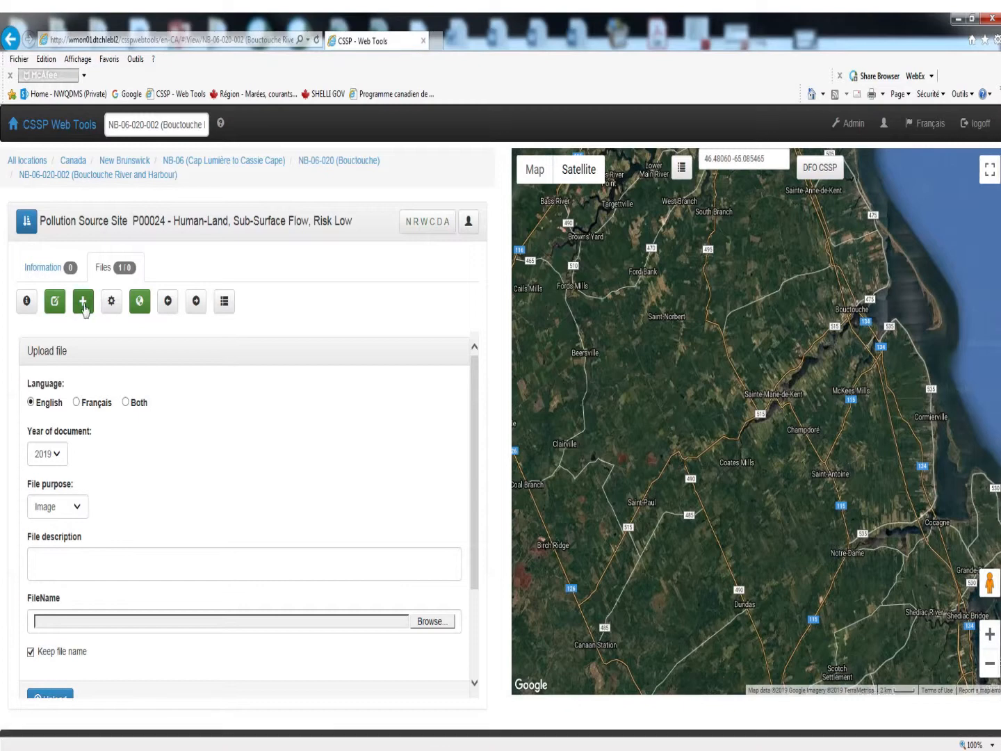
{"action": "left_click", "coordinate": [84, 306]}
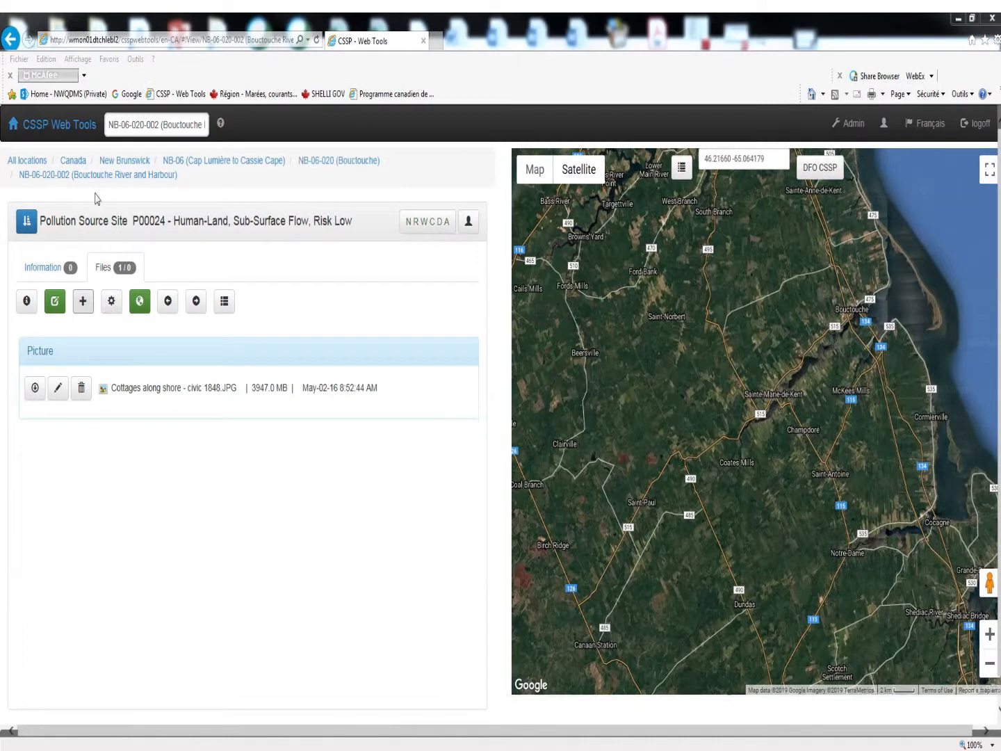
{"action": "left_click", "coordinate": [95, 175]}
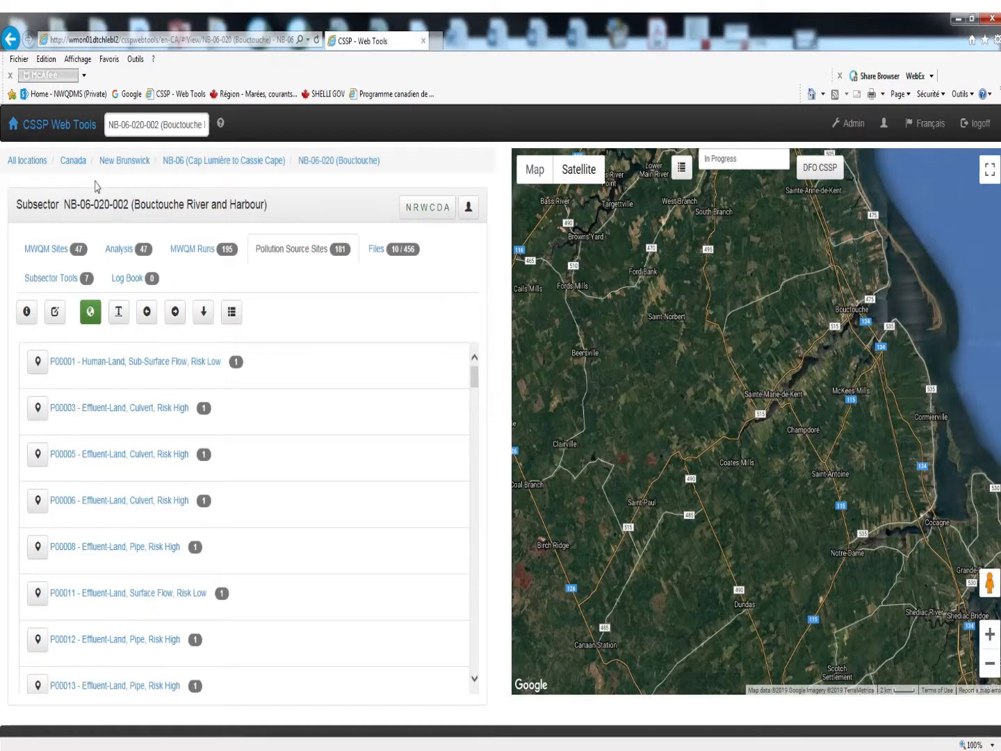
Step: Enable site editing and open P00001's modify form (latitude 46.48671, longitude -64.67828)
{"action": "left_click", "coordinate": [54, 316]}
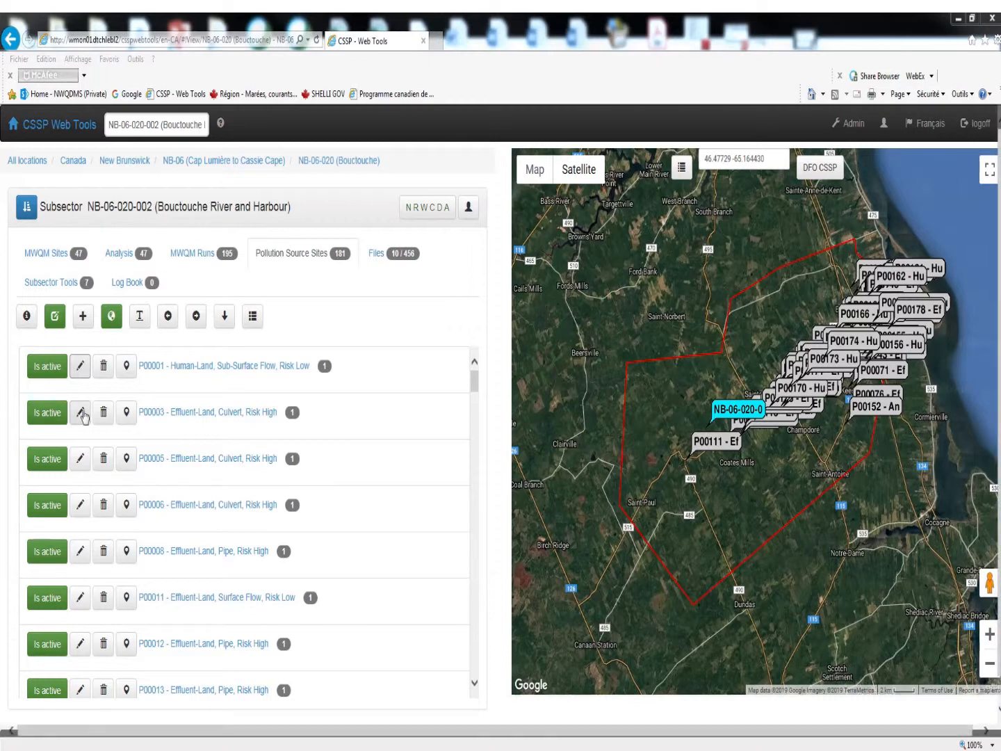
{"action": "left_click", "coordinate": [80, 368]}
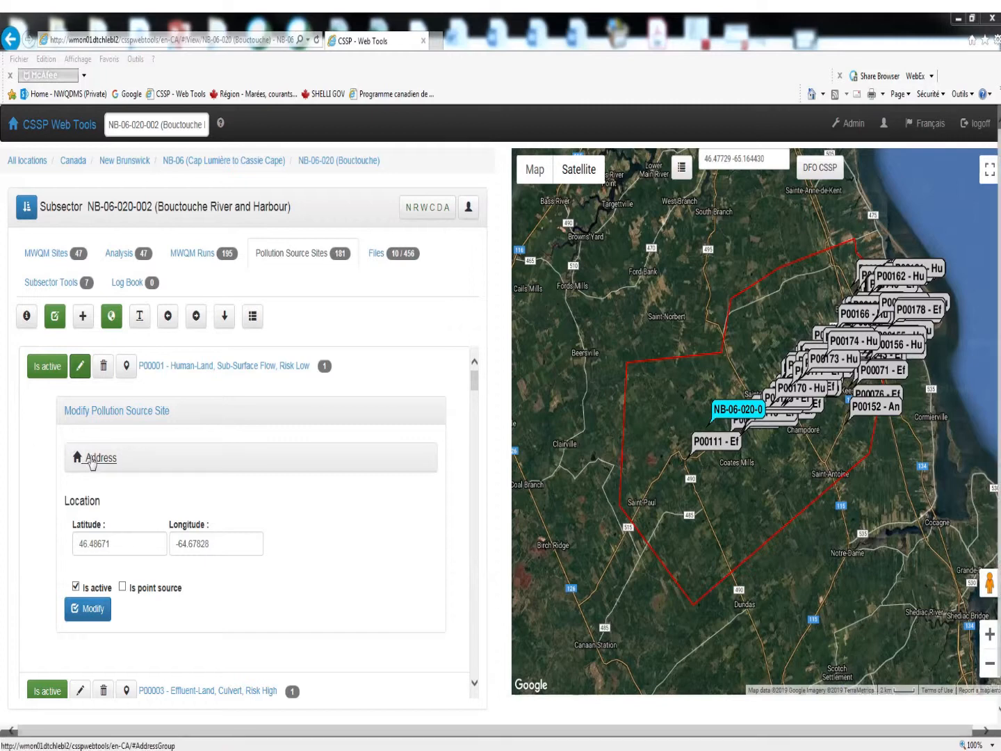
Step: Resubmit P00001's location details unchanged, close the form, and open P00001's site page
{"action": "left_click", "coordinate": [100, 460]}
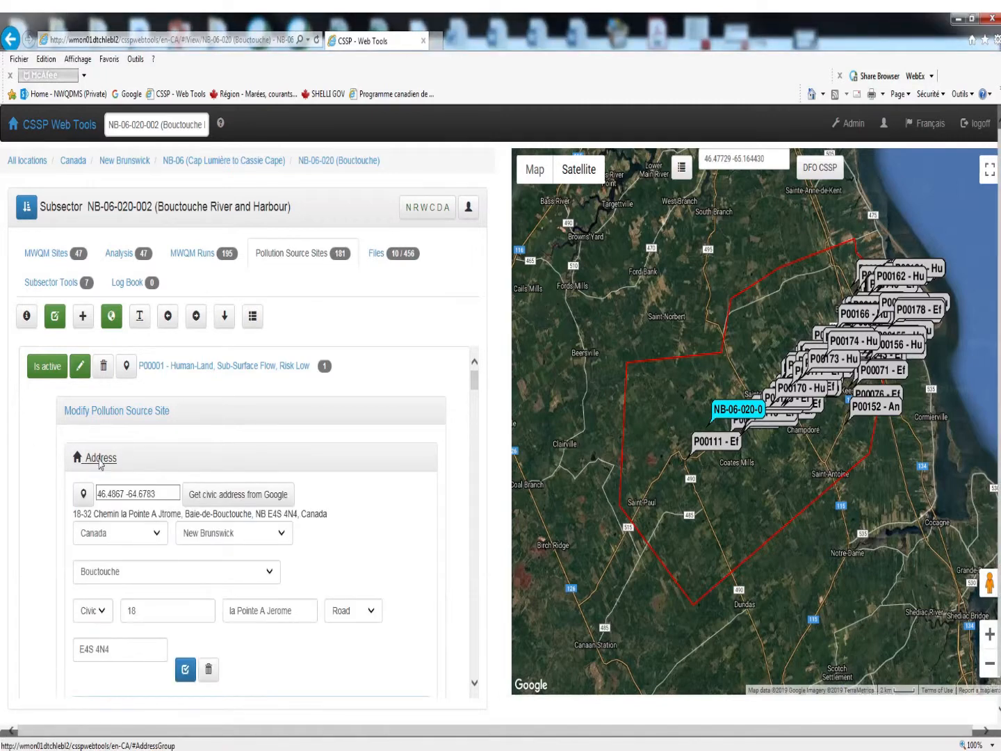
{"action": "left_click", "coordinate": [100, 460]}
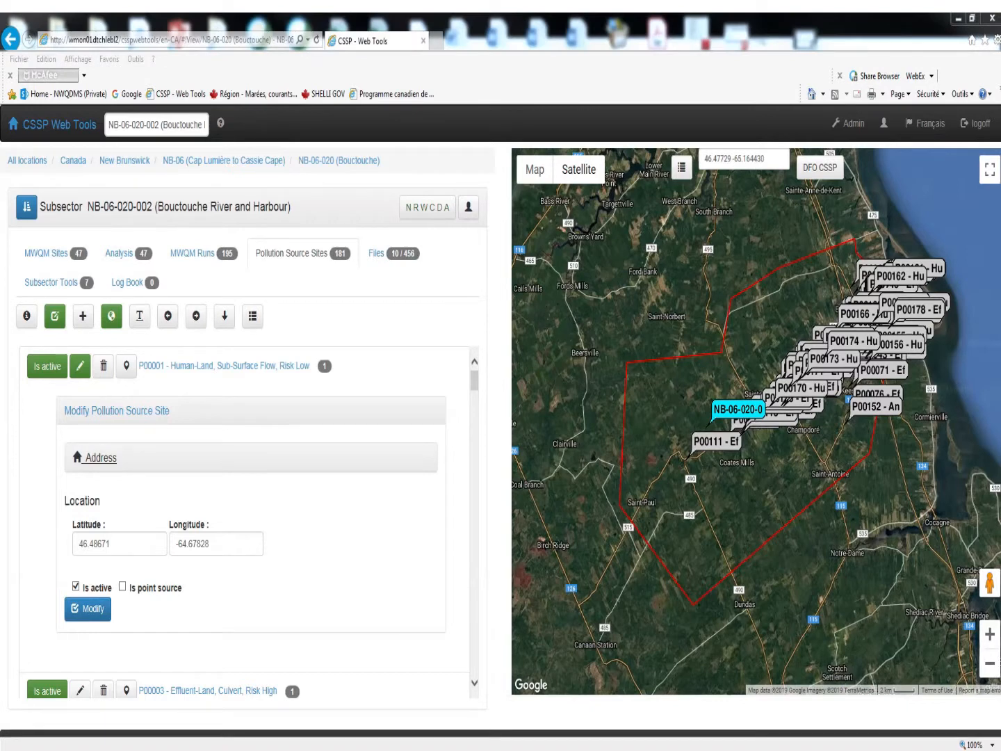
{"action": "left_click", "coordinate": [90, 609]}
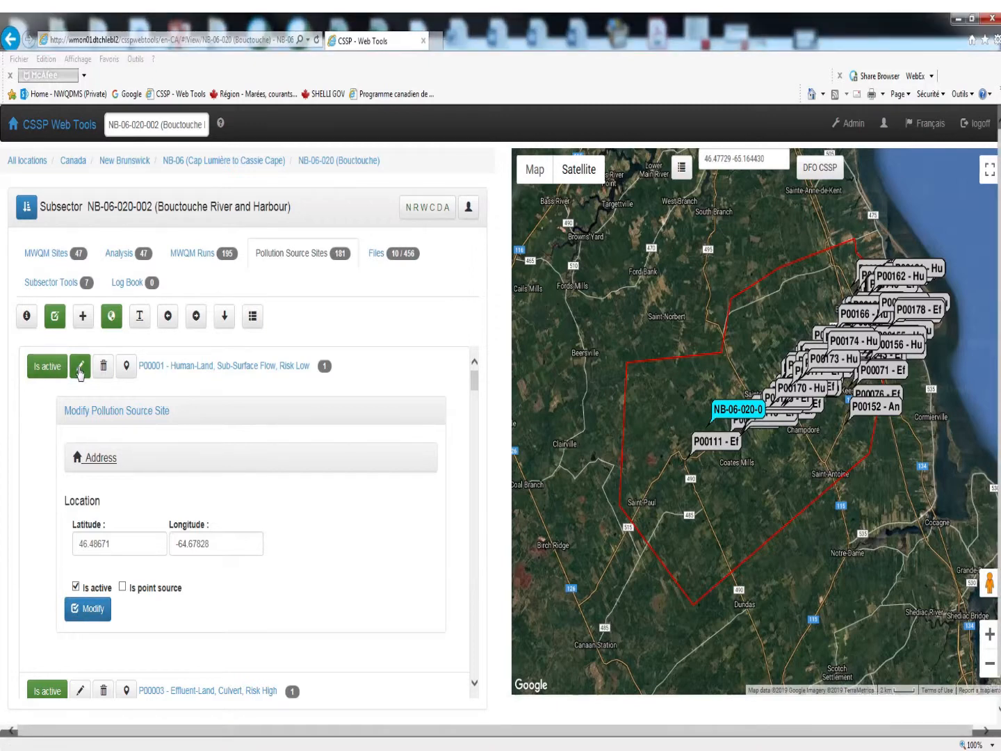
{"action": "left_click", "coordinate": [80, 373]}
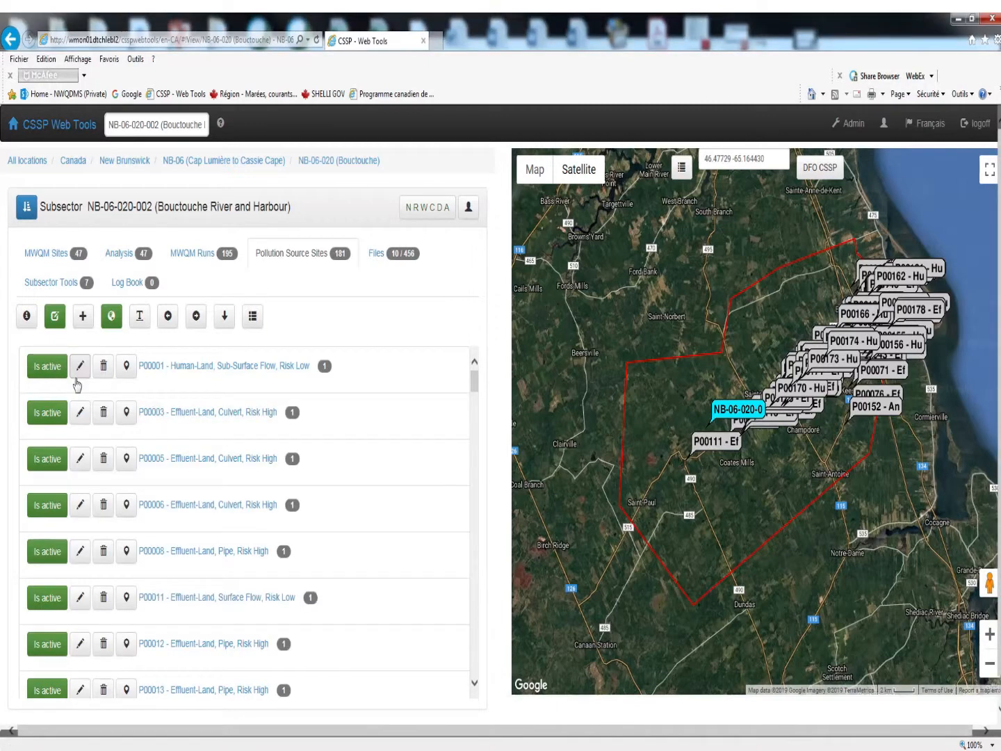
{"action": "left_click", "coordinate": [198, 369]}
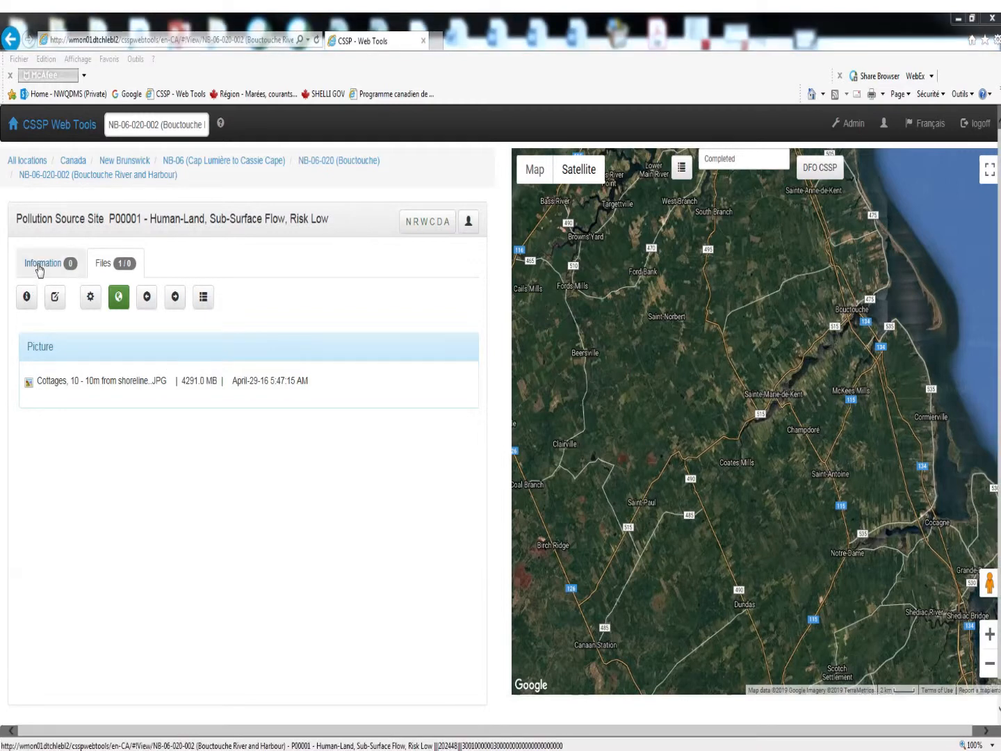
Step: Switch P00001's site page to its Information tab
{"action": "left_click", "coordinate": [40, 264]}
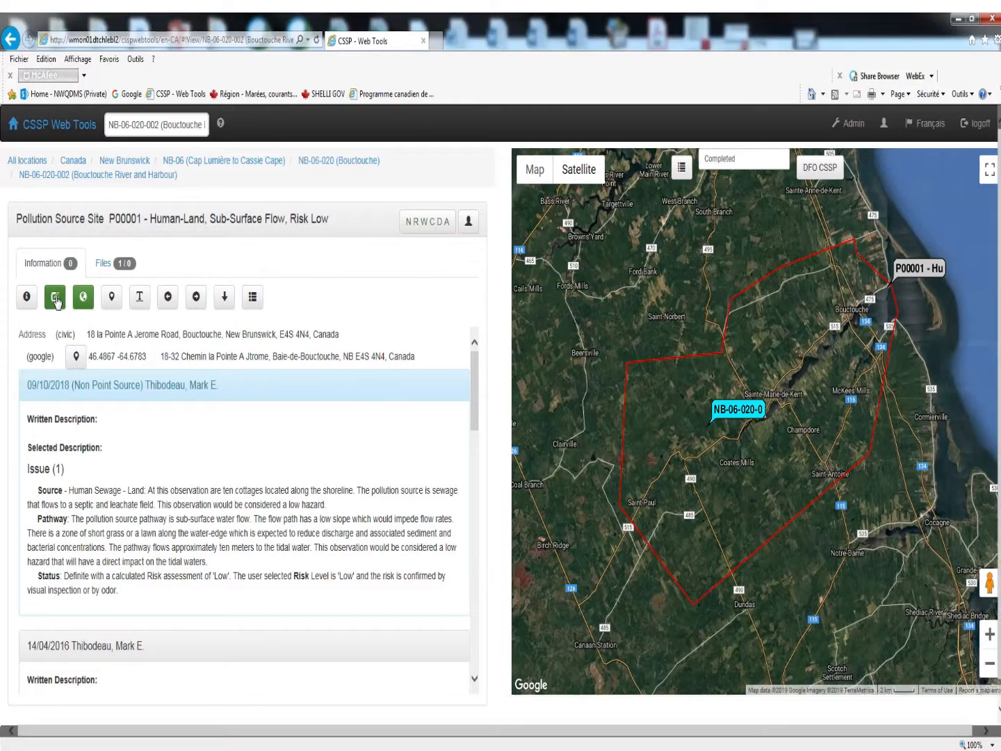
Step: Turn on observation editing for P00001, showing its 2018 October 09 shoreline-cottages observation
{"action": "left_click", "coordinate": [55, 297]}
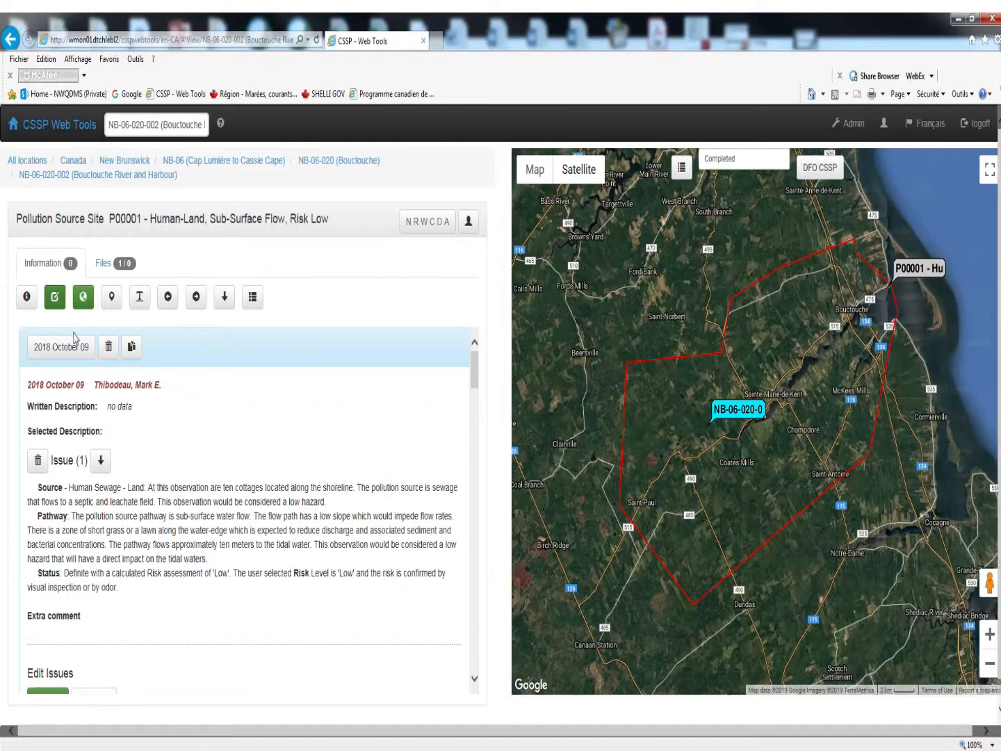
{"action": "mouse_move", "coordinate": [475, 373]}
{"action": "left_mouse_down"}
{"action": "mouse_move", "coordinate": [490, 421]}
{"action": "mouse_move", "coordinate": [495, 559]}
{"action": "mouse_move", "coordinate": [489, 360]}
{"action": "left_mouse_up"}
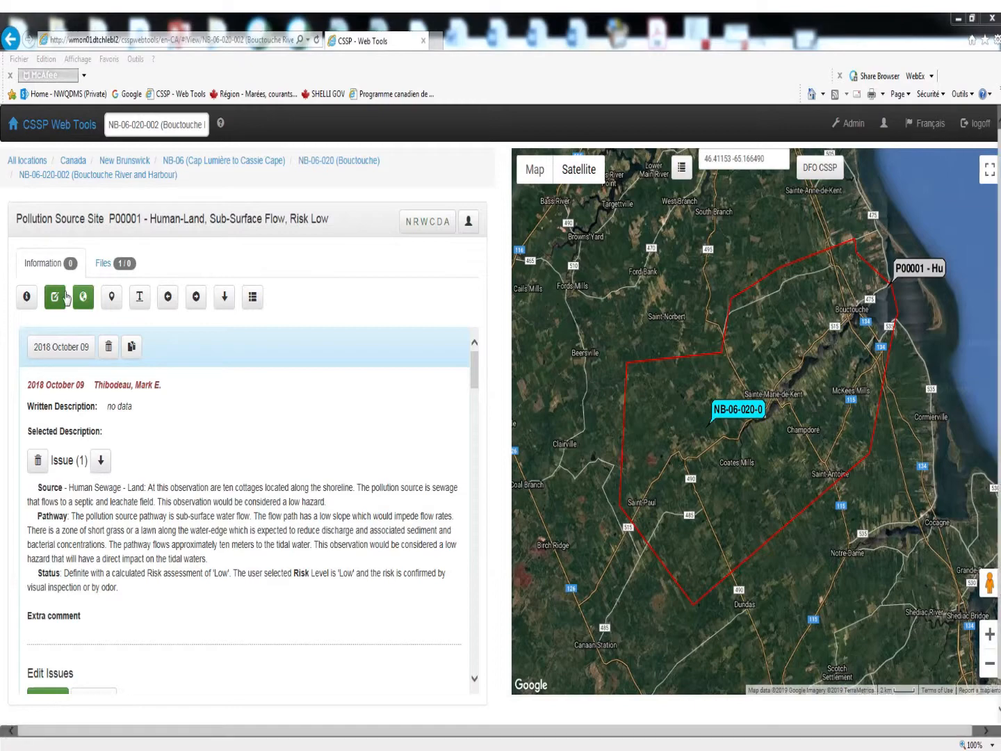
{"action": "left_click", "coordinate": [57, 298]}
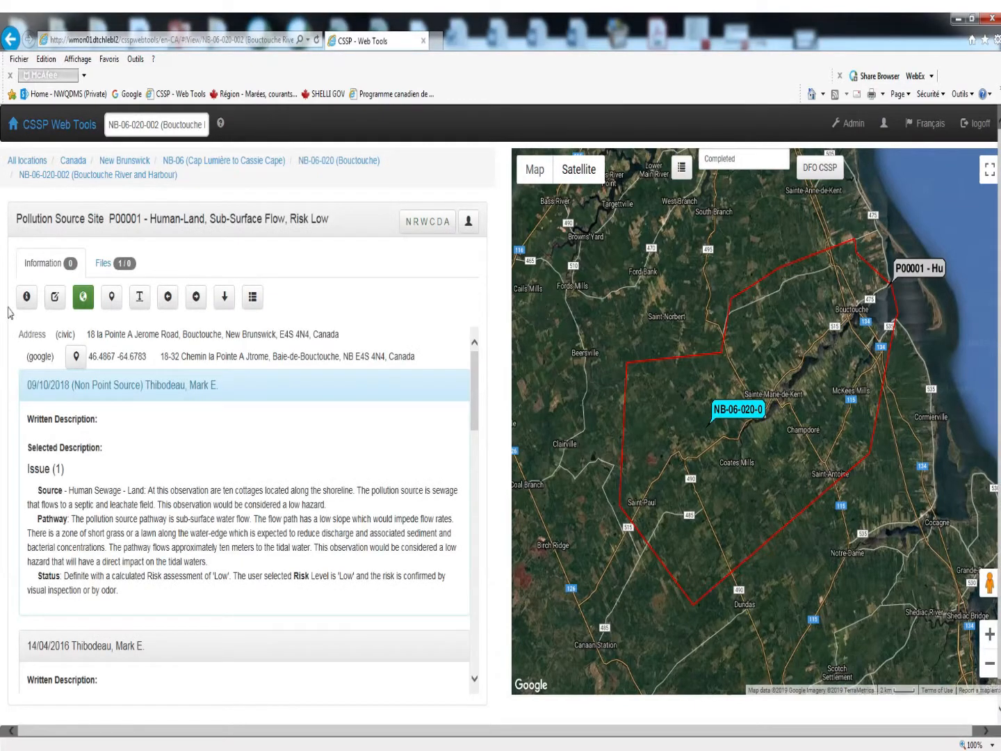
{"action": "left_click", "coordinate": [56, 305]}
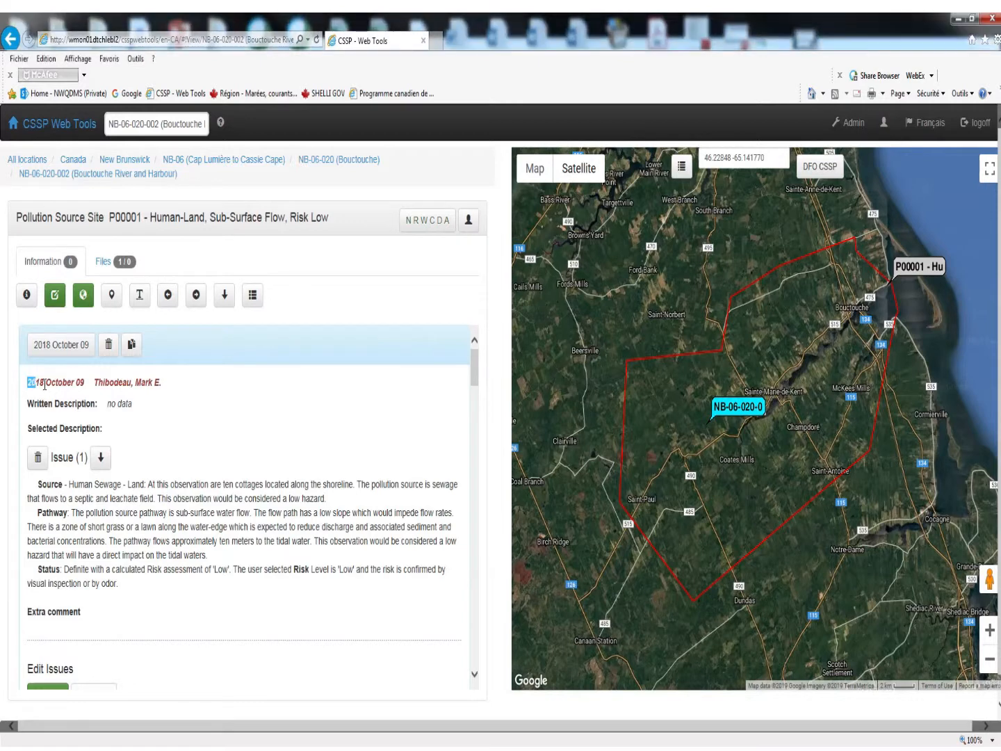
{"action": "left_click_drag", "start_coordinate": [28, 382], "coordinate": [171, 383]}
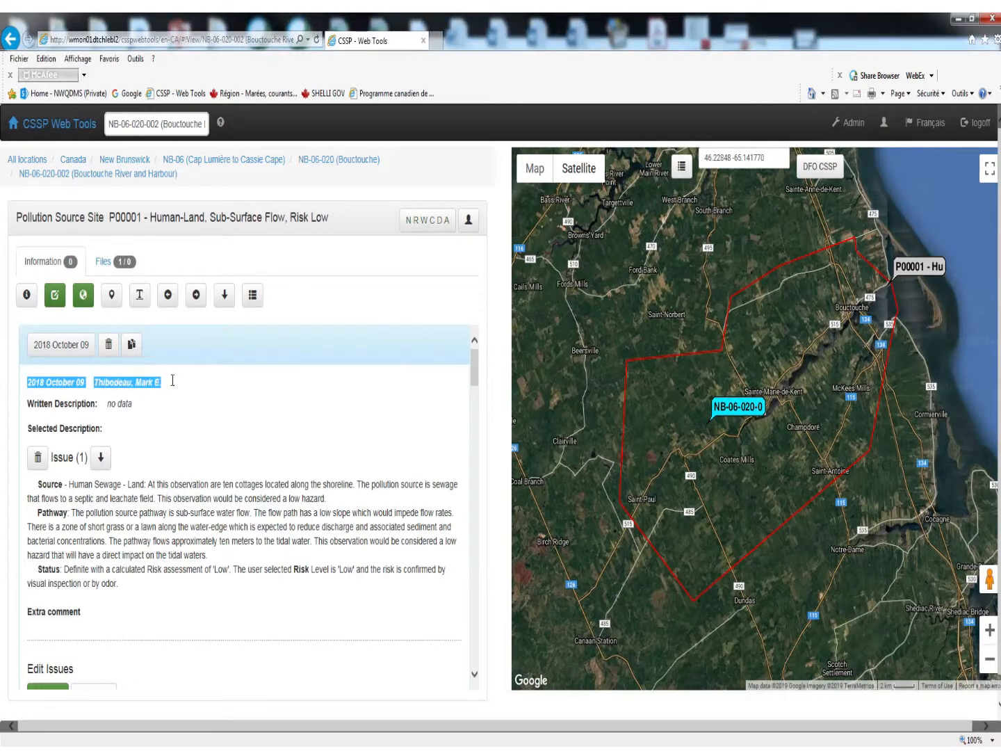
{"action": "left_click", "coordinate": [171, 401]}
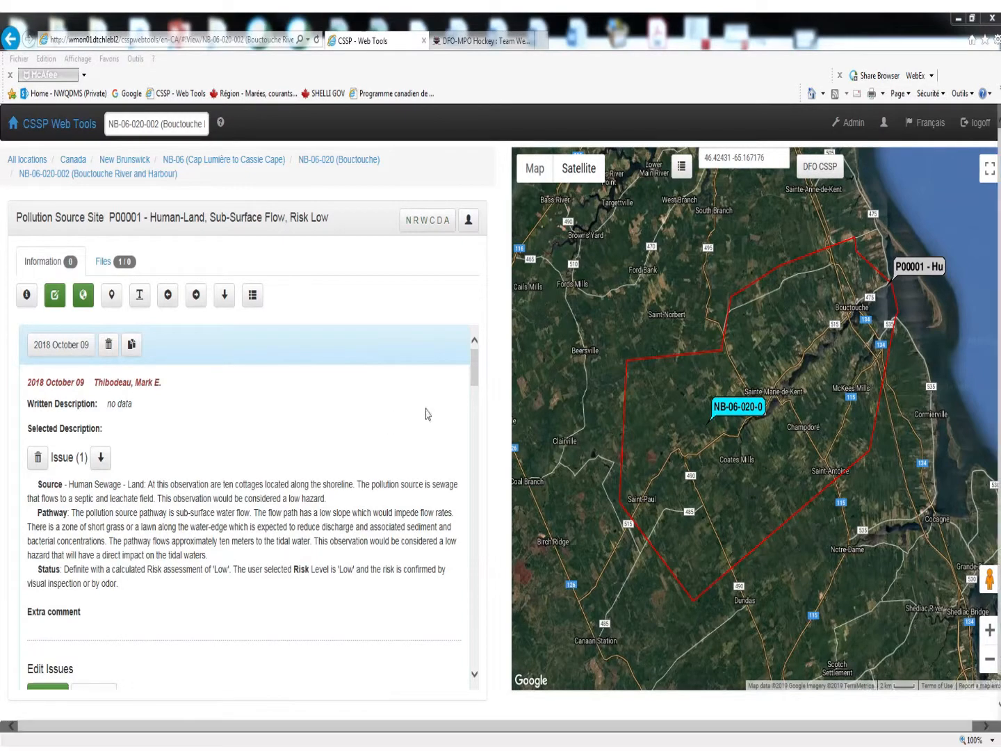
{"action": "scroll", "coordinate": [475, 370], "scroll_direction": "down", "scroll_amount": 3}
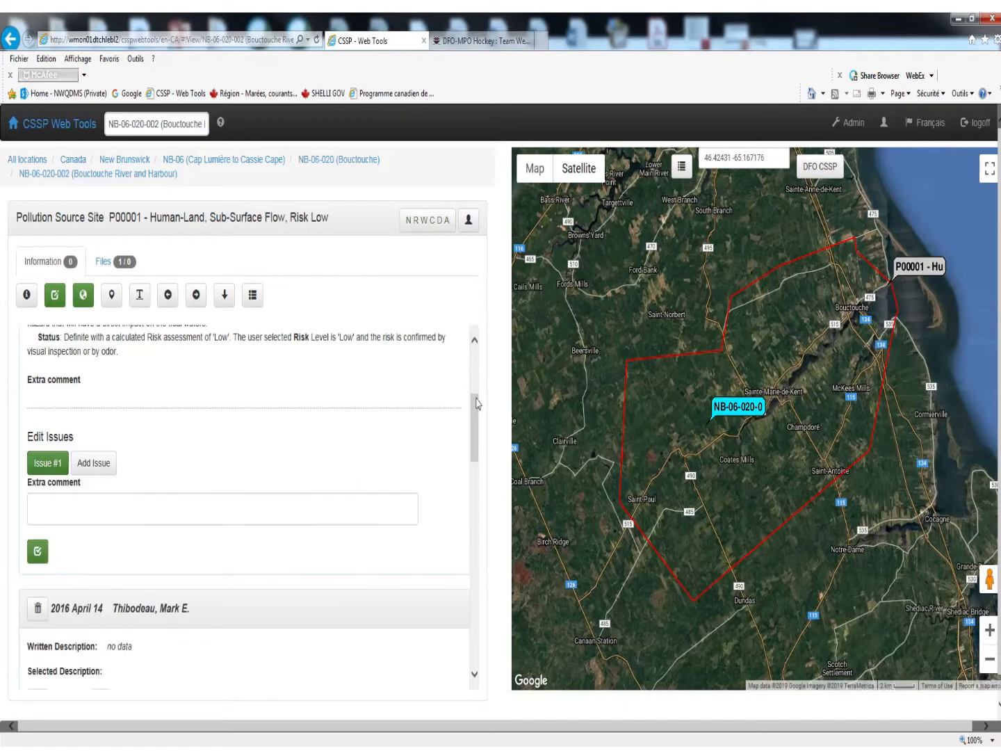
{"action": "scroll", "coordinate": [477, 412], "scroll_direction": "down", "scroll_amount": 2}
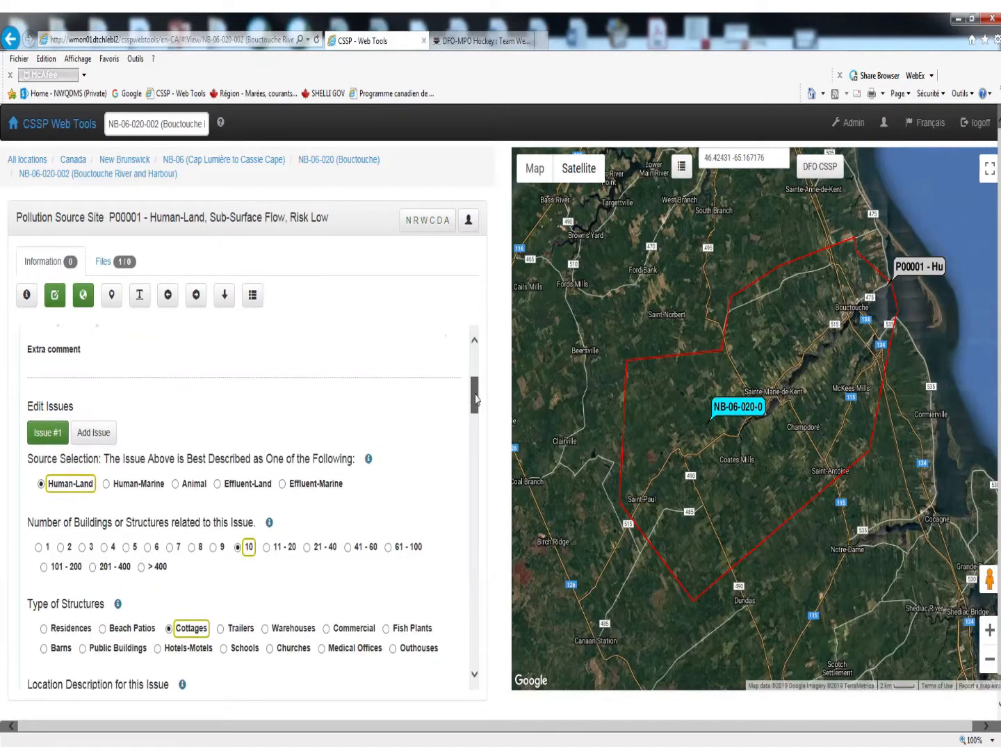
{"action": "left_click_drag", "start_coordinate": [478, 412], "coordinate": [480, 545]}
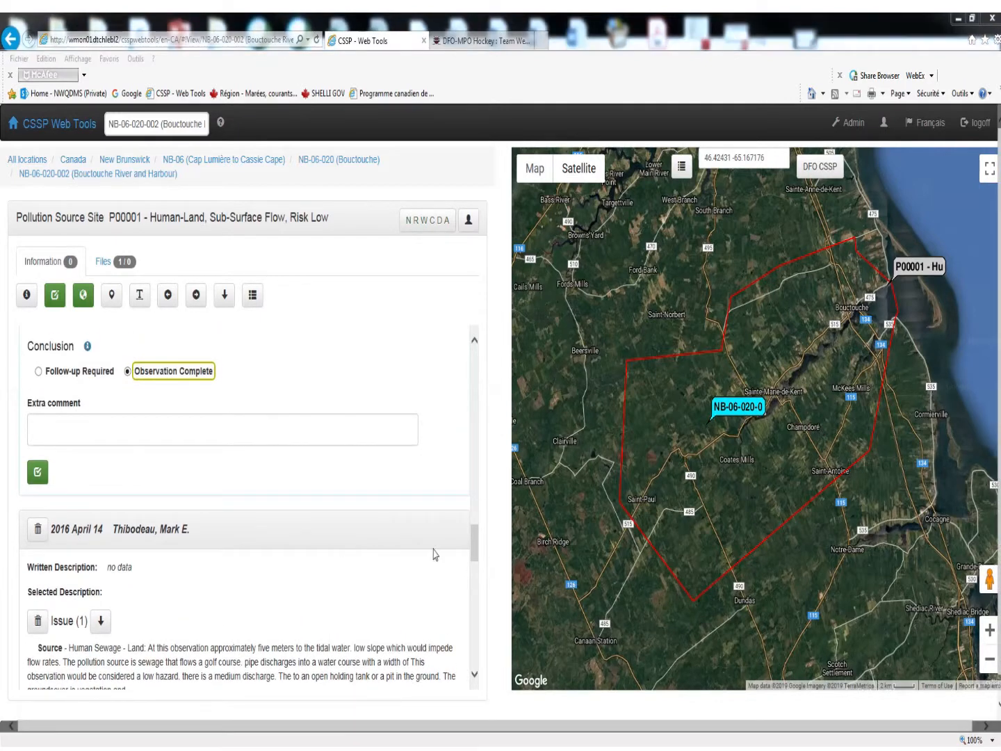
{"action": "left_click_drag", "start_coordinate": [473, 536], "coordinate": [472, 354]}
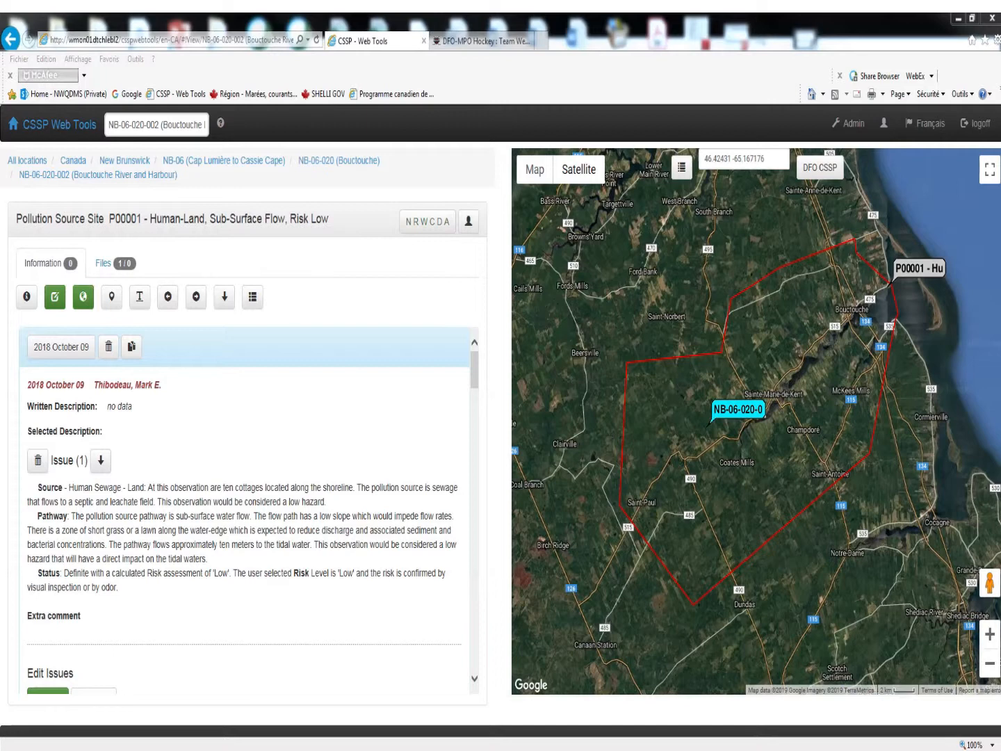
{"action": "left_click", "coordinate": [73, 354]}
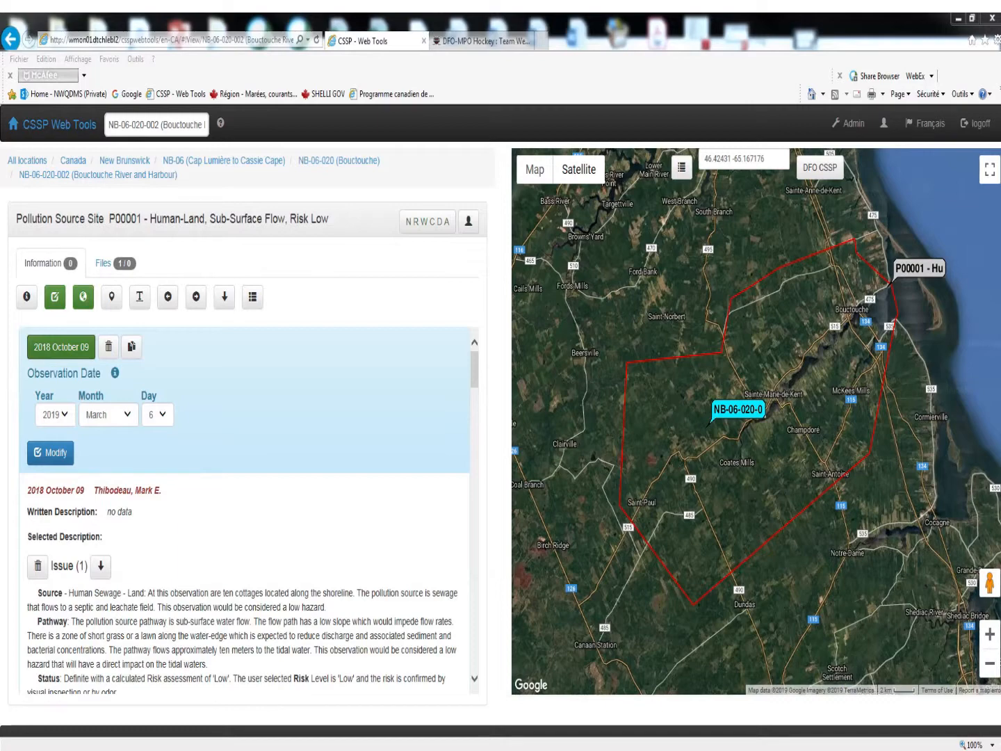
{"action": "left_click", "coordinate": [62, 347]}
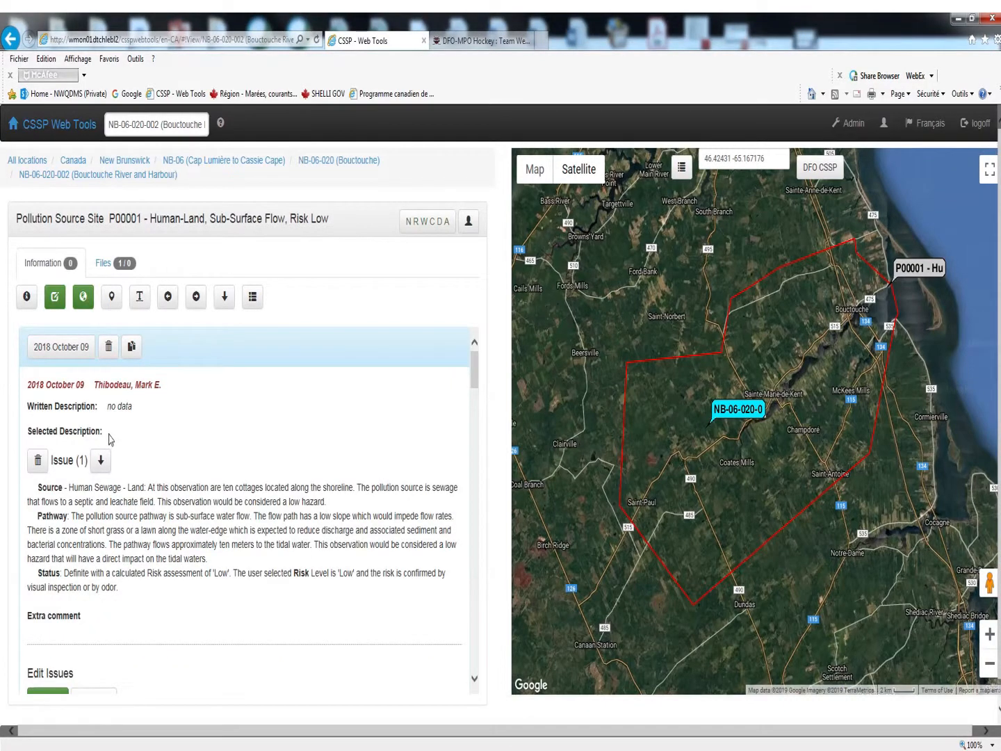
{"action": "left_click_drag", "start_coordinate": [109, 439], "coordinate": [36, 413]}
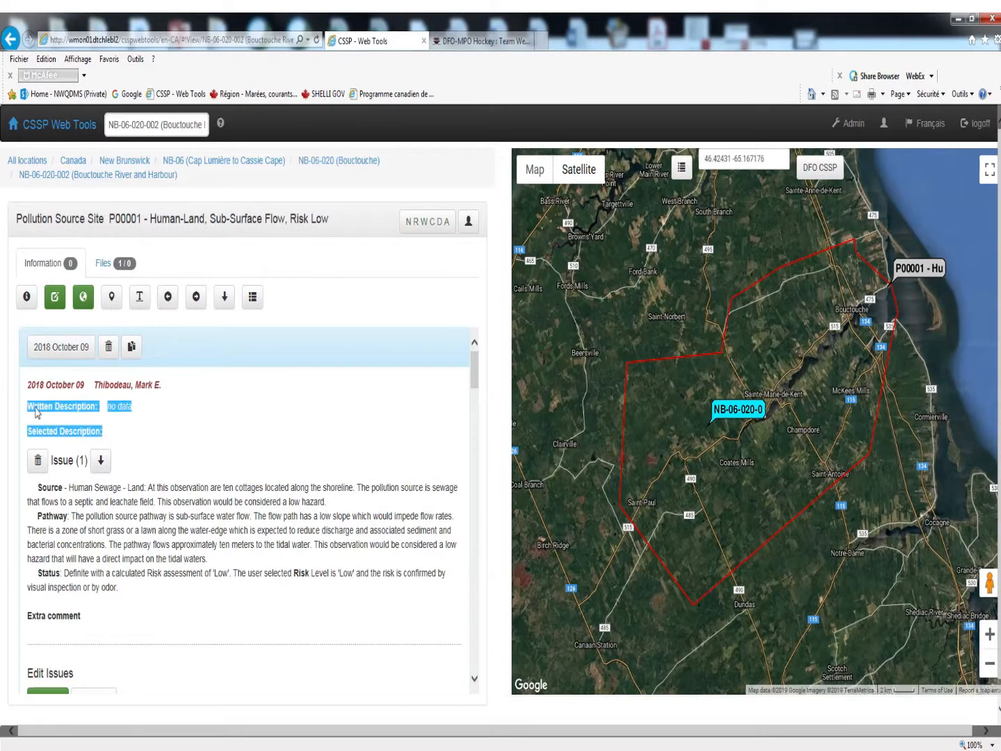
{"action": "left_click", "coordinate": [142, 435]}
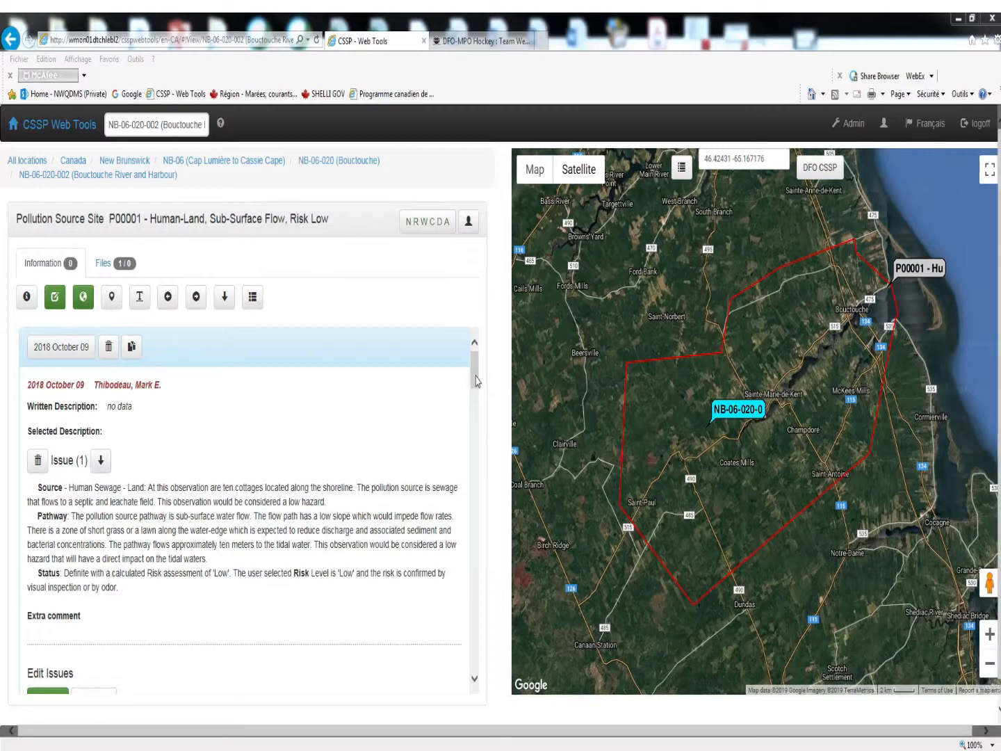
Step: Add a new issue, Issue #2, to P00001's 2018 October 09 observation
{"action": "left_click_drag", "start_coordinate": [477, 381], "coordinate": [478, 412]}
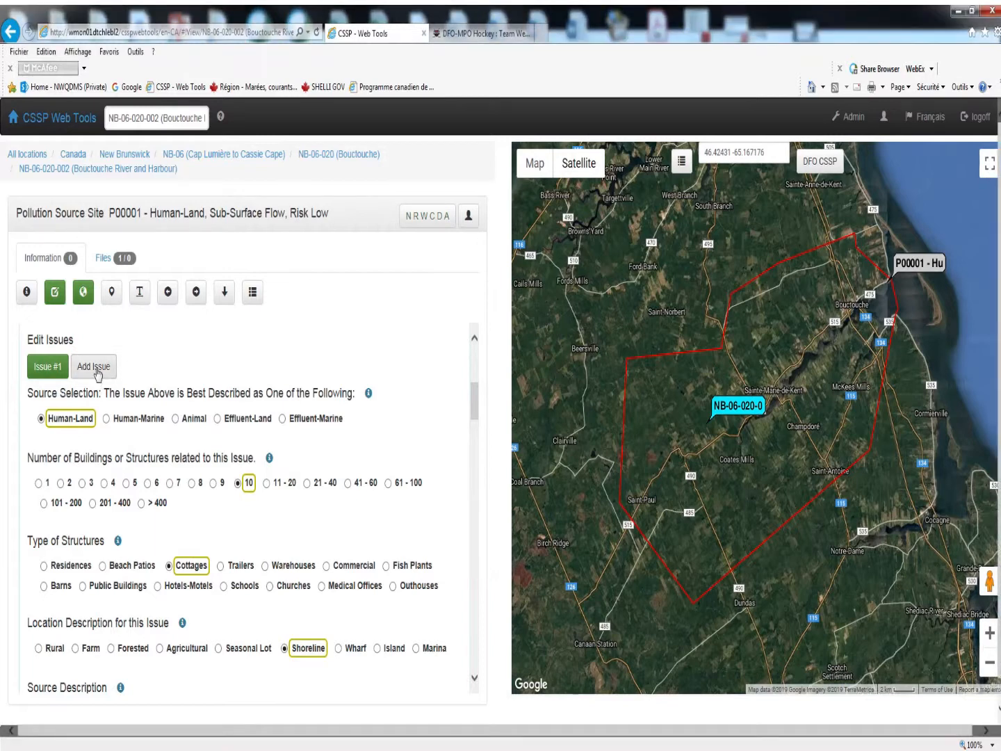
{"action": "left_click", "coordinate": [96, 368]}
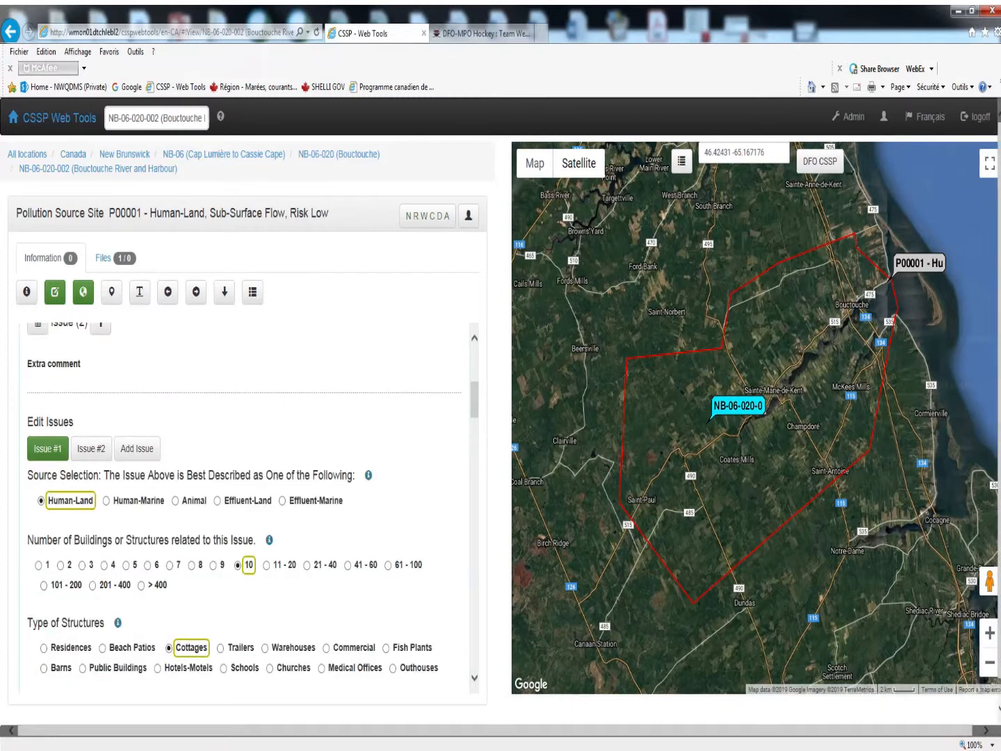
Step: Open the blank Issue #2 form and review its Source Selection choices, Human-Land through Effluent-Marine
{"action": "left_click", "coordinate": [89, 451]}
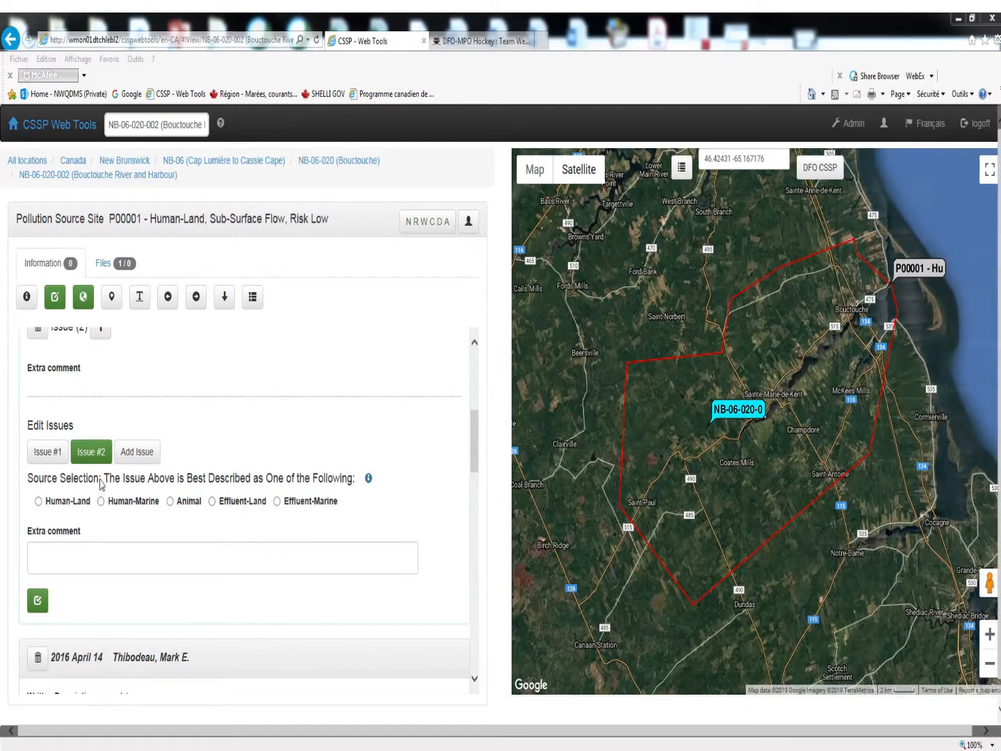
{"action": "left_click_drag", "start_coordinate": [101, 478], "coordinate": [41, 482]}
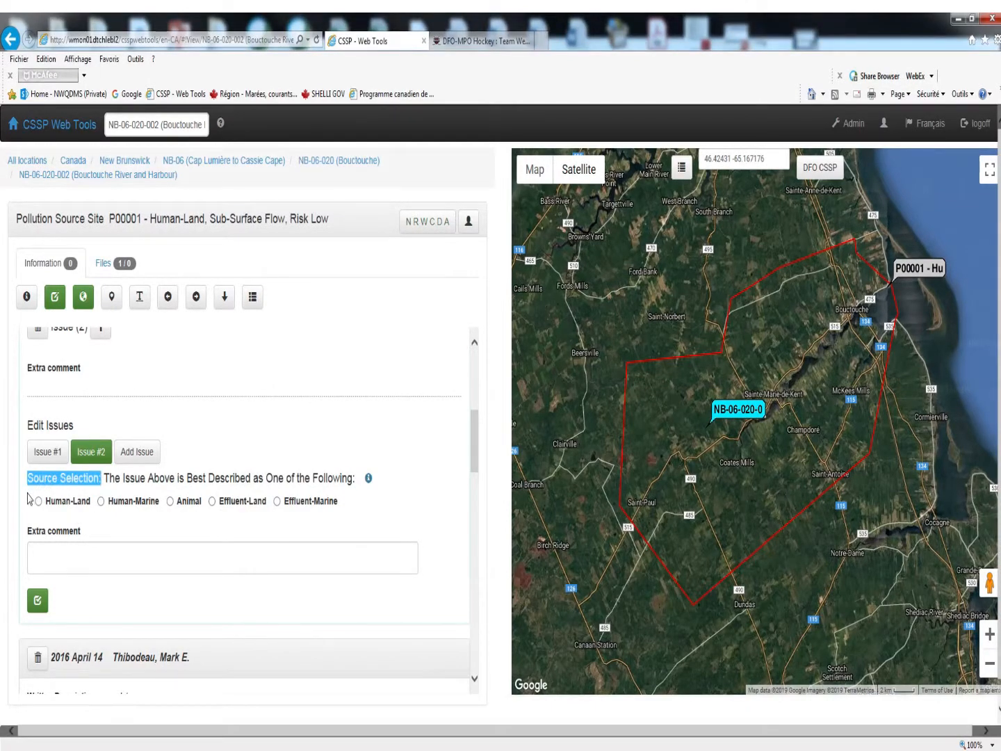
{"action": "left_click", "coordinate": [31, 496]}
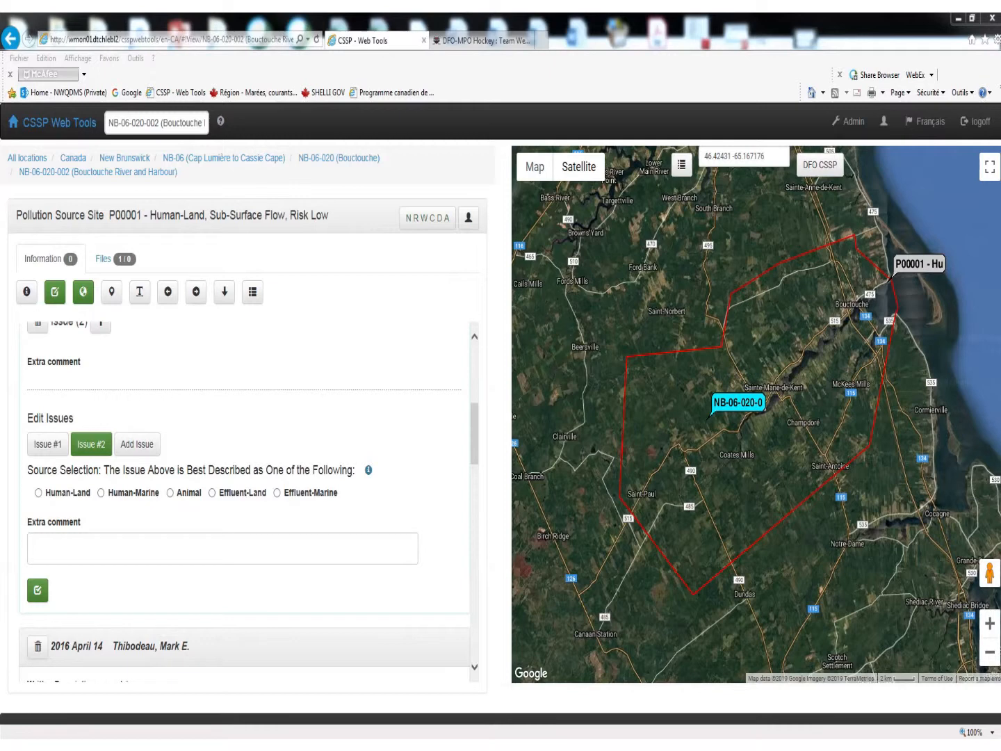
{"action": "mouse_move", "coordinate": [368, 472]}
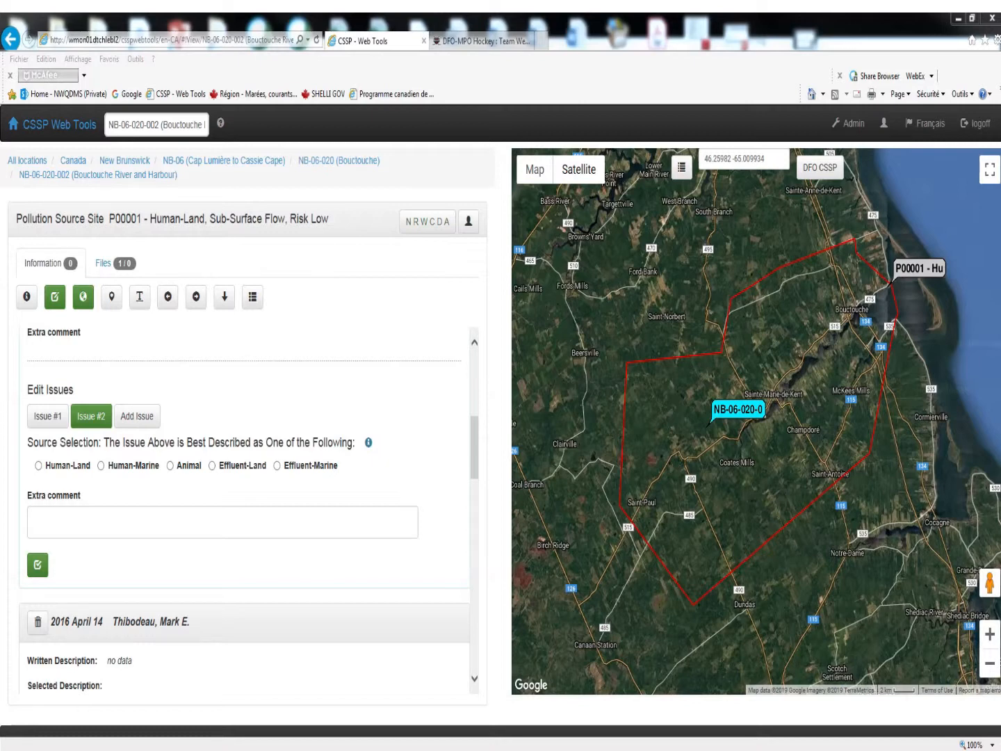
Step: Choose Human-Land as the issue source with 1 related building
{"action": "left_click", "coordinate": [40, 467]}
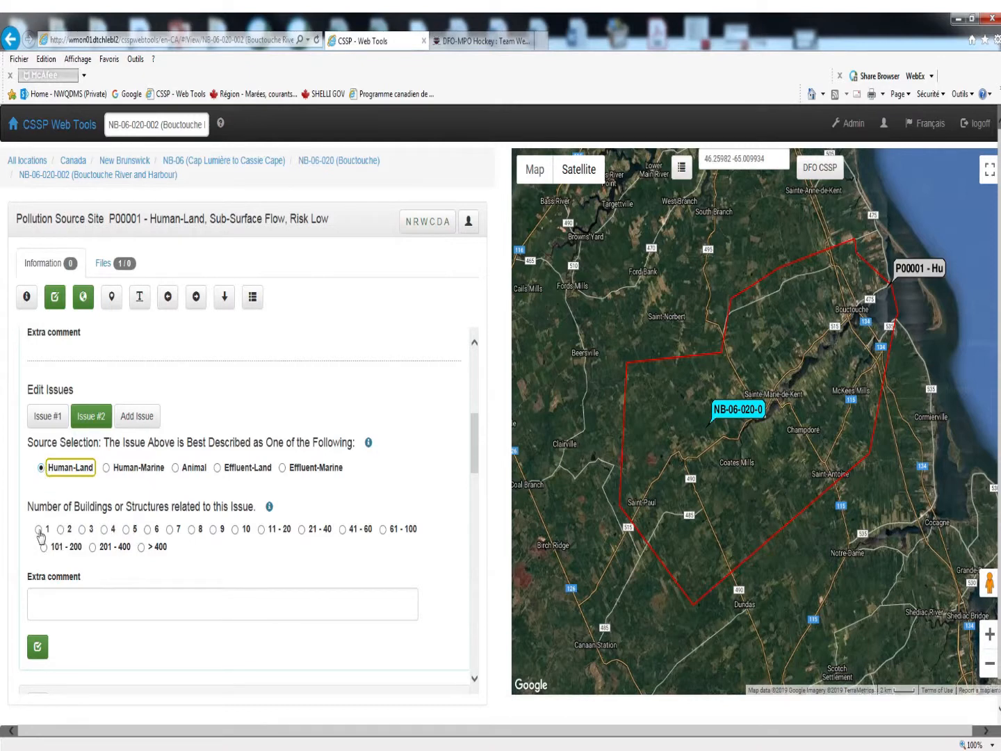
{"action": "left_click", "coordinate": [40, 530]}
{"action": "left_click_drag", "start_coordinate": [479, 456], "coordinate": [479, 487]}
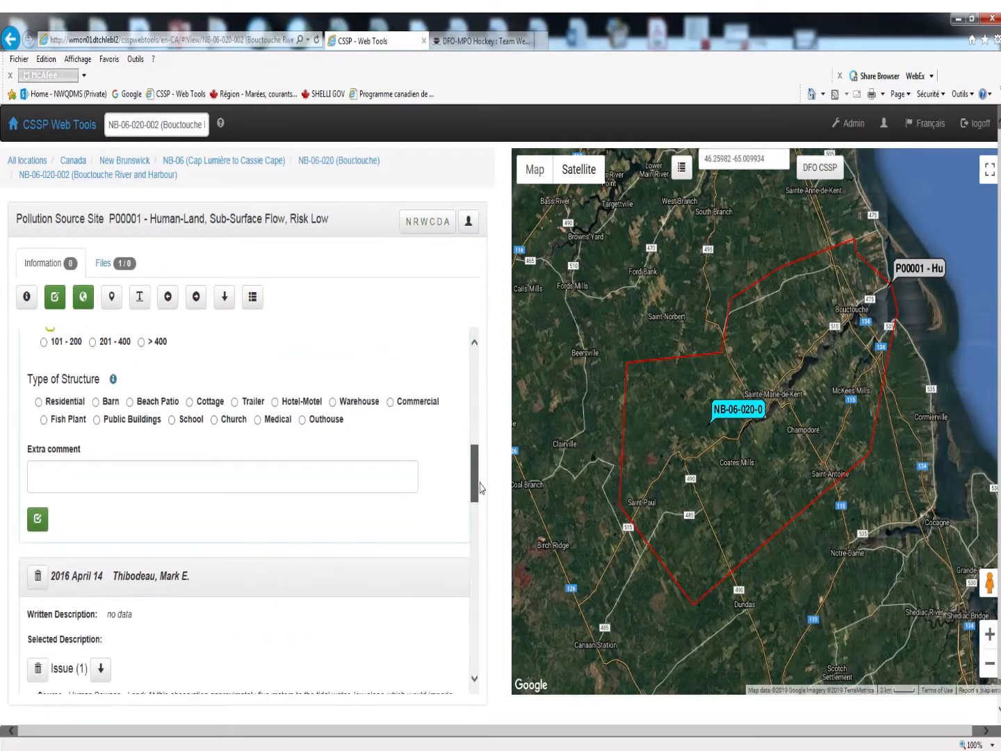
{"action": "left_click_drag", "start_coordinate": [28, 379], "coordinate": [92, 389]}
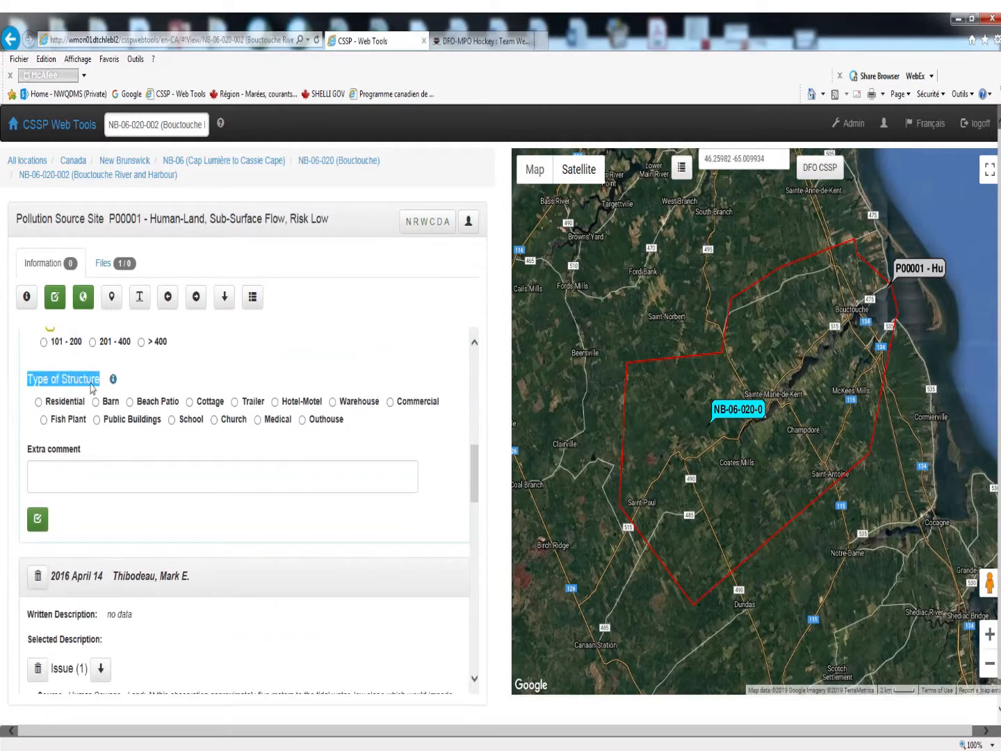
Step: Mark the structure as Residential and the location as Rural, then show the Source Description help note
{"action": "left_click", "coordinate": [39, 403]}
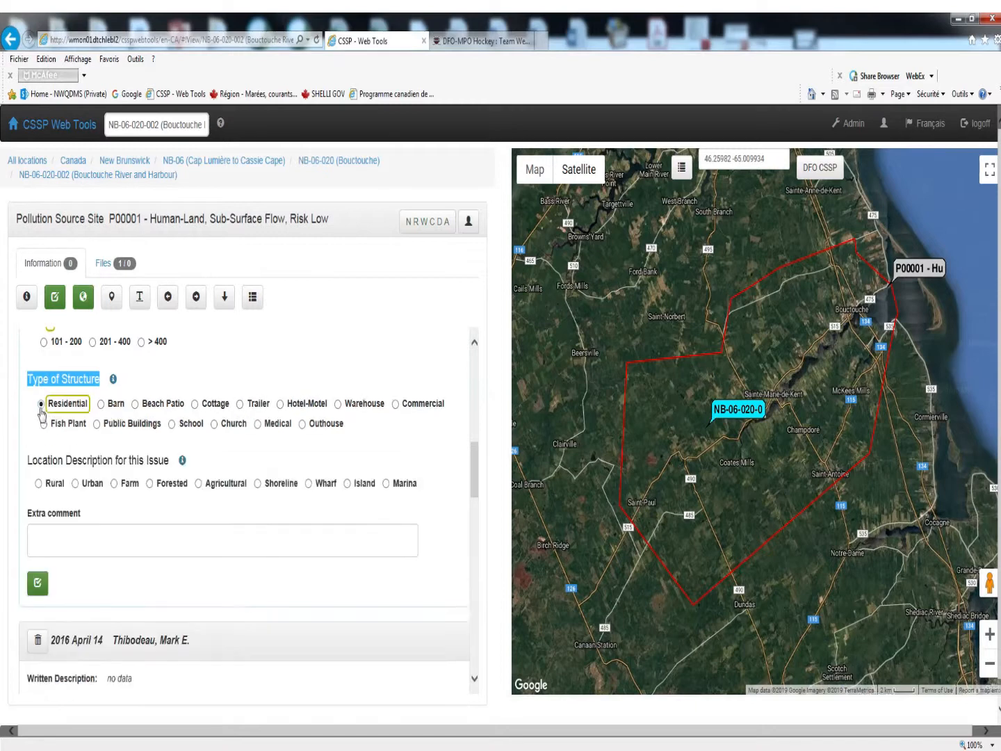
{"action": "left_click_drag", "start_coordinate": [28, 461], "coordinate": [169, 467]}
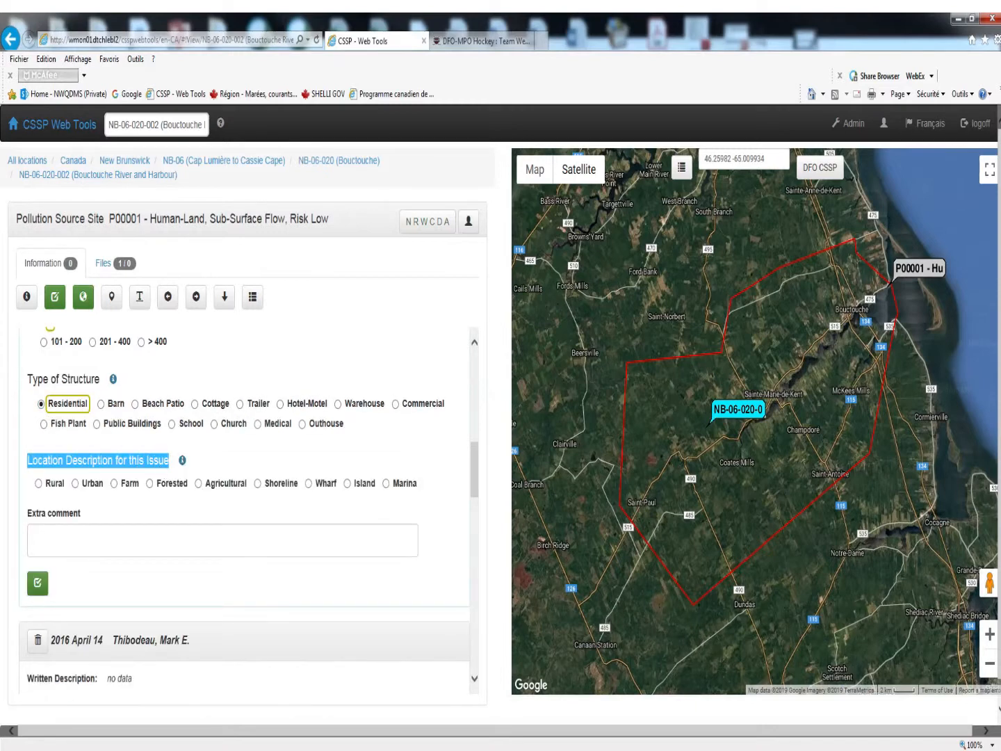
{"action": "key", "text": "alt+Tab"}
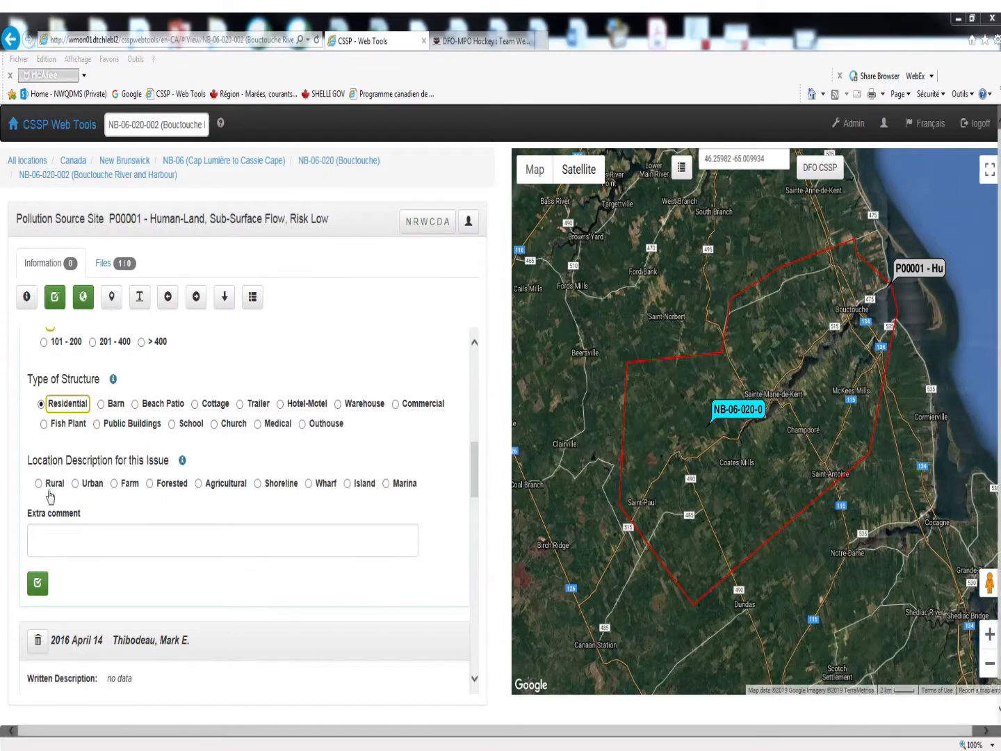
{"action": "left_click", "coordinate": [42, 485]}
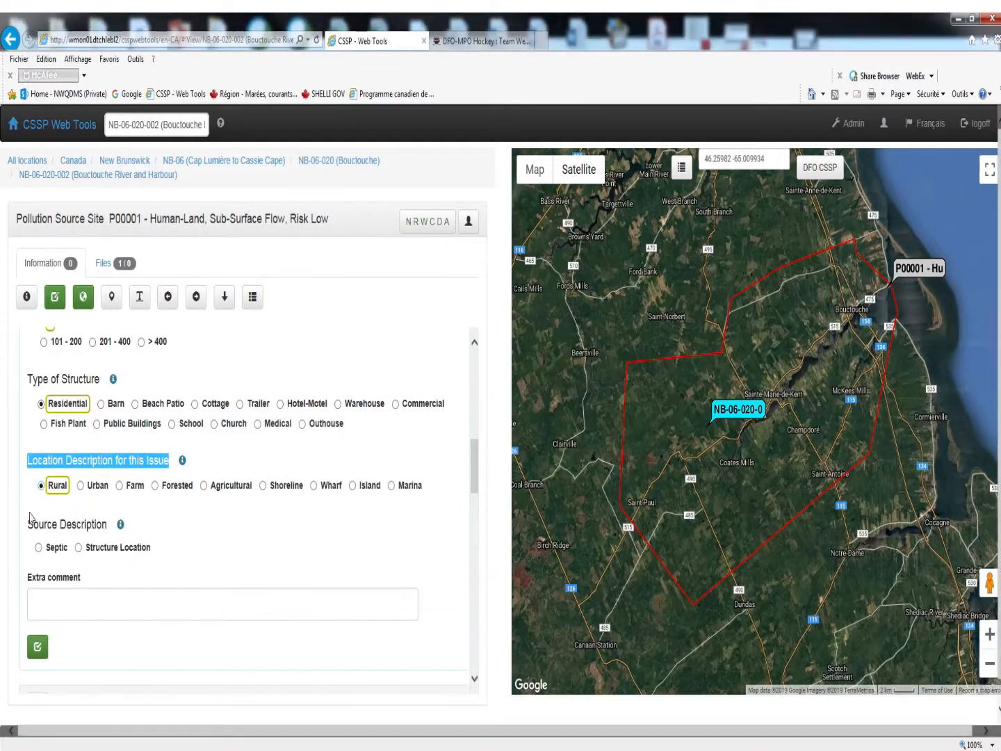
{"action": "left_click", "coordinate": [30, 517]}
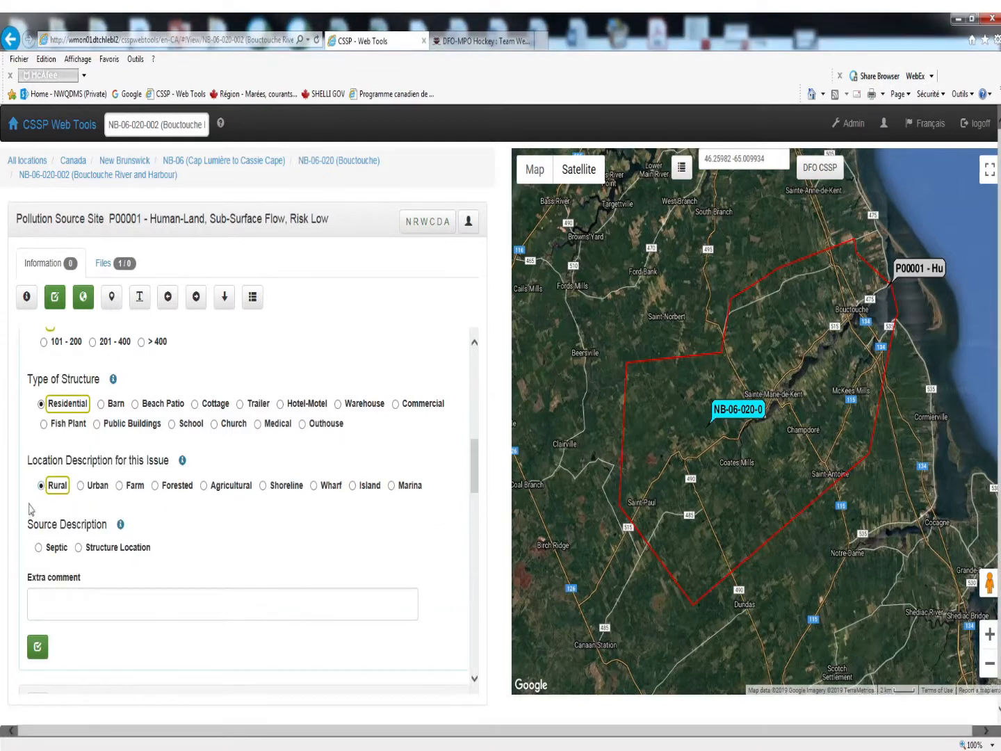
{"action": "left_click_drag", "start_coordinate": [30, 525], "coordinate": [88, 530]}
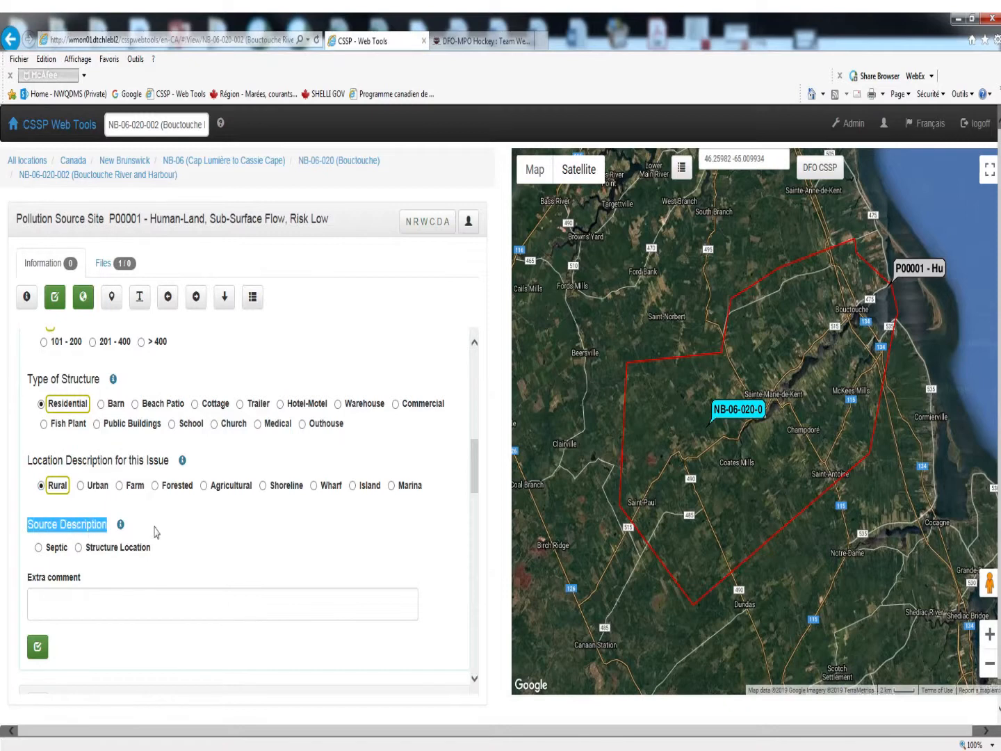
{"action": "left_click", "coordinate": [160, 532]}
{"action": "left_click", "coordinate": [122, 526]}
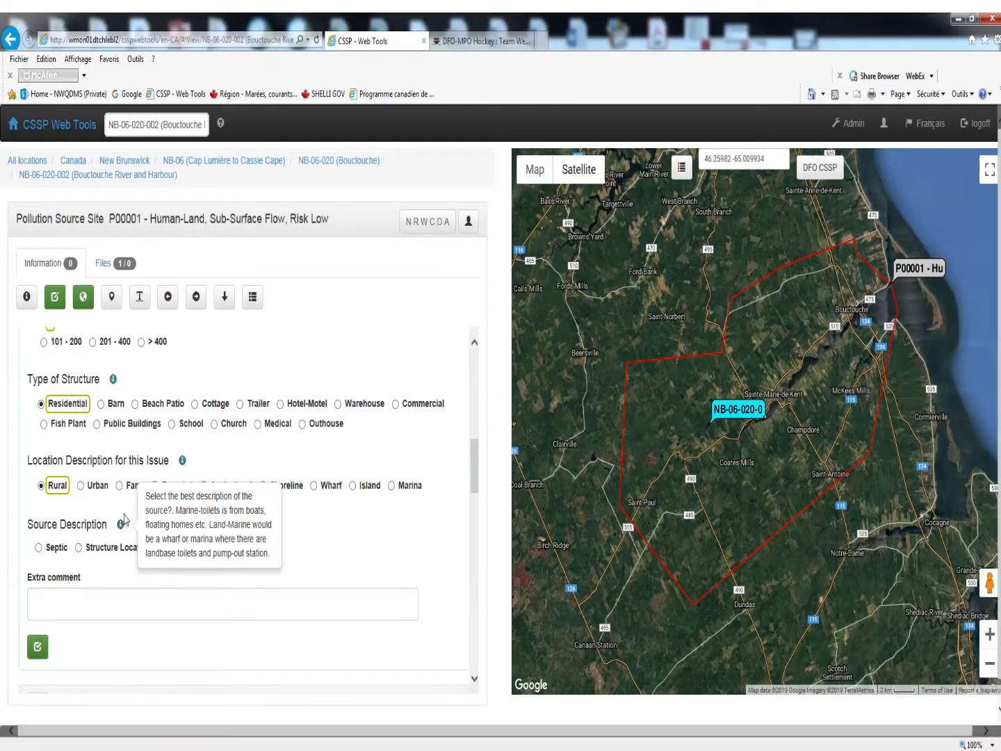
Step: Set the source to Septic with Accumulated Flow, and rate the hazard High, justified by Observations
{"action": "left_click", "coordinate": [122, 527]}
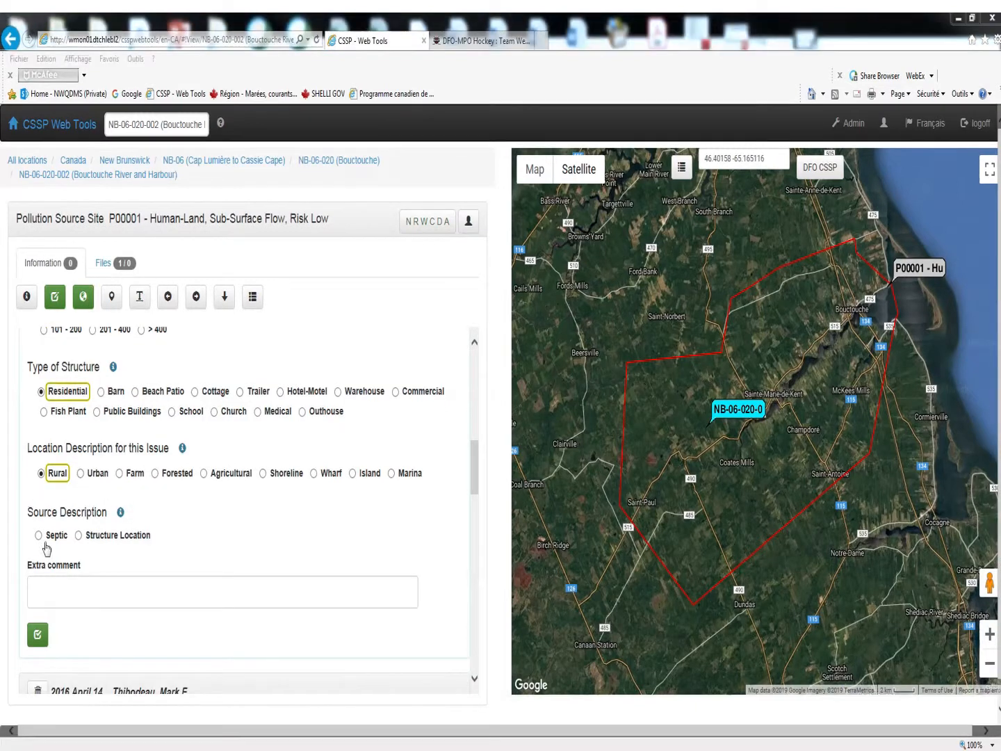
{"action": "left_click", "coordinate": [40, 547]}
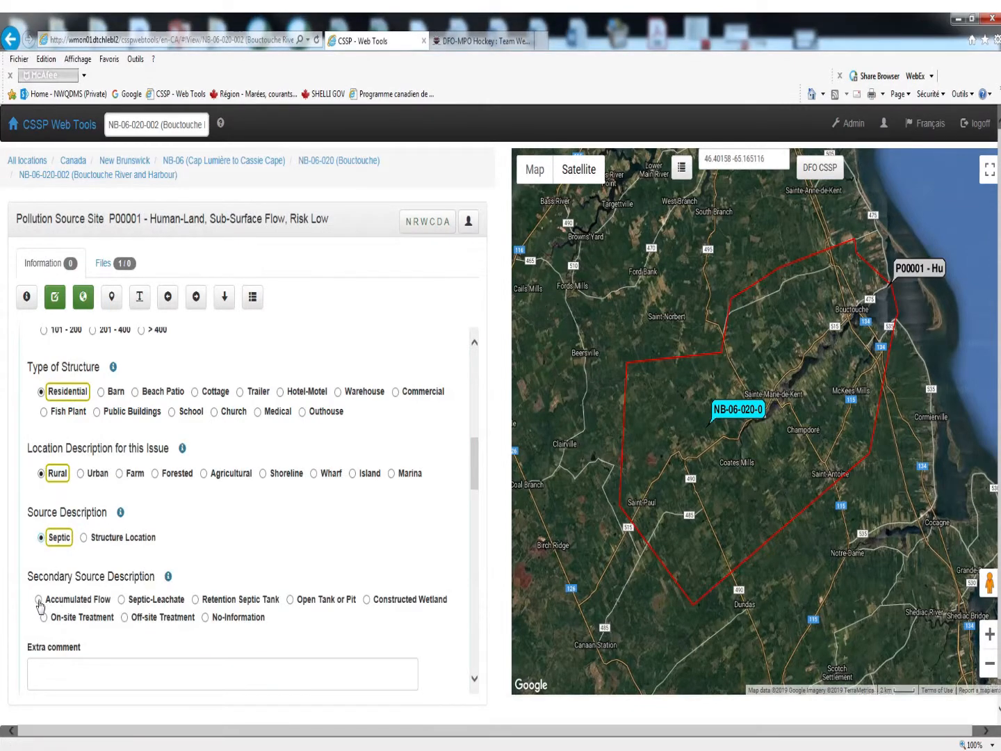
{"action": "left_click", "coordinate": [40, 602]}
{"action": "scroll", "coordinate": [41, 604], "scroll_direction": "down", "scroll_amount": 2}
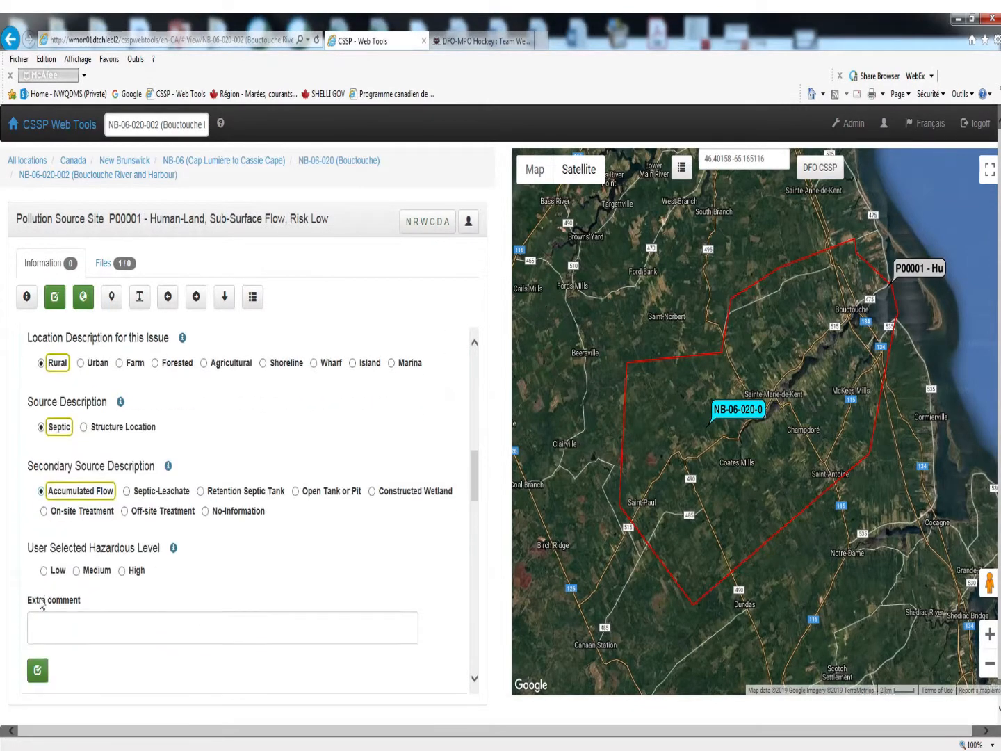
{"action": "scroll", "coordinate": [41, 604], "scroll_direction": "down", "scroll_amount": 1}
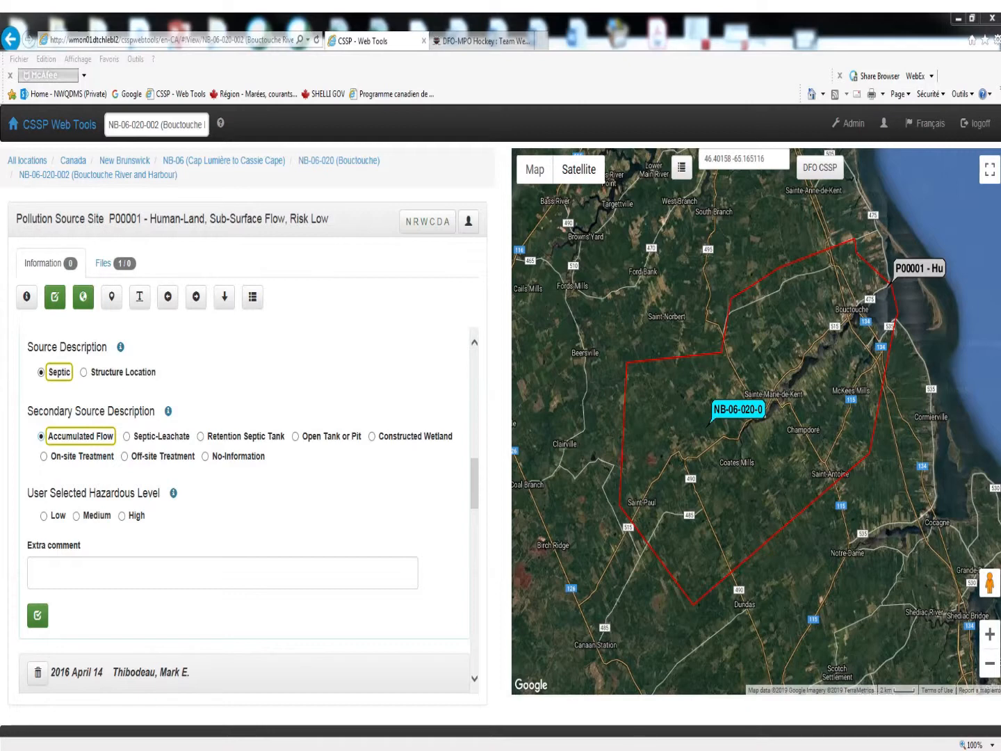
{"action": "left_click", "coordinate": [123, 517]}
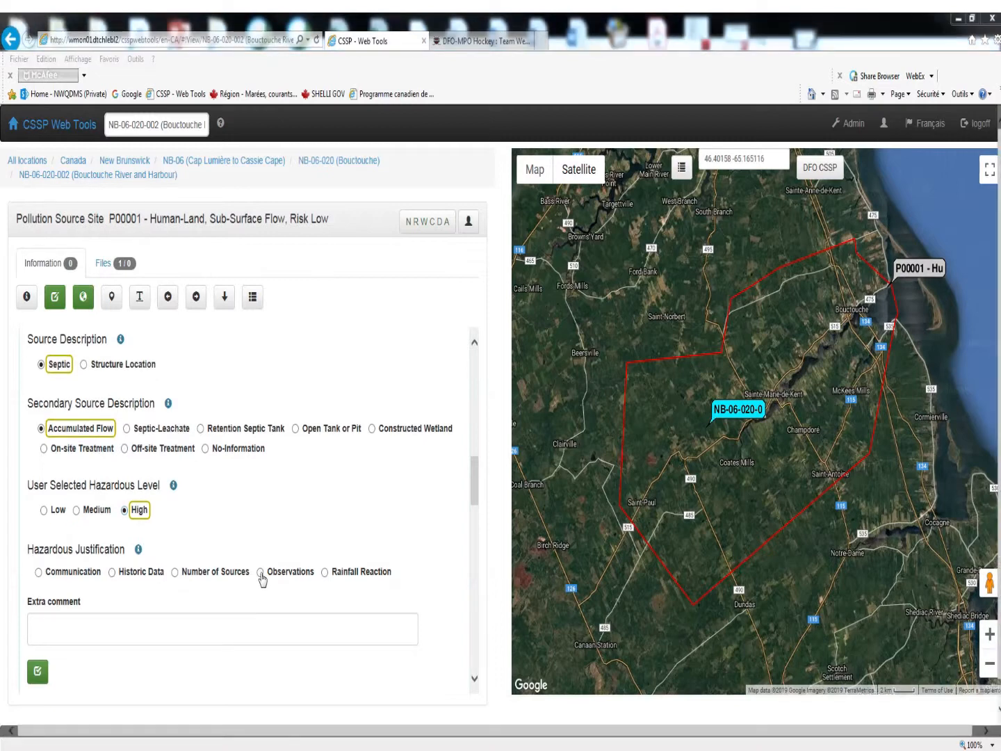
{"action": "left_click", "coordinate": [260, 573]}
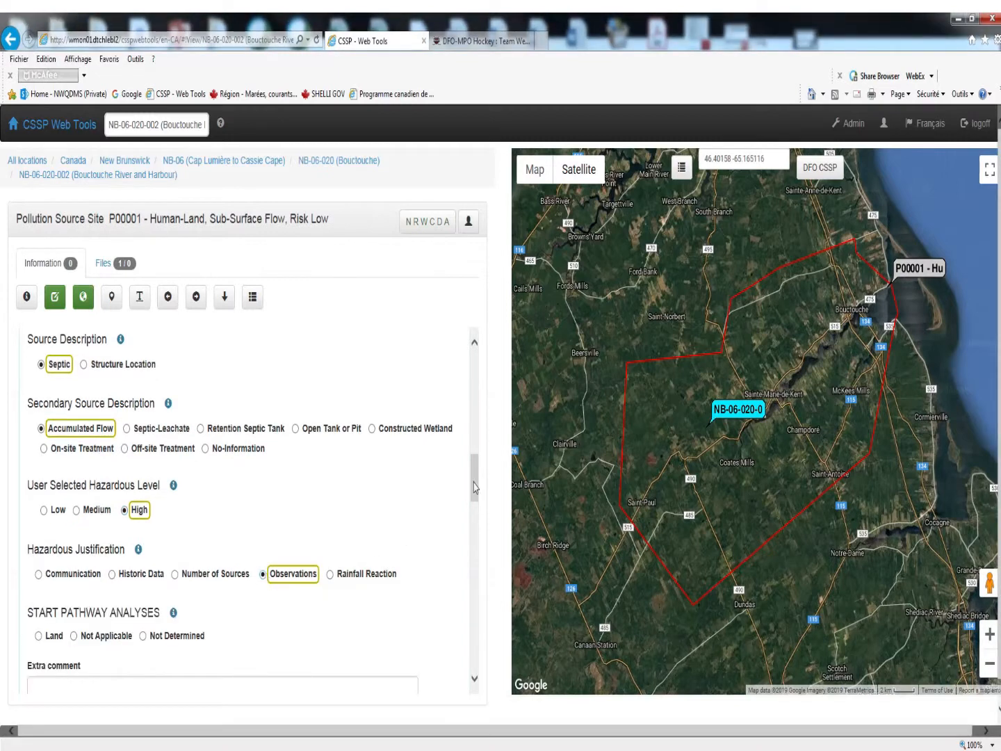
{"action": "left_click_drag", "start_coordinate": [474, 484], "coordinate": [487, 518]}
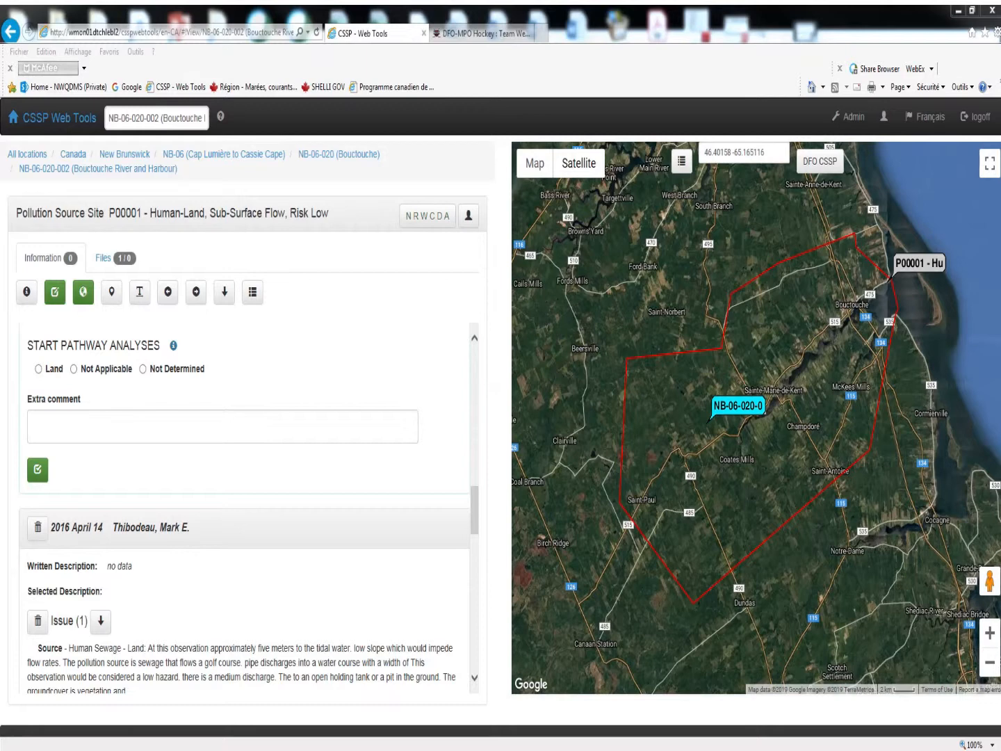
Step: Set the pathway: Land, Culvert, Water Course, width 1, discharge Low, slope Low, Free Flowing, distance 0
{"action": "left_click", "coordinate": [38, 369]}
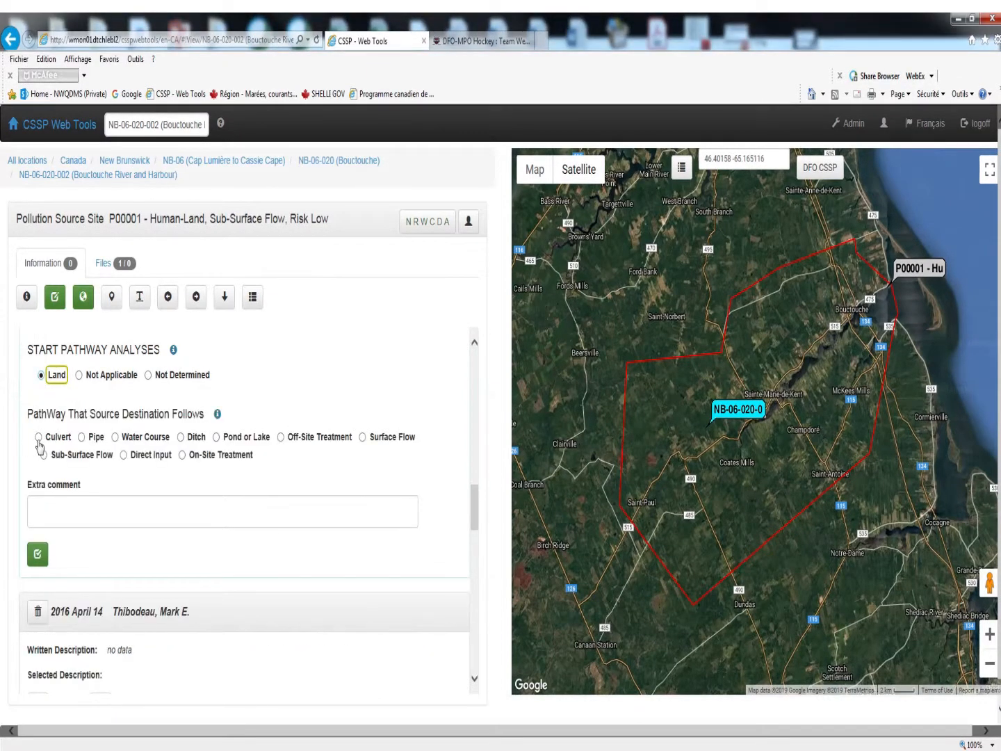
{"action": "left_click", "coordinate": [39, 439]}
{"action": "scroll", "coordinate": [16, 455], "scroll_direction": "down", "scroll_amount": 1}
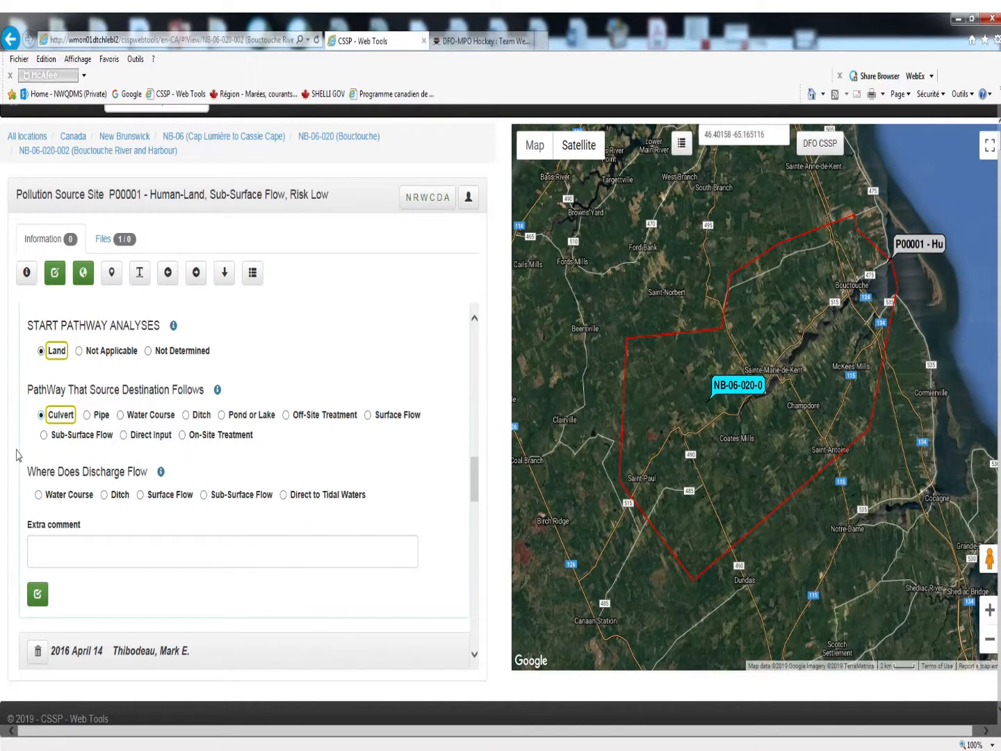
{"action": "left_click", "coordinate": [38, 494]}
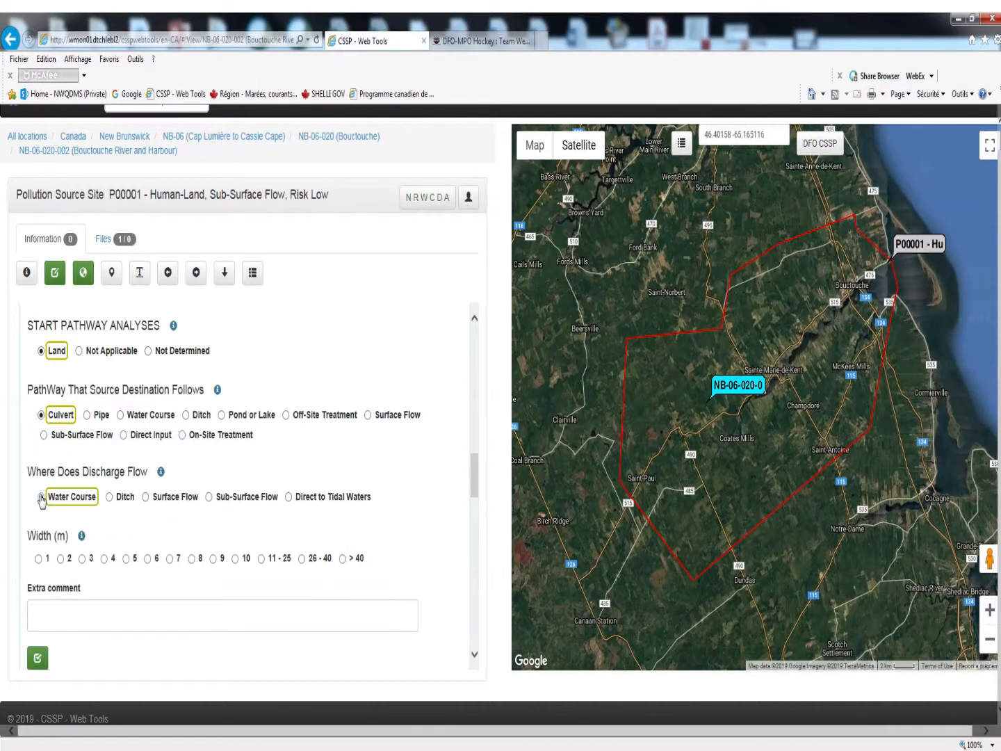
{"action": "scroll", "coordinate": [41, 499], "scroll_direction": "down", "scroll_amount": 2}
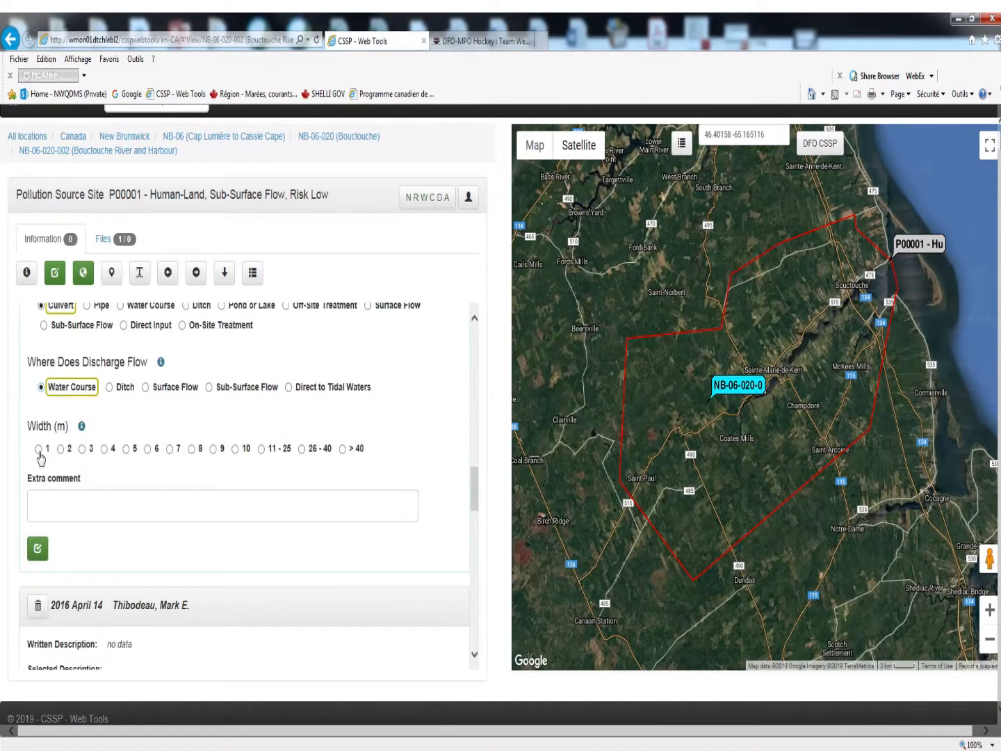
{"action": "left_click", "coordinate": [39, 449]}
{"action": "scroll", "coordinate": [41, 455], "scroll_direction": "down", "scroll_amount": 2}
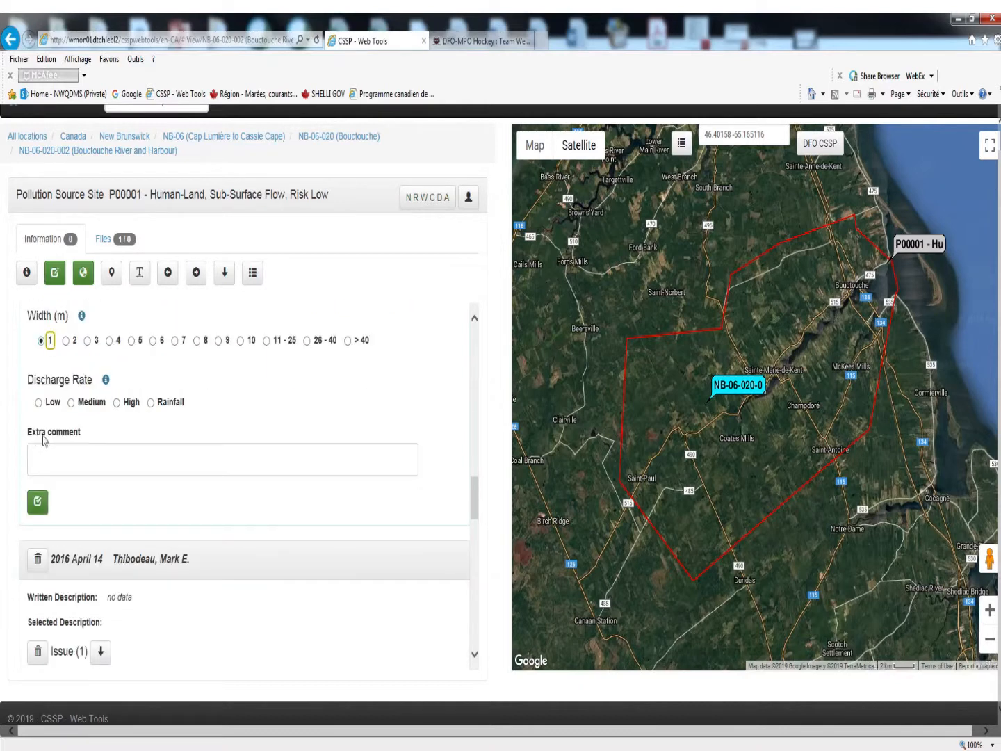
{"action": "left_click", "coordinate": [39, 402]}
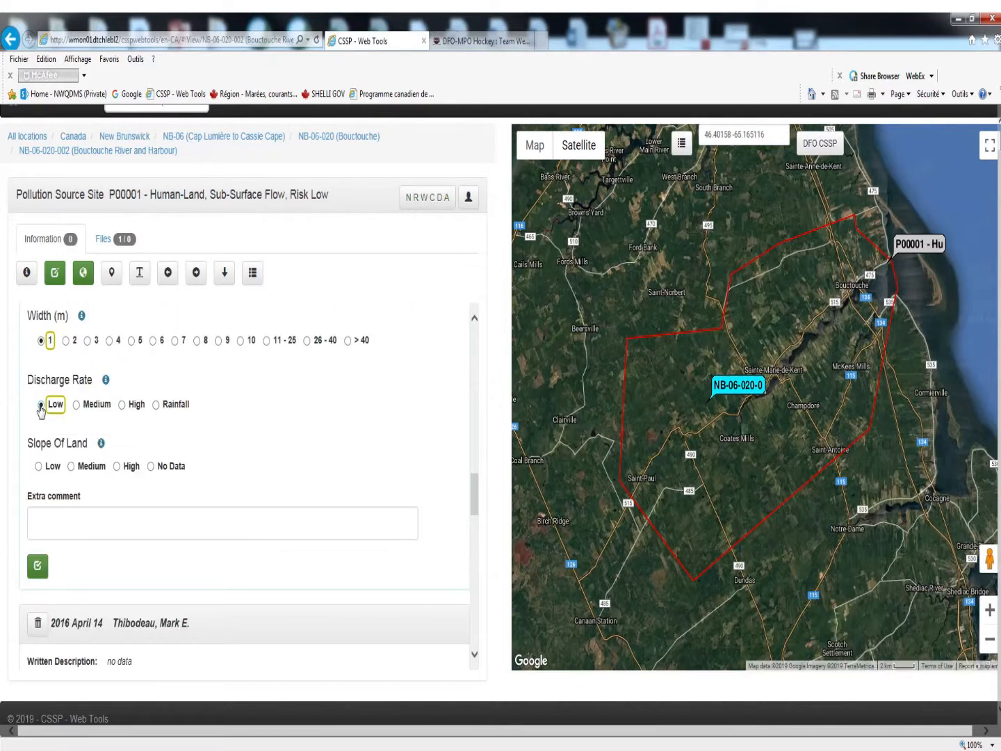
{"action": "scroll", "coordinate": [41, 414], "scroll_direction": "down", "scroll_amount": 1}
{"action": "left_click", "coordinate": [39, 411]}
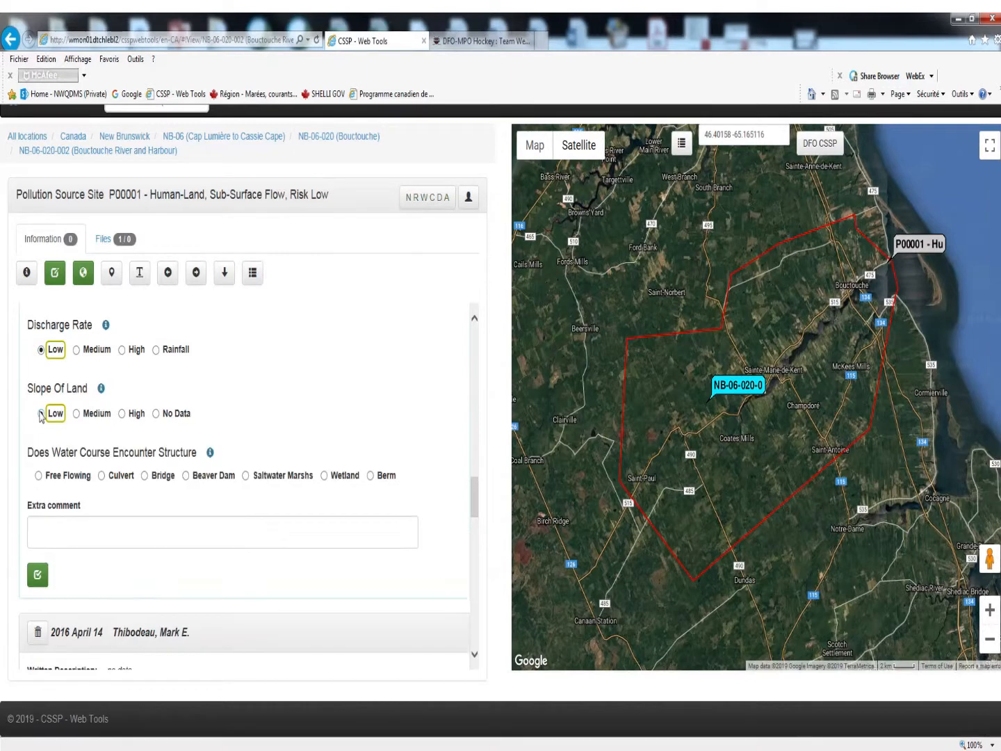
{"action": "scroll", "coordinate": [39, 417], "scroll_direction": "down", "scroll_amount": 1}
{"action": "left_click", "coordinate": [39, 422]}
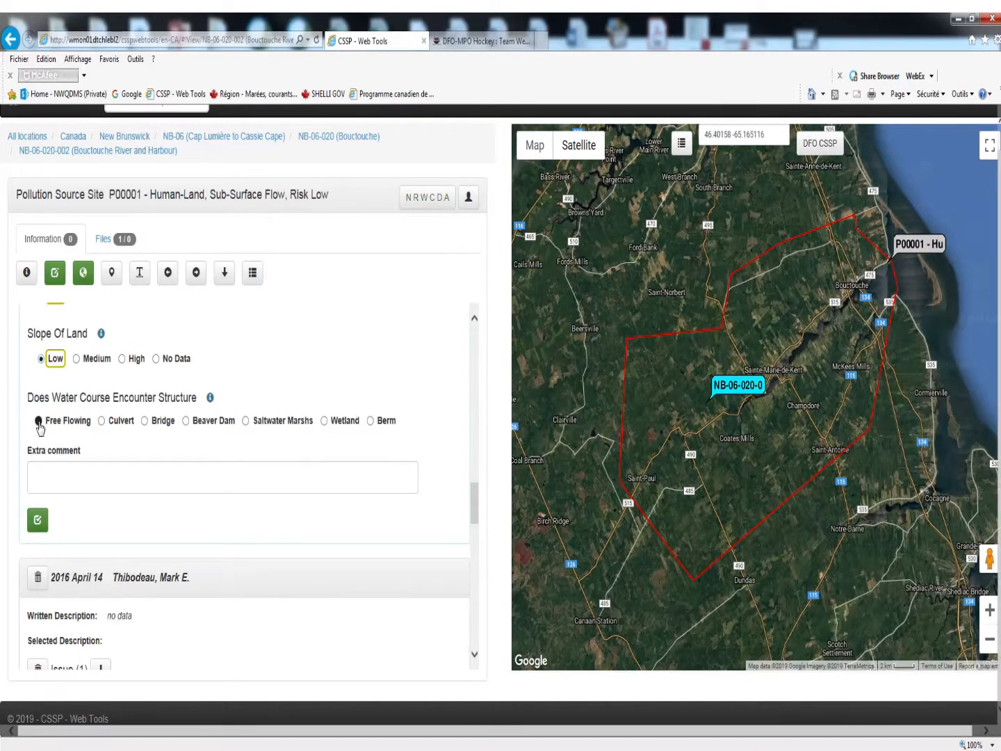
{"action": "scroll", "coordinate": [40, 427], "scroll_direction": "down", "scroll_amount": 1}
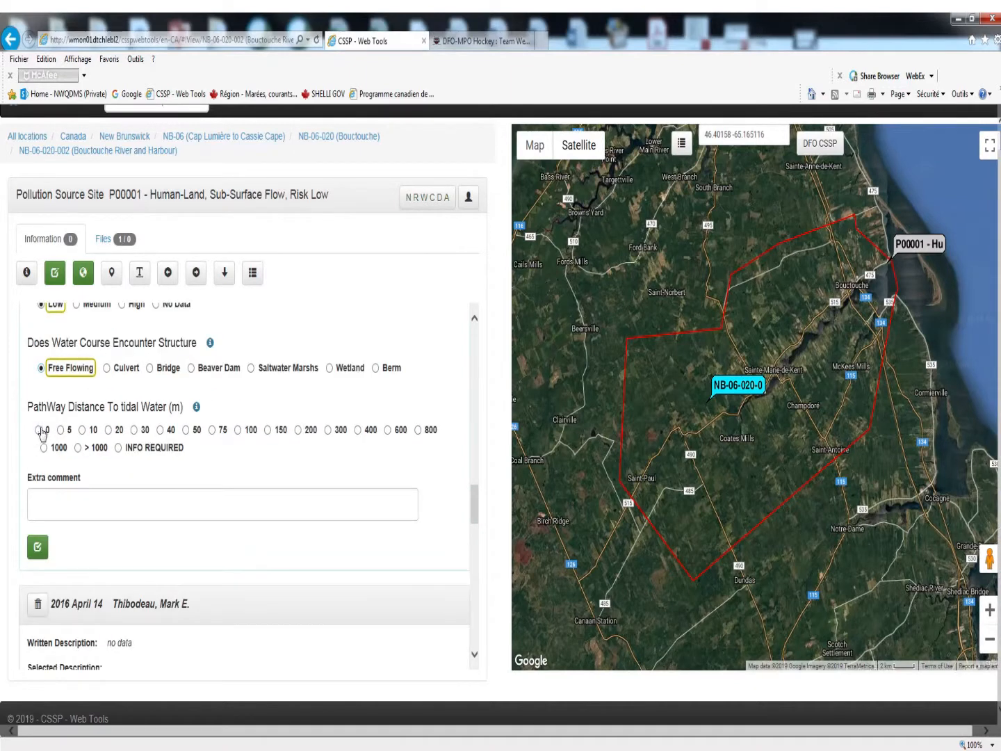
{"action": "left_click", "coordinate": [40, 430]}
{"action": "scroll", "coordinate": [40, 431], "scroll_direction": "down", "scroll_amount": 2}
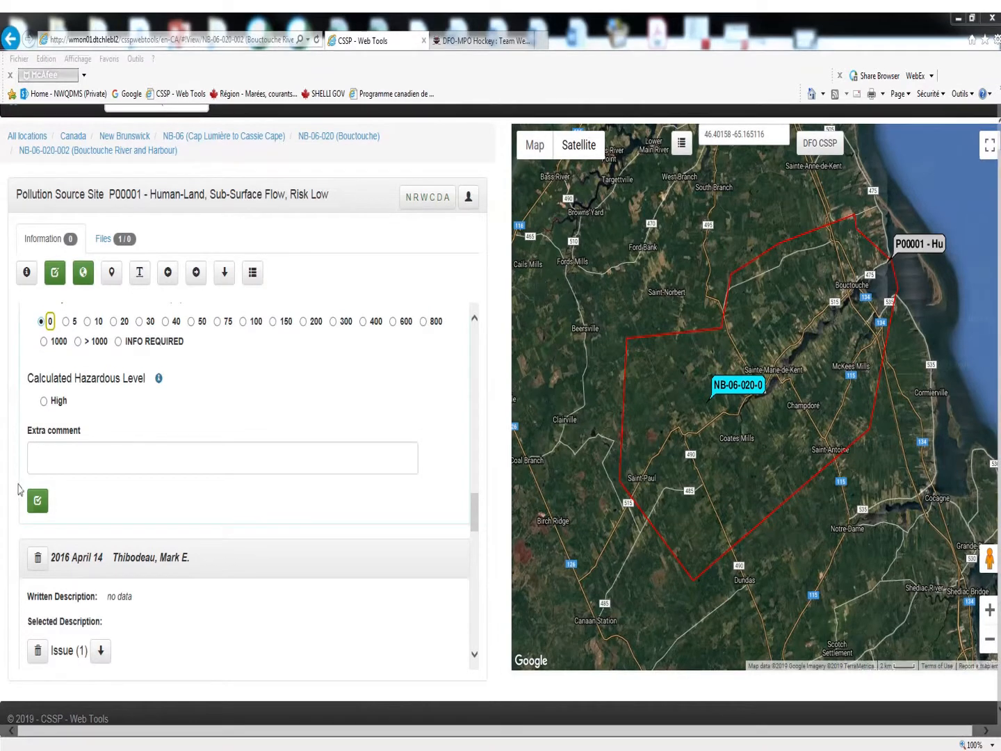
Step: Accept the calculated High hazard level and mark the impact on tidal waters as Direct
{"action": "left_click", "coordinate": [44, 403]}
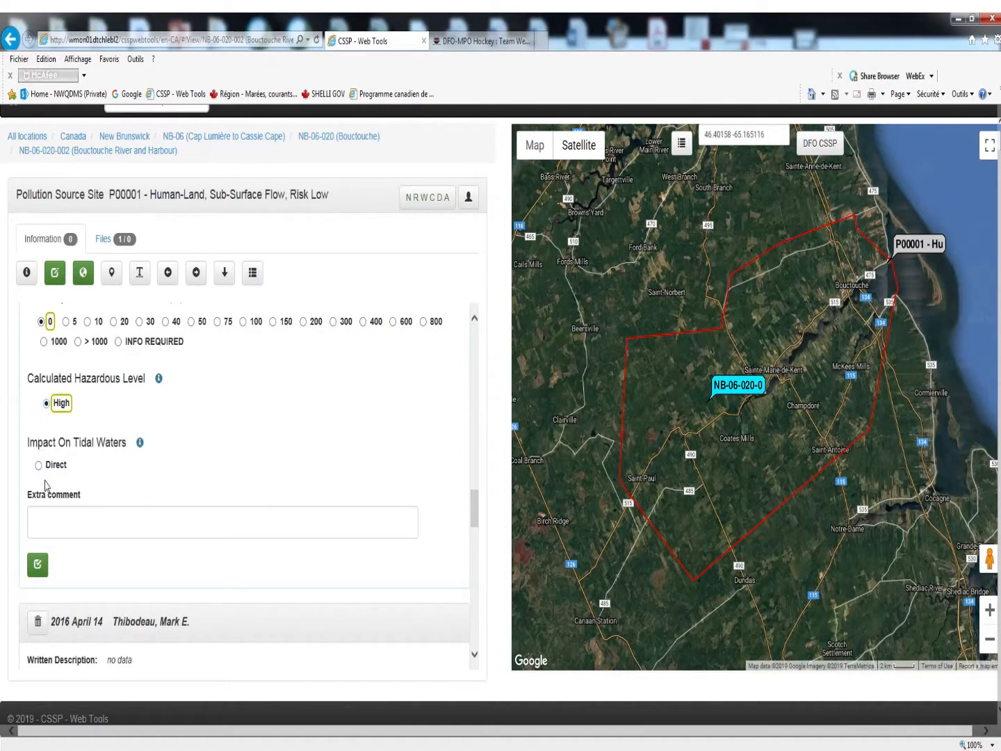
{"action": "left_click", "coordinate": [39, 466]}
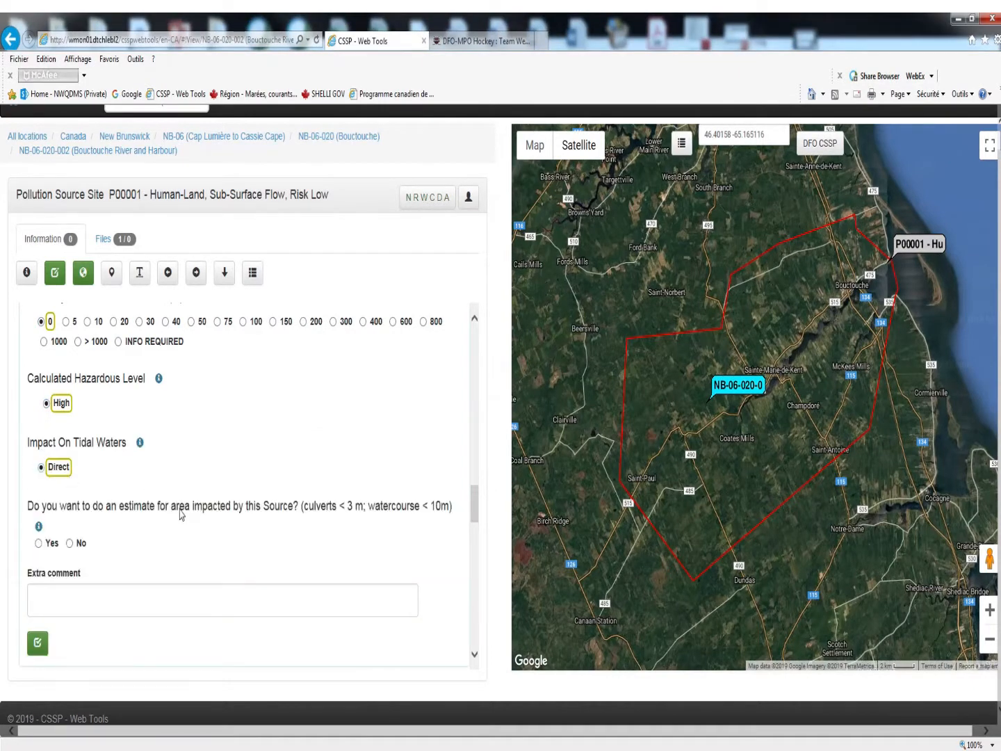
{"action": "scroll", "coordinate": [181, 511], "scroll_direction": "down", "scroll_amount": 1}
{"action": "scroll", "coordinate": [180, 511], "scroll_direction": "down", "scroll_amount": 2}
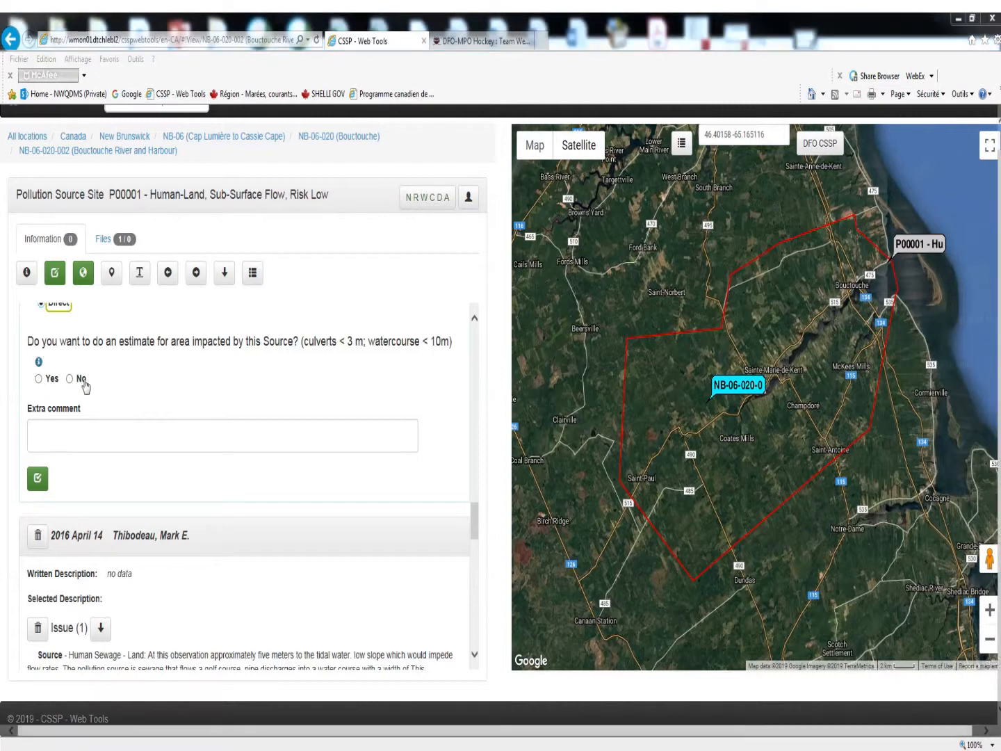
Step: Decline the impacted-area estimate, set status to Definite and the calculated contamination risk to High
{"action": "left_click", "coordinate": [72, 378]}
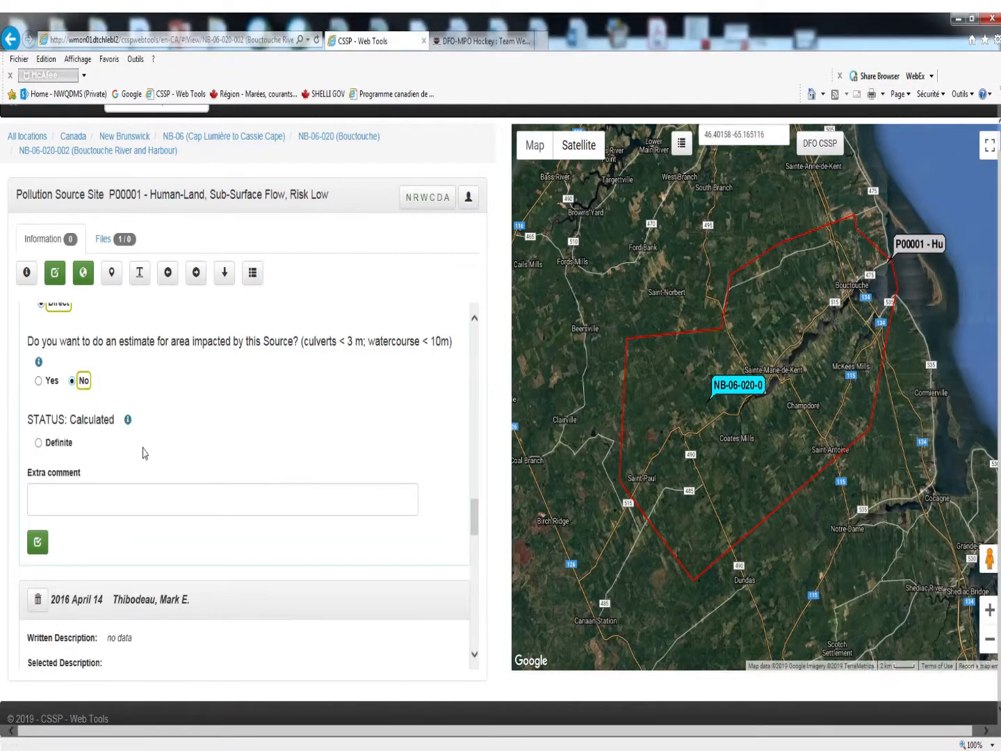
{"action": "scroll", "coordinate": [143, 452], "scroll_direction": "down", "scroll_amount": 1}
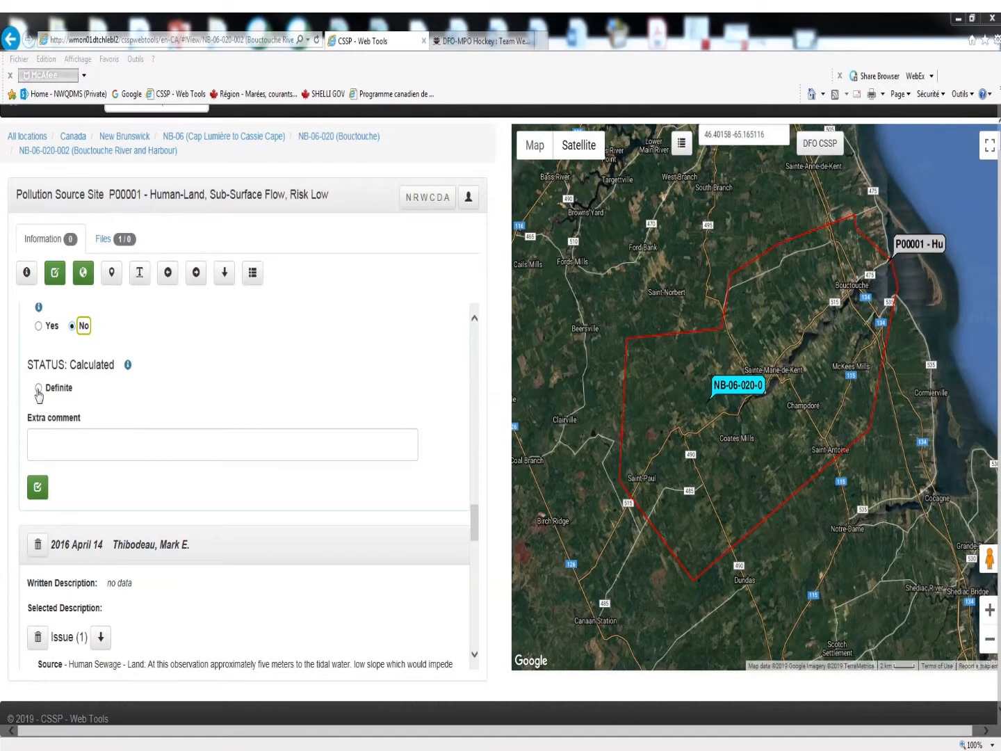
{"action": "left_click", "coordinate": [38, 378]}
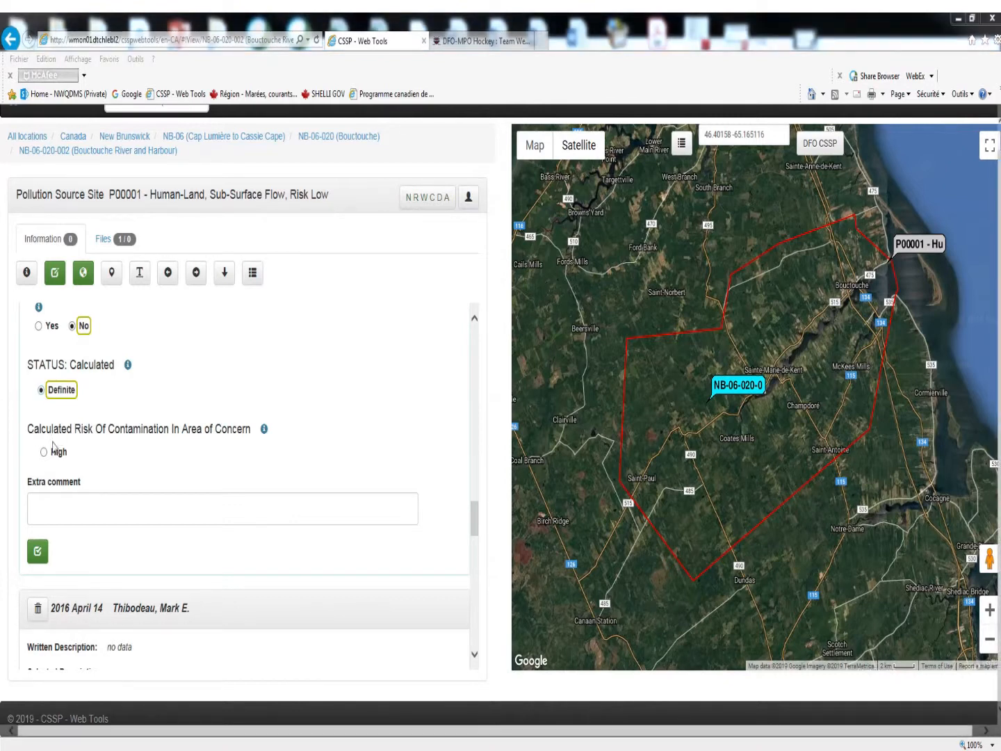
{"action": "left_click", "coordinate": [45, 453]}
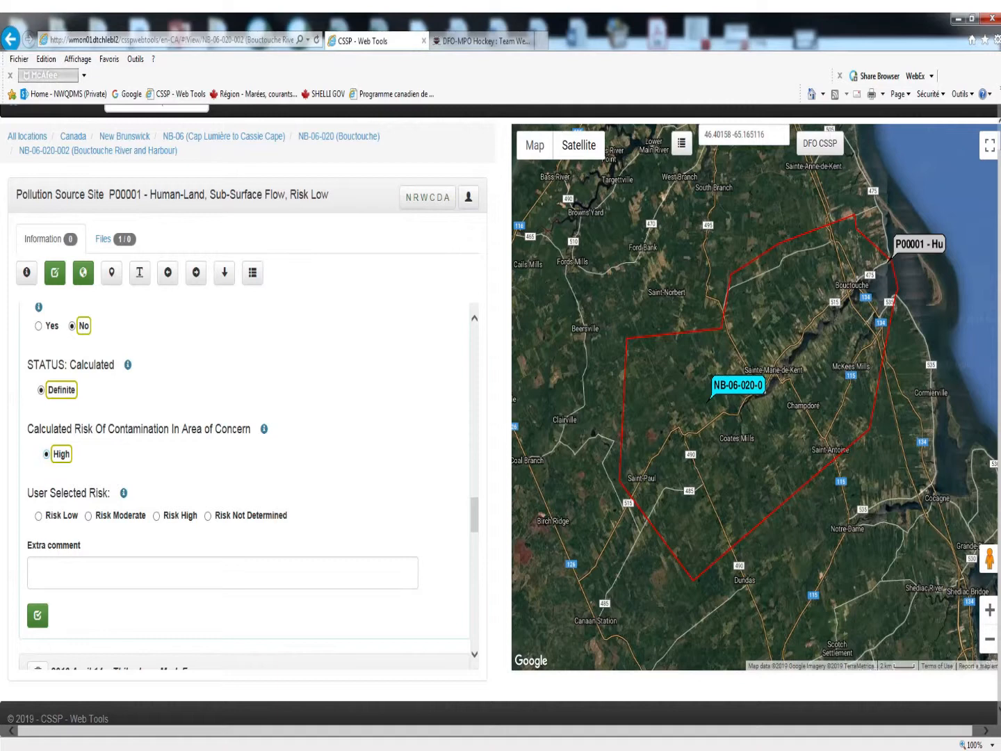
Step: Set User Selected Risk to Risk High, check the Justification help note, and leave Extra comment blank
{"action": "left_click", "coordinate": [158, 515]}
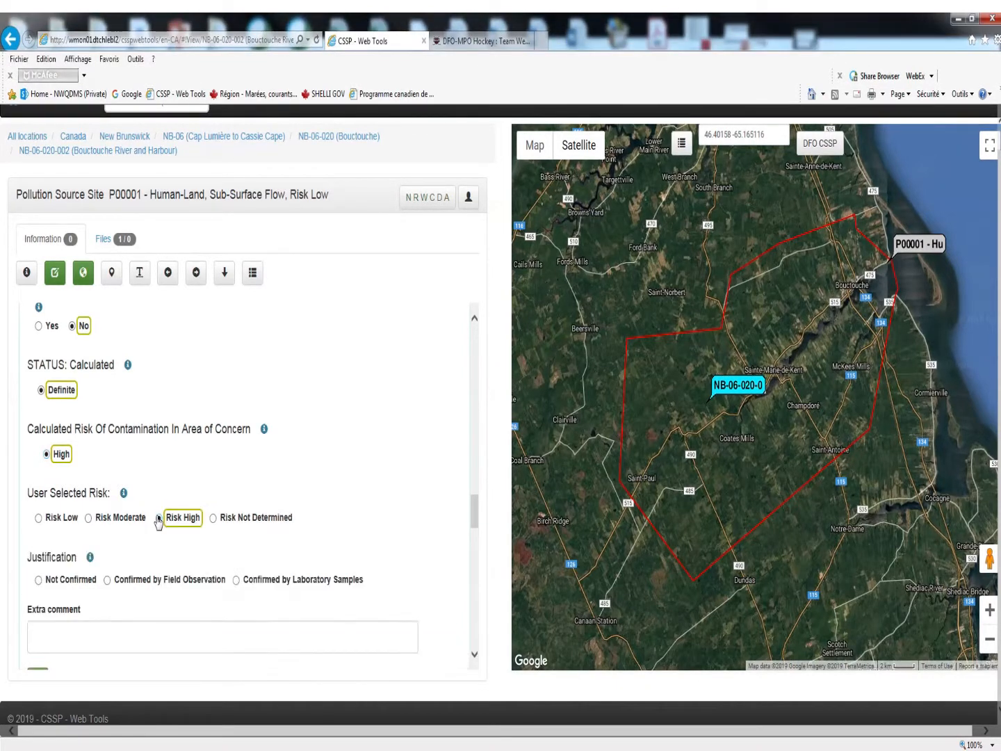
{"action": "left_click_drag", "start_coordinate": [475, 521], "coordinate": [477, 532]}
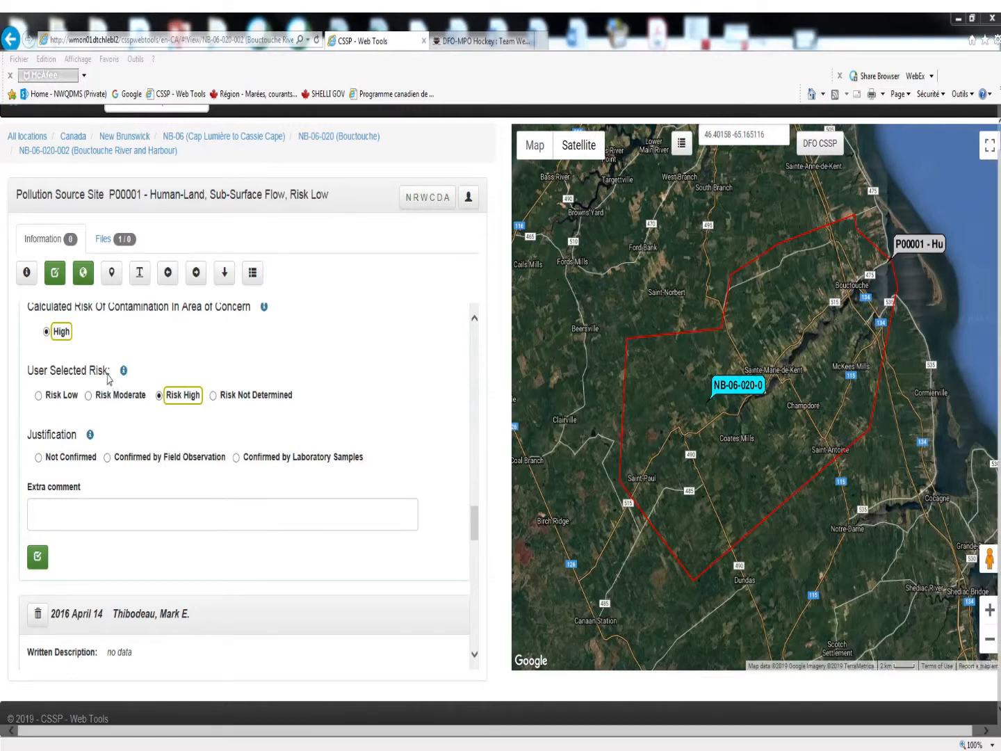
{"action": "left_click_drag", "start_coordinate": [110, 372], "coordinate": [38, 376]}
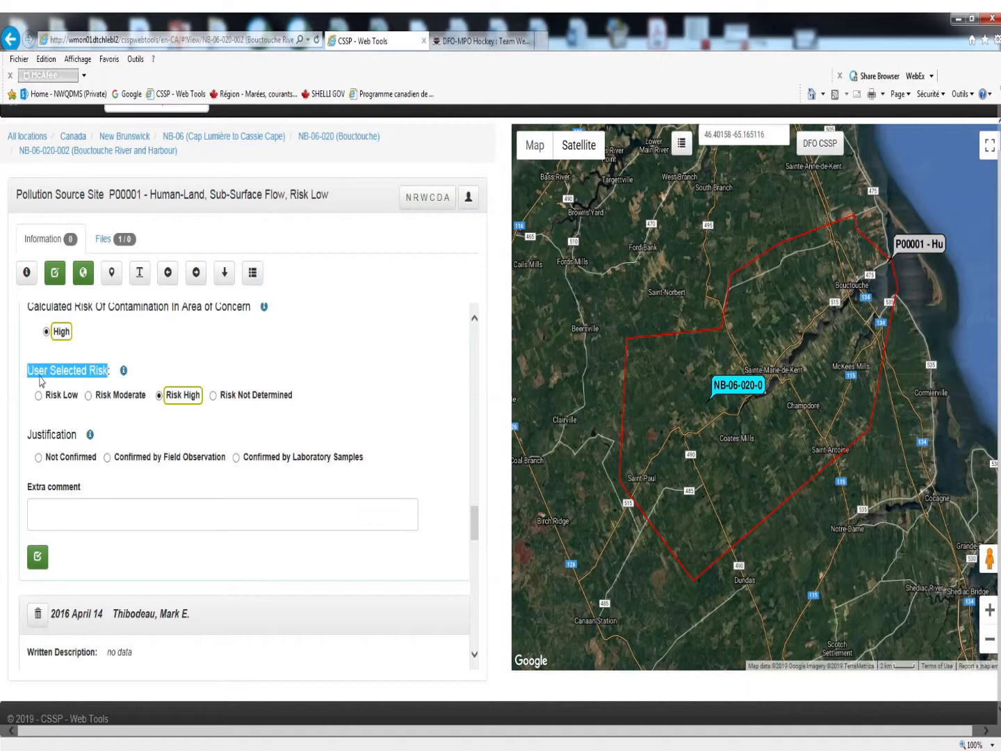
{"action": "left_click", "coordinate": [27, 409]}
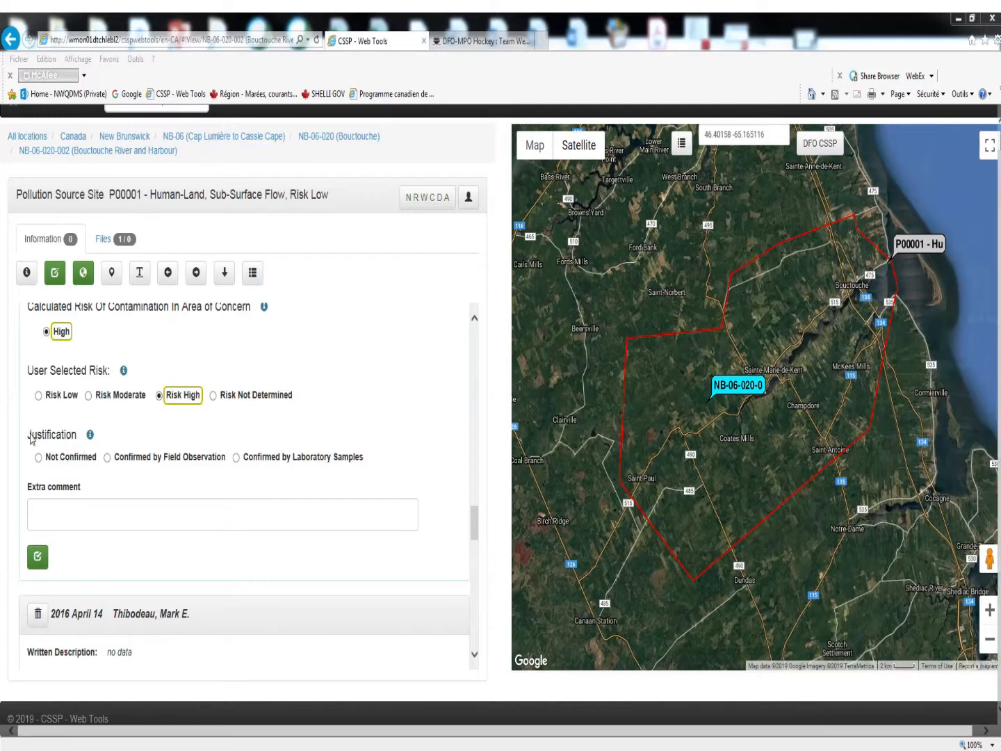
{"action": "left_click_drag", "start_coordinate": [31, 438], "coordinate": [76, 442]}
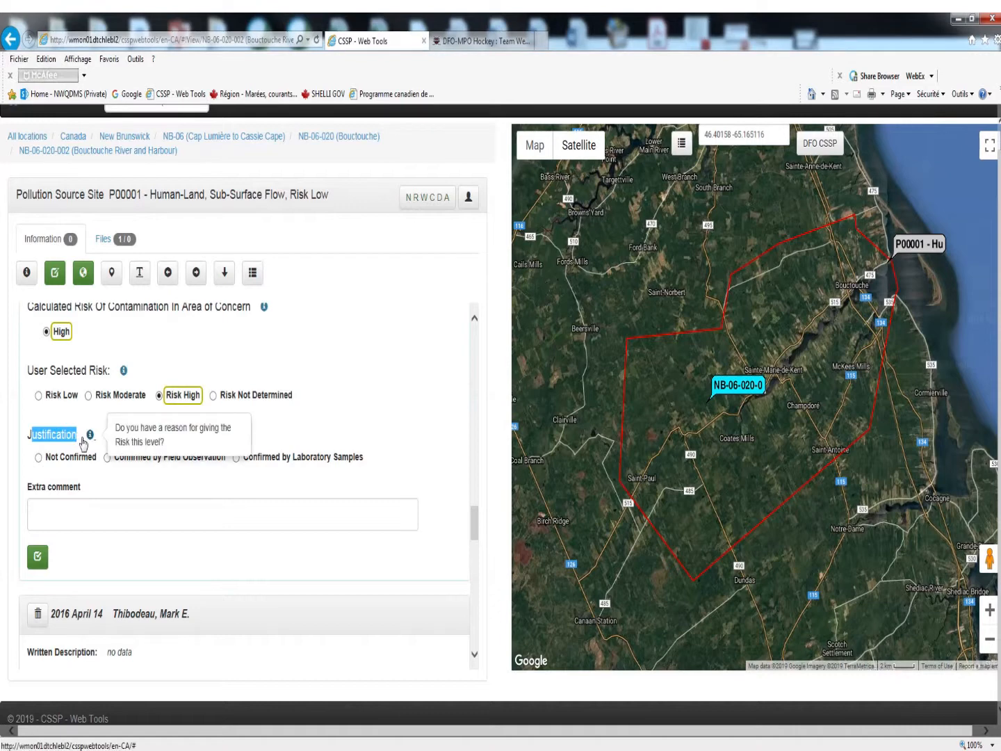
{"action": "left_click", "coordinate": [73, 426]}
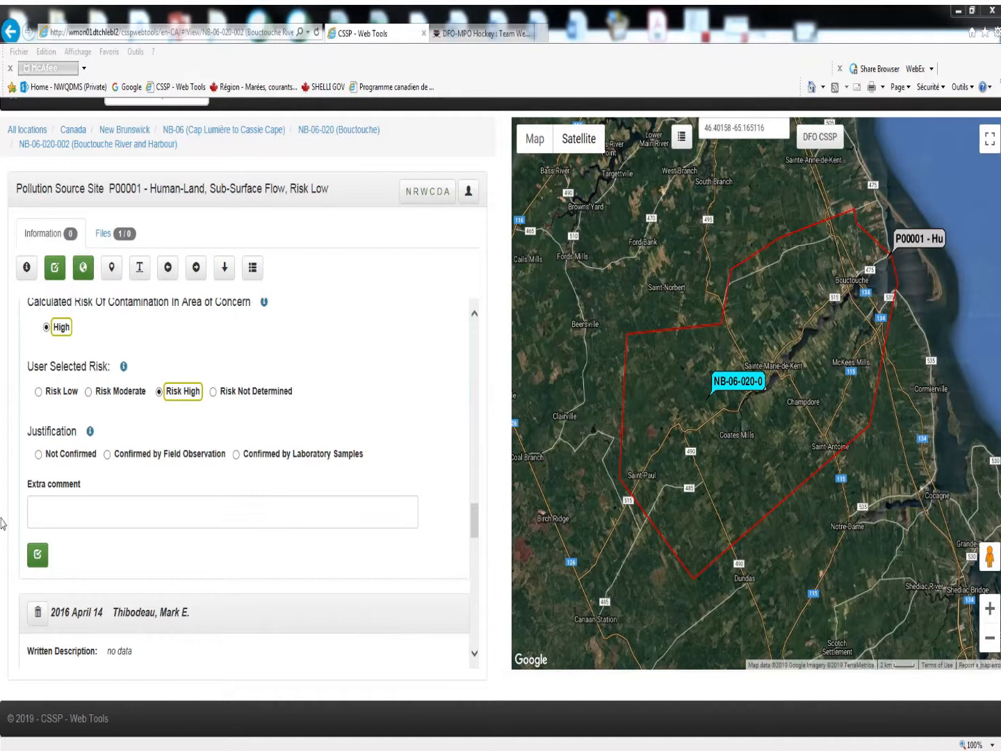
{"action": "left_click", "coordinate": [54, 511]}
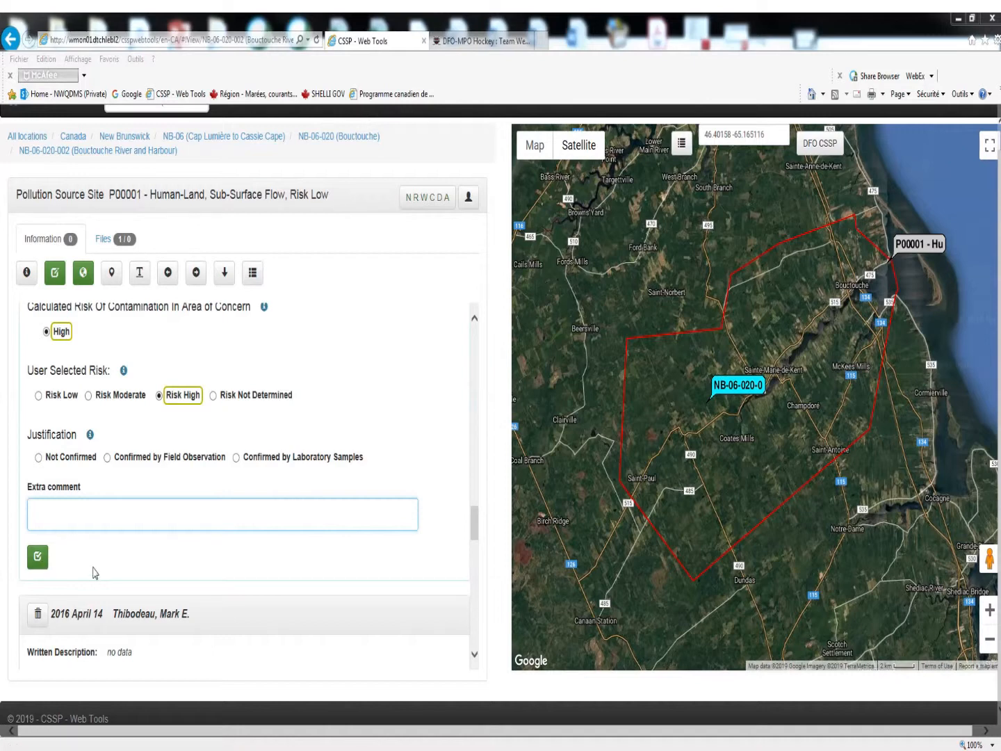
{"action": "left_click_drag", "start_coordinate": [475, 534], "coordinate": [479, 392]}
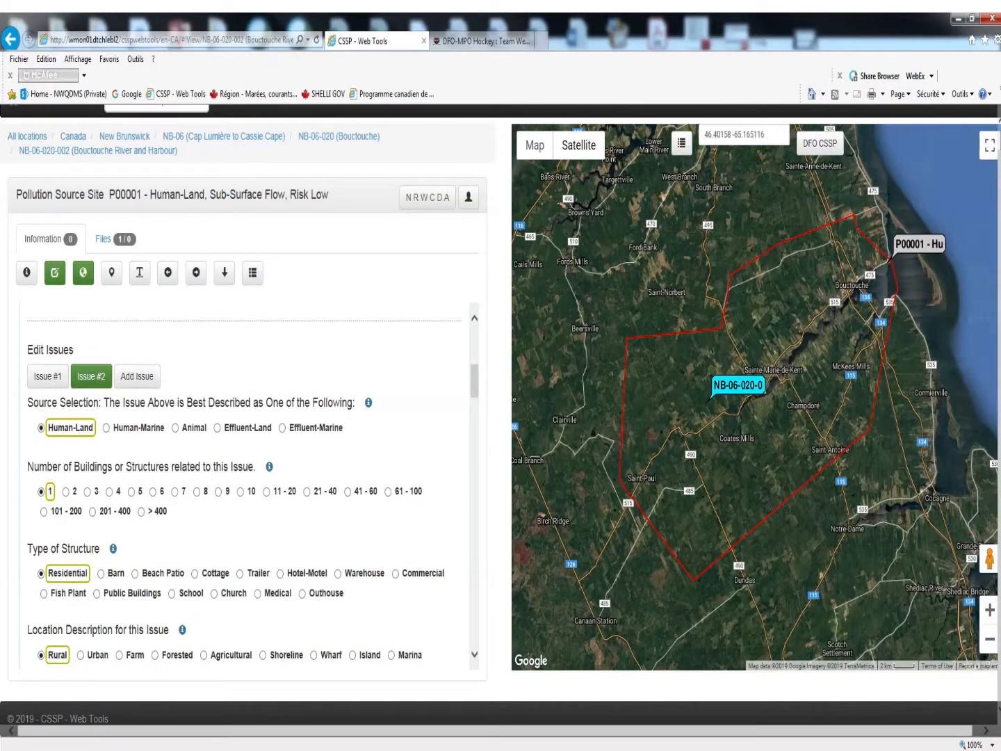
Step: Go back to the NB-06-020-002 (Bouctouche River and Harbour) pollution source sites list
{"action": "left_click_drag", "start_coordinate": [477, 401], "coordinate": [474, 381]}
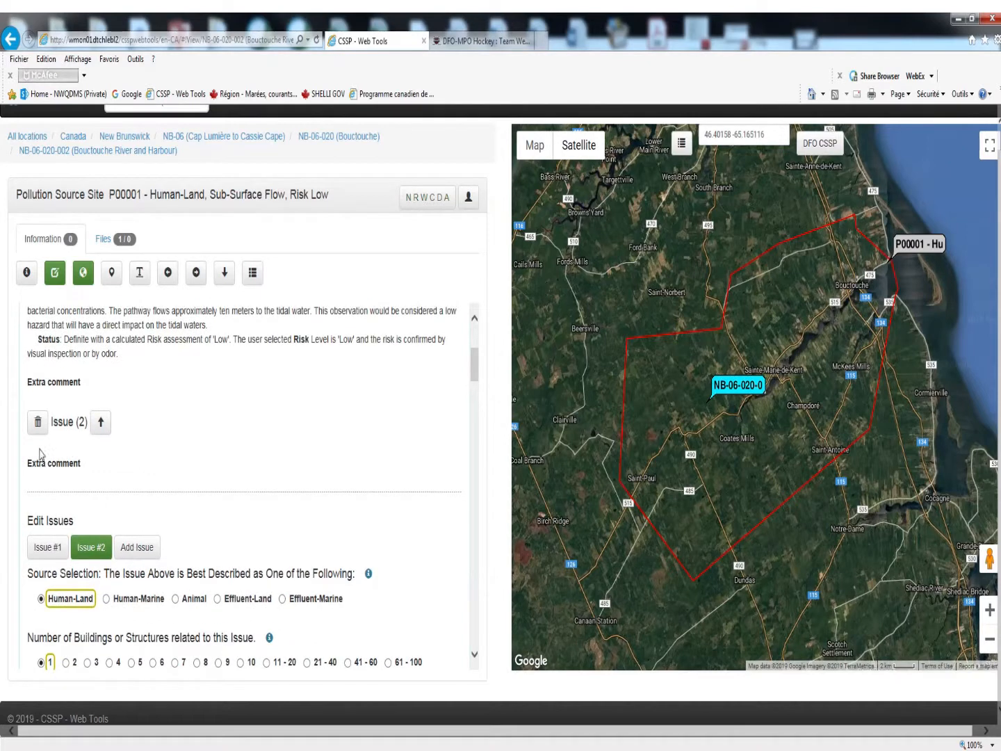
{"action": "mouse_move", "coordinate": [40, 451]}
{"action": "left_mouse_down"}
{"action": "mouse_move", "coordinate": [66, 439]}
{"action": "mouse_move", "coordinate": [53, 445]}
{"action": "left_mouse_up"}
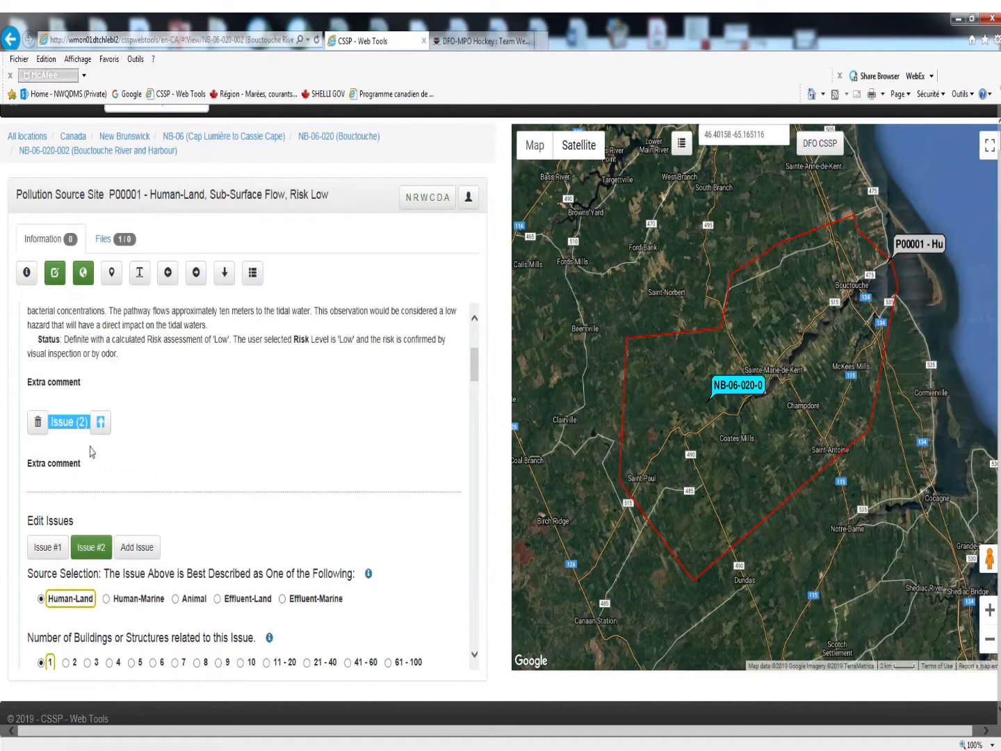
{"action": "left_click", "coordinate": [91, 452]}
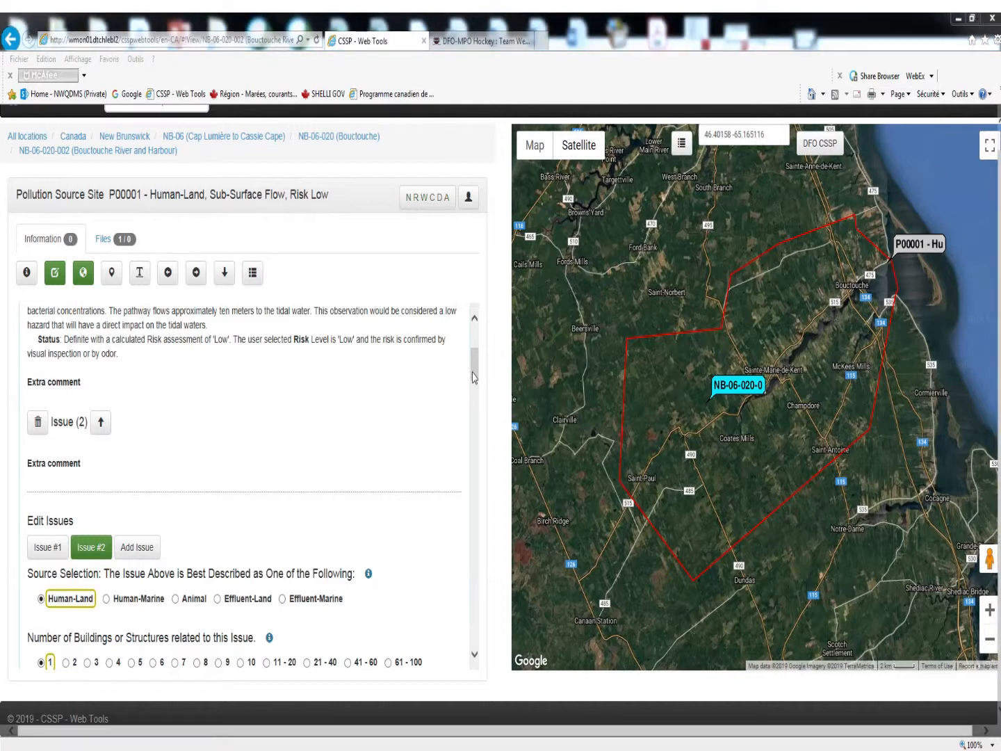
{"action": "left_click_drag", "start_coordinate": [475, 377], "coordinate": [477, 354]}
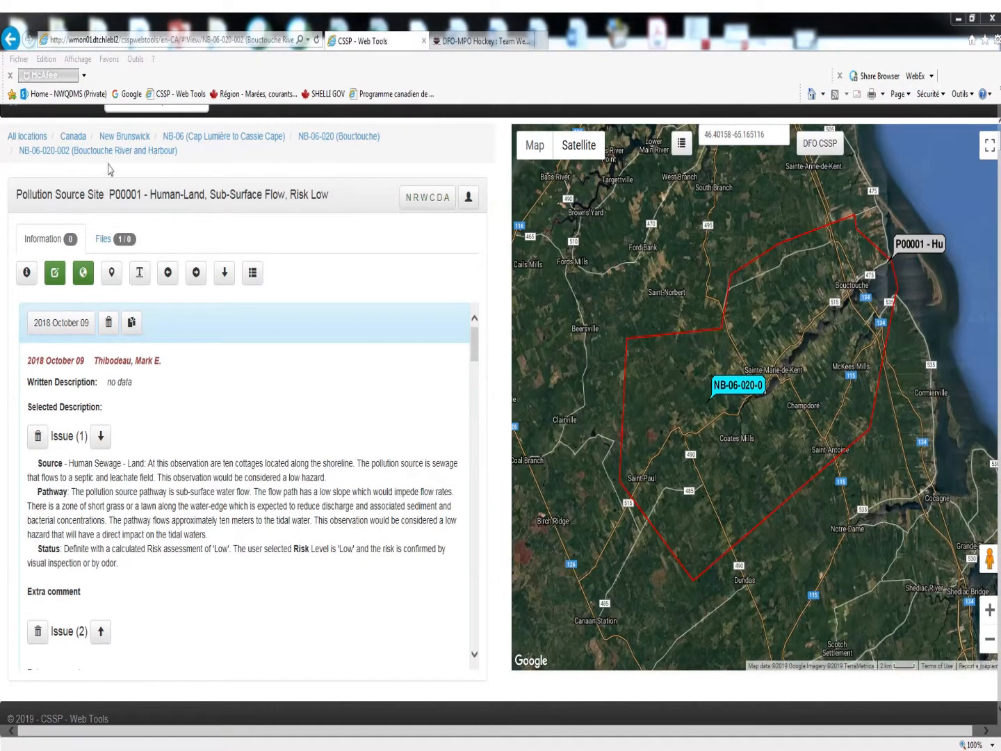
{"action": "left_click", "coordinate": [103, 152]}
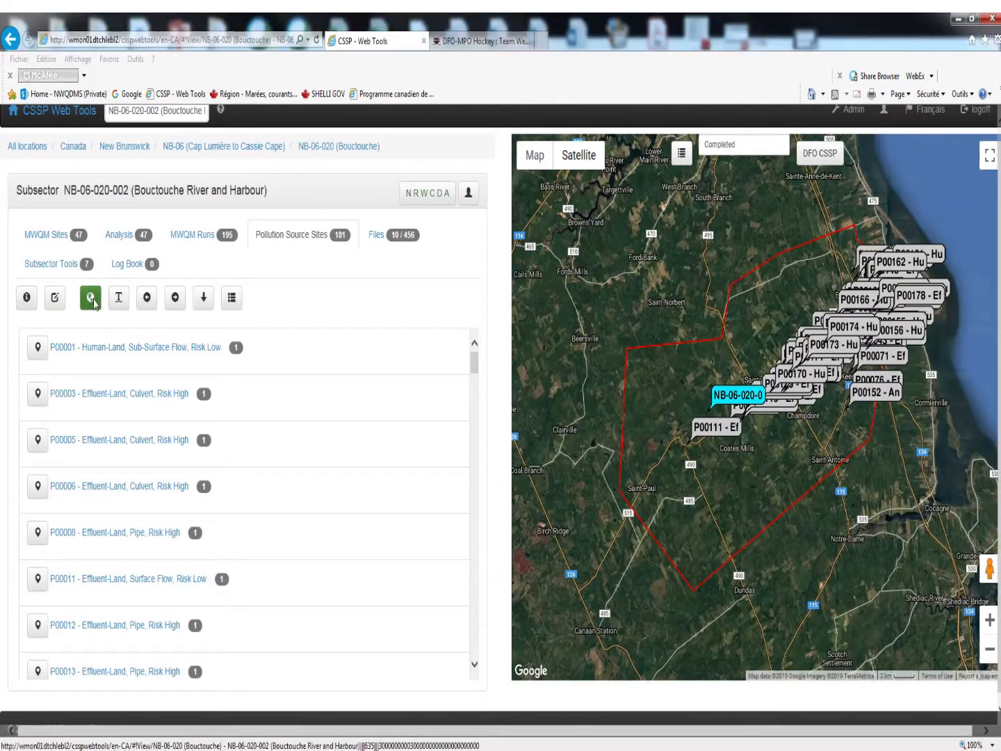
Step: Hide the map, enable editing, and bring up the Add Pollution Source Site form
{"action": "left_click", "coordinate": [90, 297]}
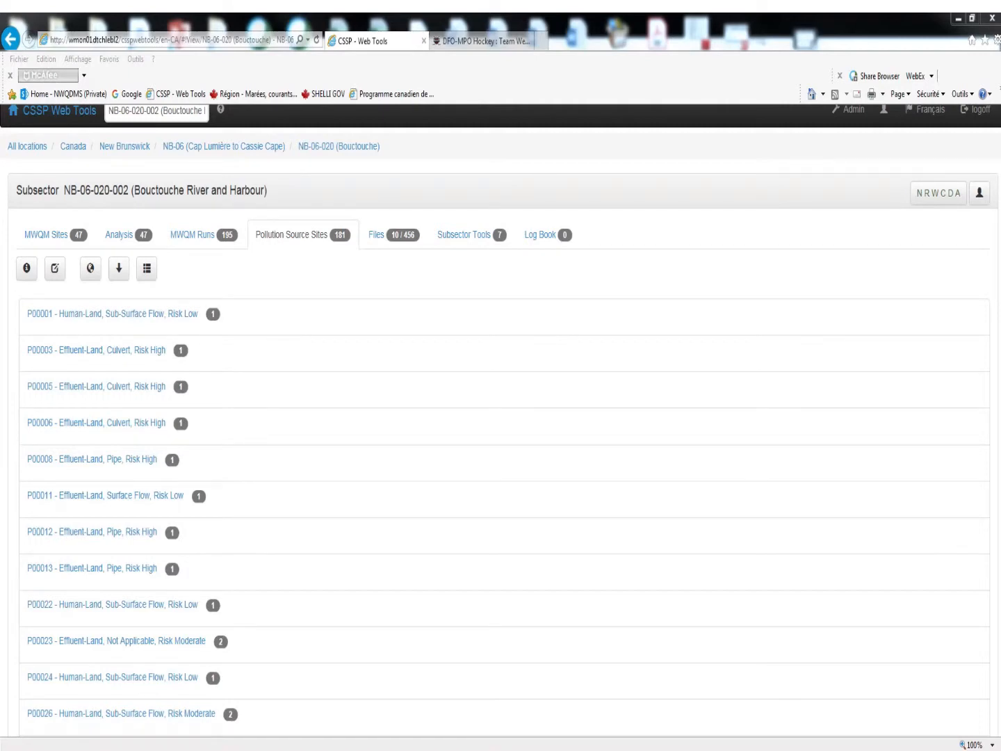
{"action": "left_click", "coordinate": [54, 269]}
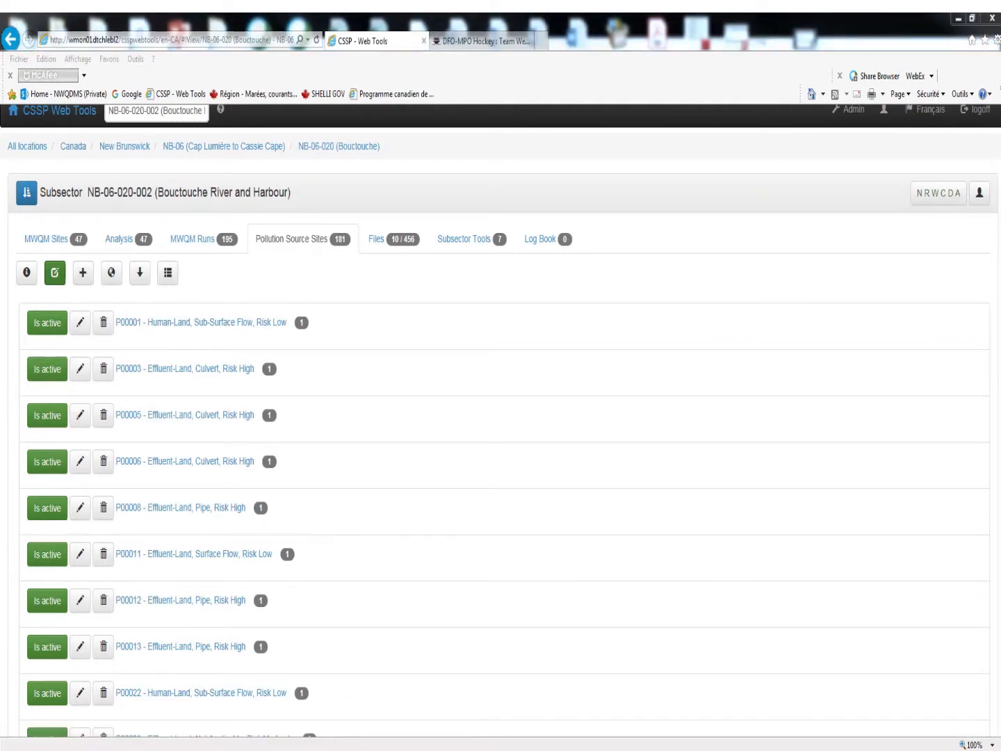
{"action": "left_click", "coordinate": [85, 275]}
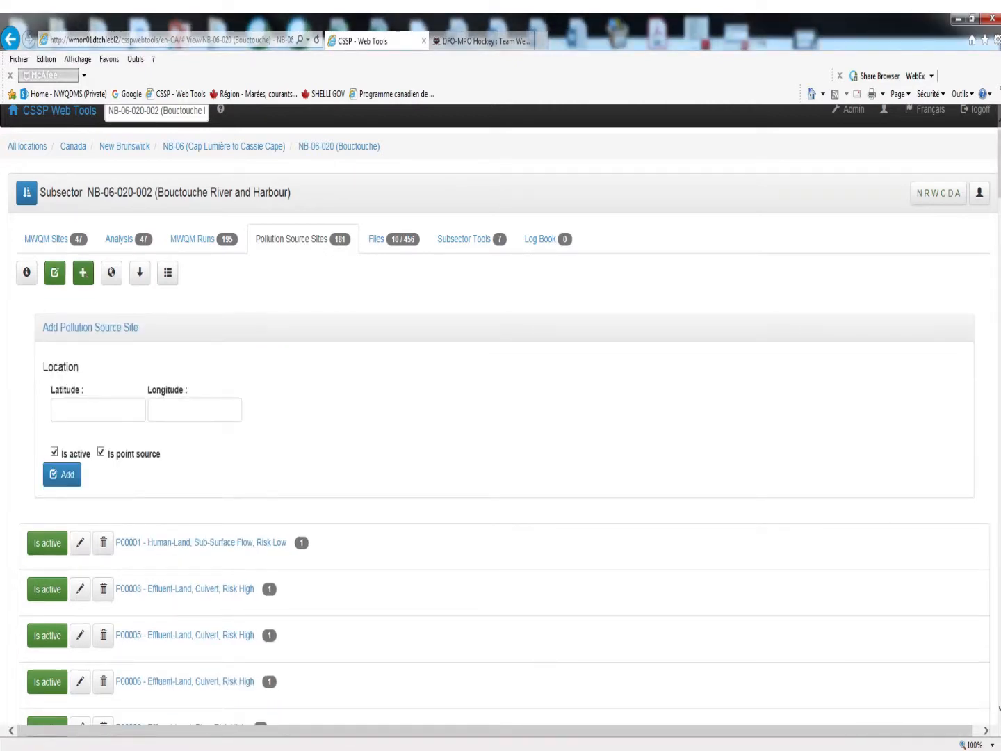
Step: Add a site at latitude 47.5555, longitude -64.5555, keeping Is active and Is point source checked
{"action": "left_click", "coordinate": [67, 408]}
{"action": "type", "text": "47"}
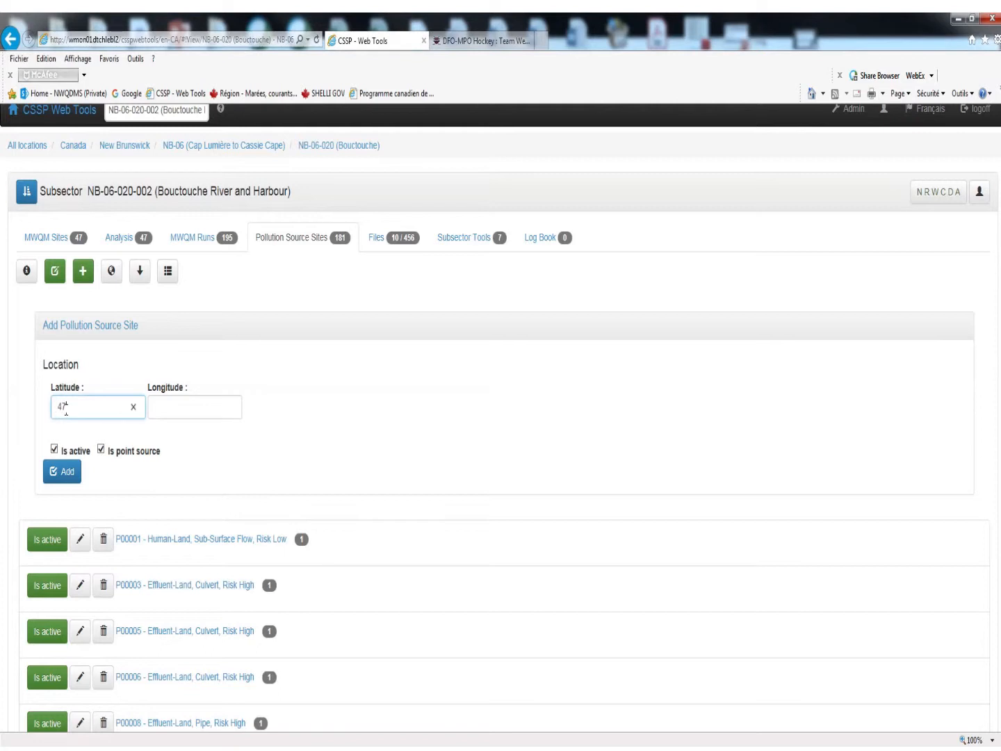
{"action": "type", "text": ".5555"}
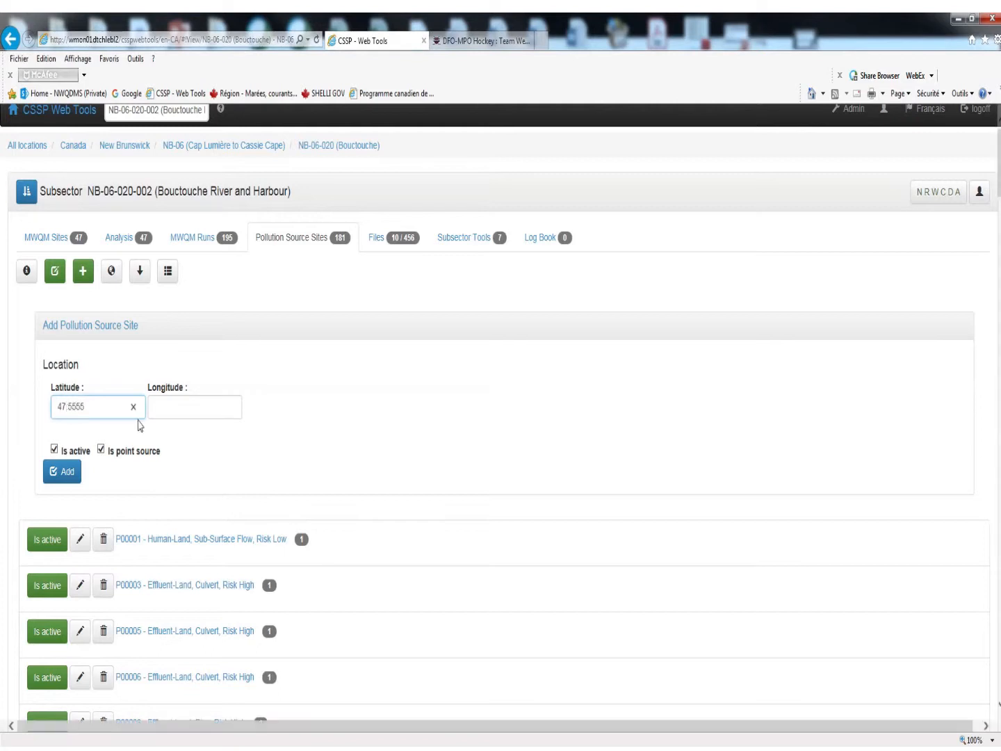
{"action": "left_click", "coordinate": [157, 409]}
{"action": "type", "text": "-64.55"}
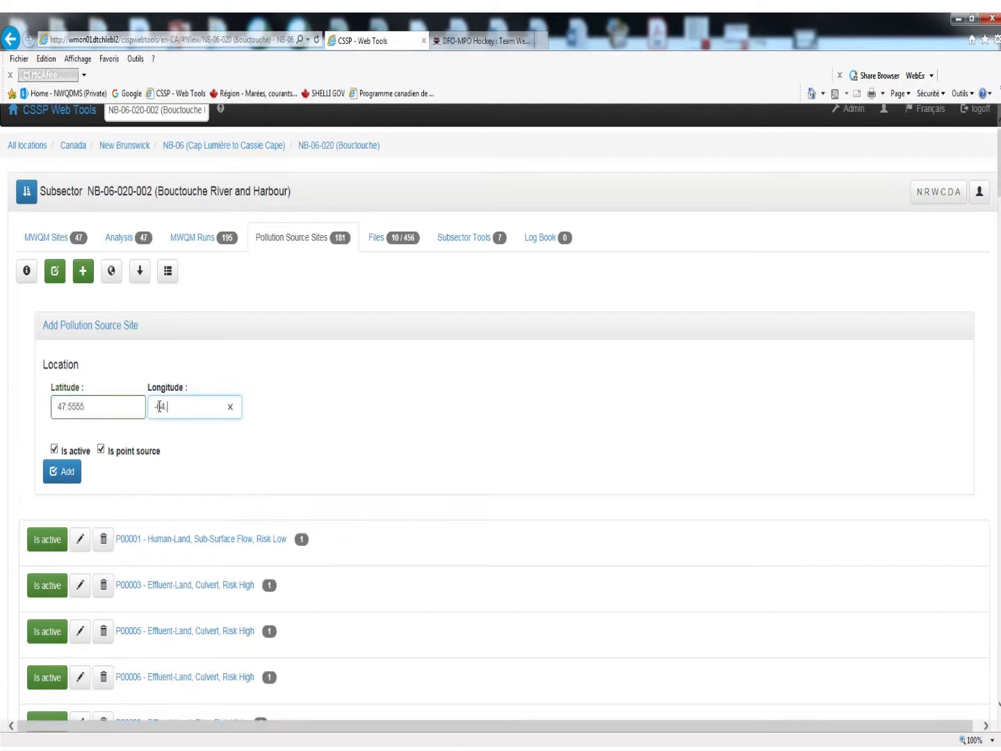
{"action": "type", "text": "55"}
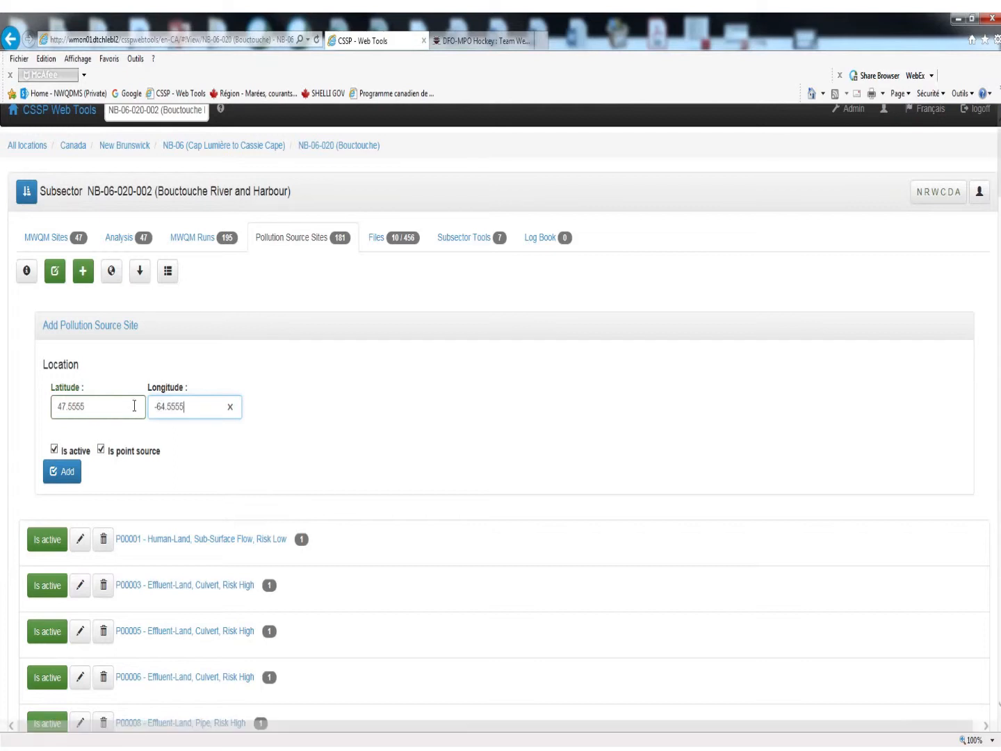
{"action": "left_click", "coordinate": [1, 410]}
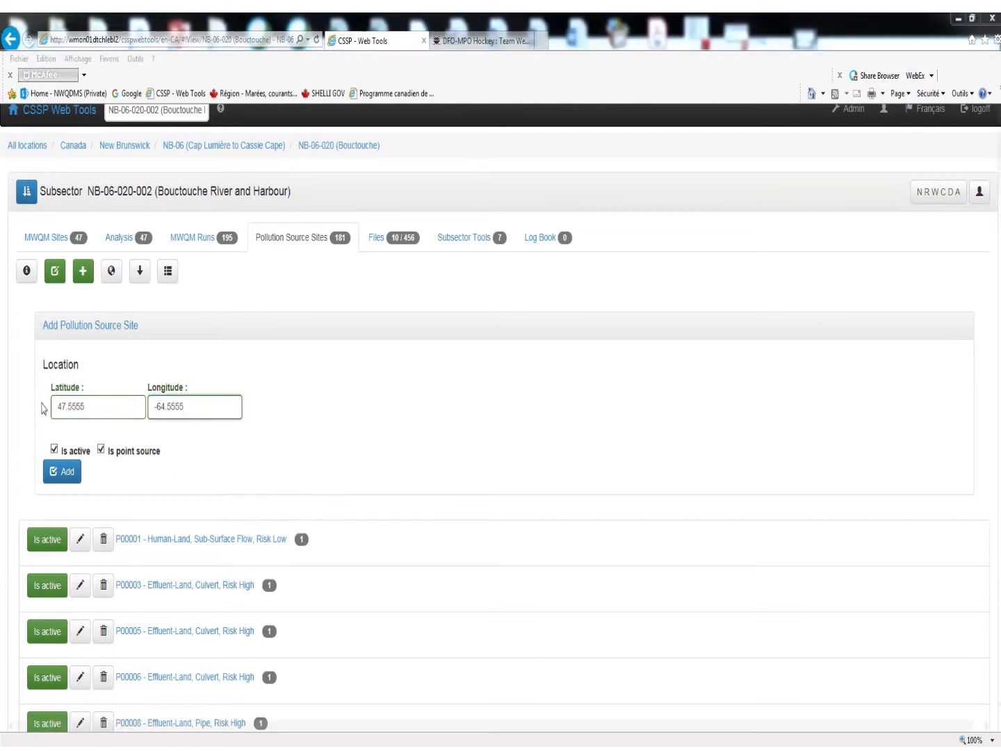
{"action": "left_click", "coordinate": [54, 449]}
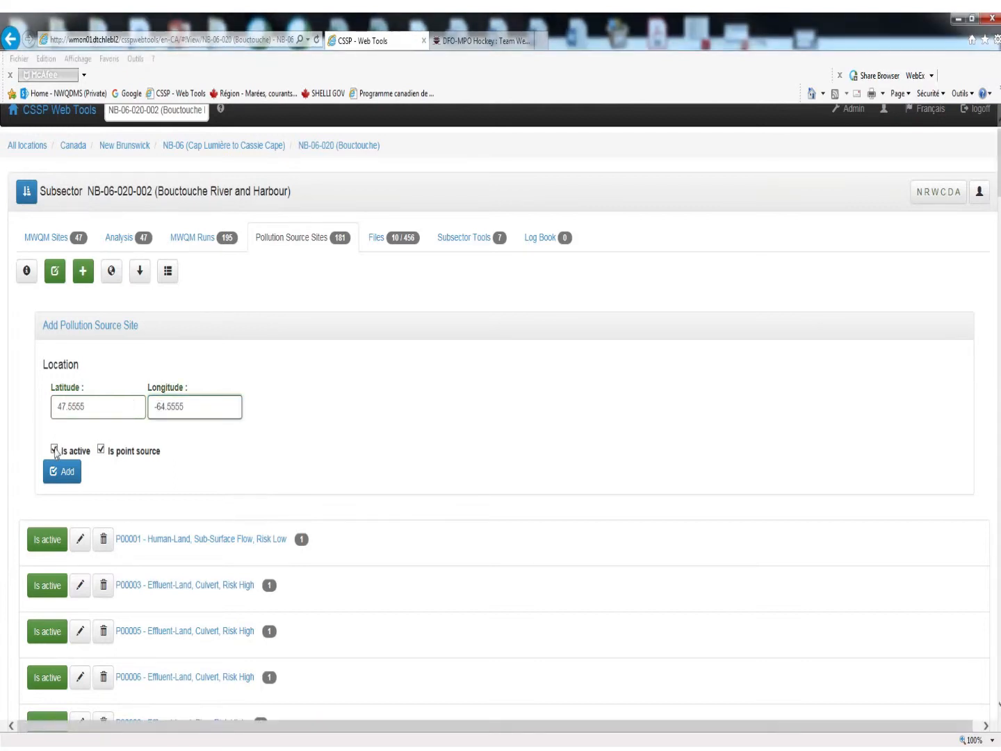
{"action": "left_click", "coordinate": [54, 449]}
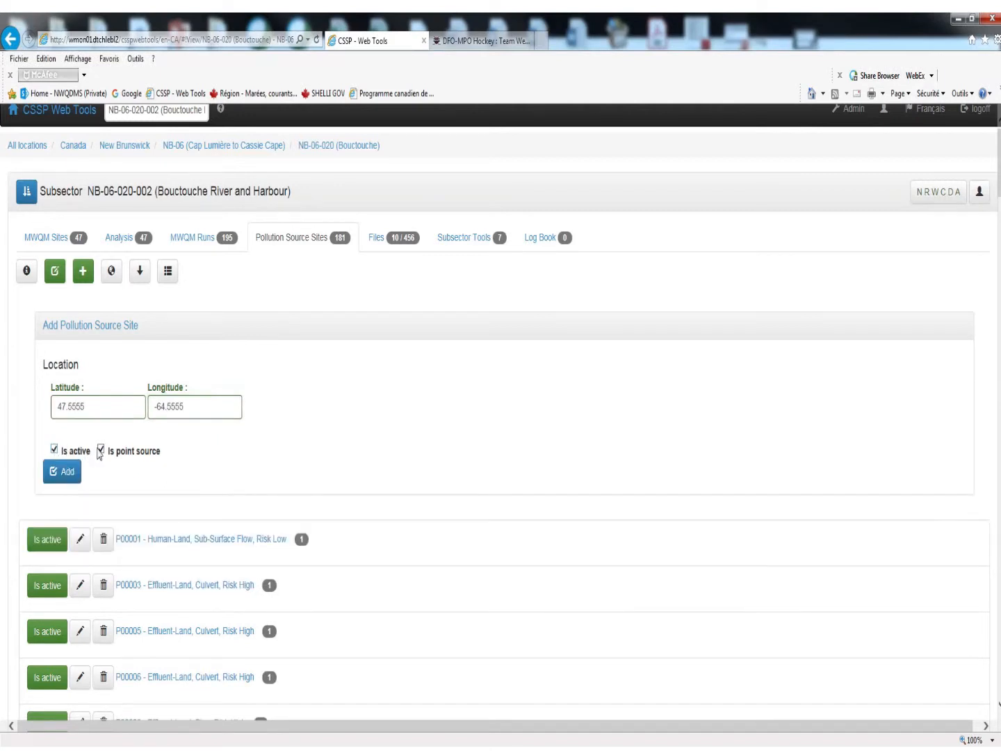
{"action": "left_click", "coordinate": [102, 450]}
{"action": "left_click", "coordinate": [101, 451]}
{"action": "left_click", "coordinate": [66, 472]}
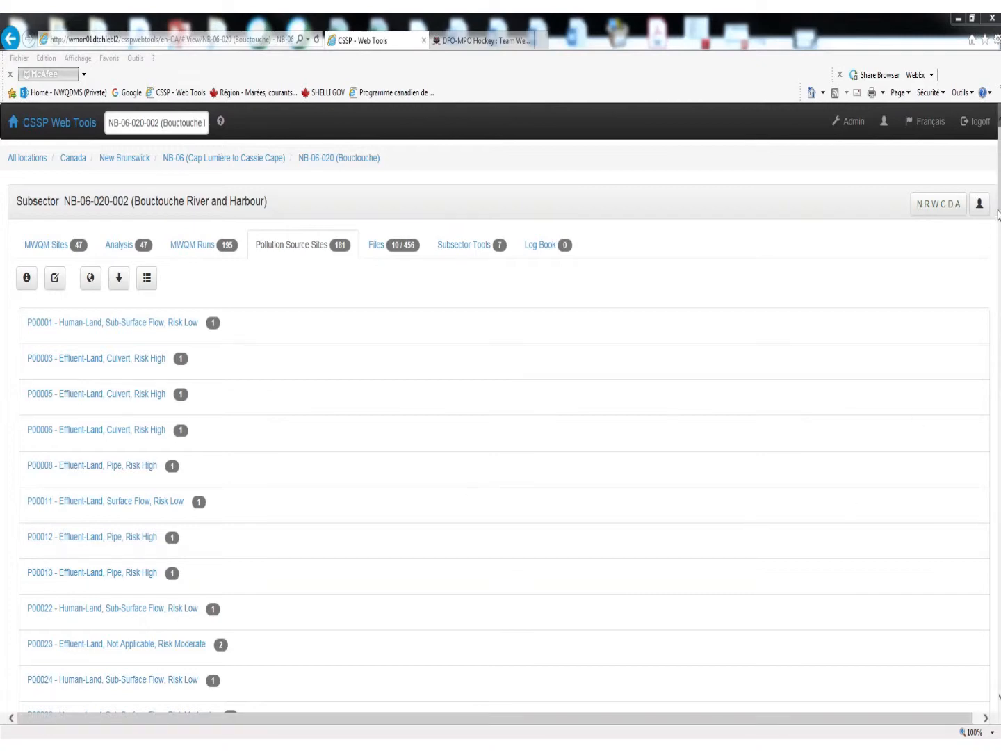
Step: With editing on, find new site P00179 - (NC) at the bottom of the list, active with count 0
{"action": "left_click_drag", "start_coordinate": [999, 205], "coordinate": [983, 681]}
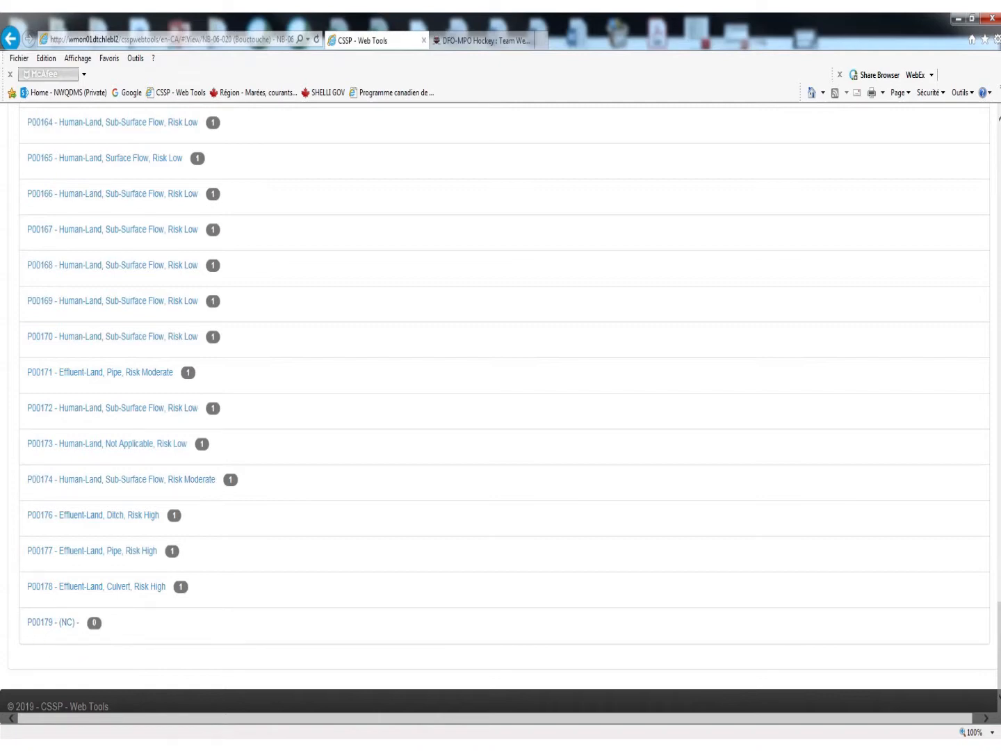
{"action": "scroll", "coordinate": [500, 410], "scroll_direction": "up", "scroll_amount": 15}
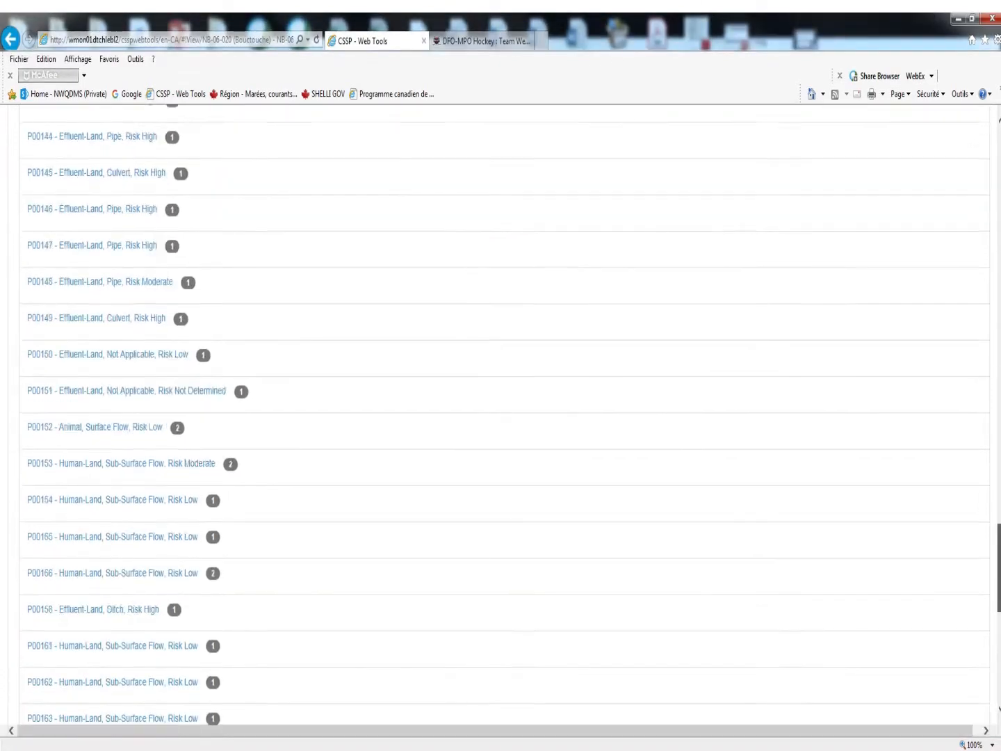
{"action": "scroll", "coordinate": [501, 410], "scroll_direction": "up", "scroll_amount": 15}
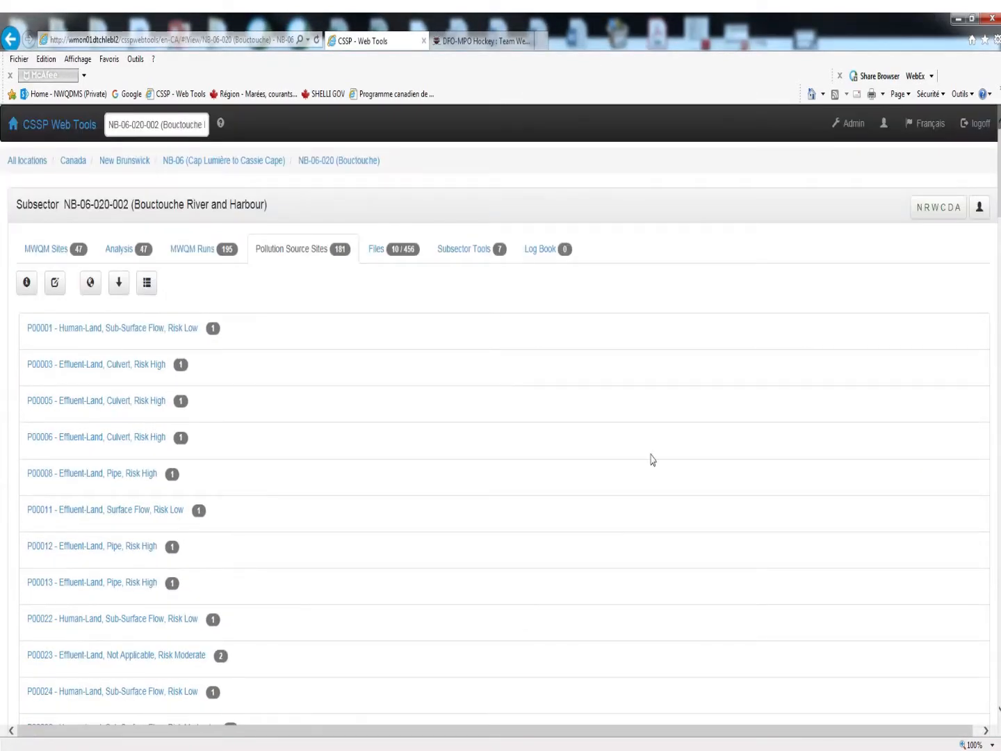
{"action": "left_click", "coordinate": [54, 283]}
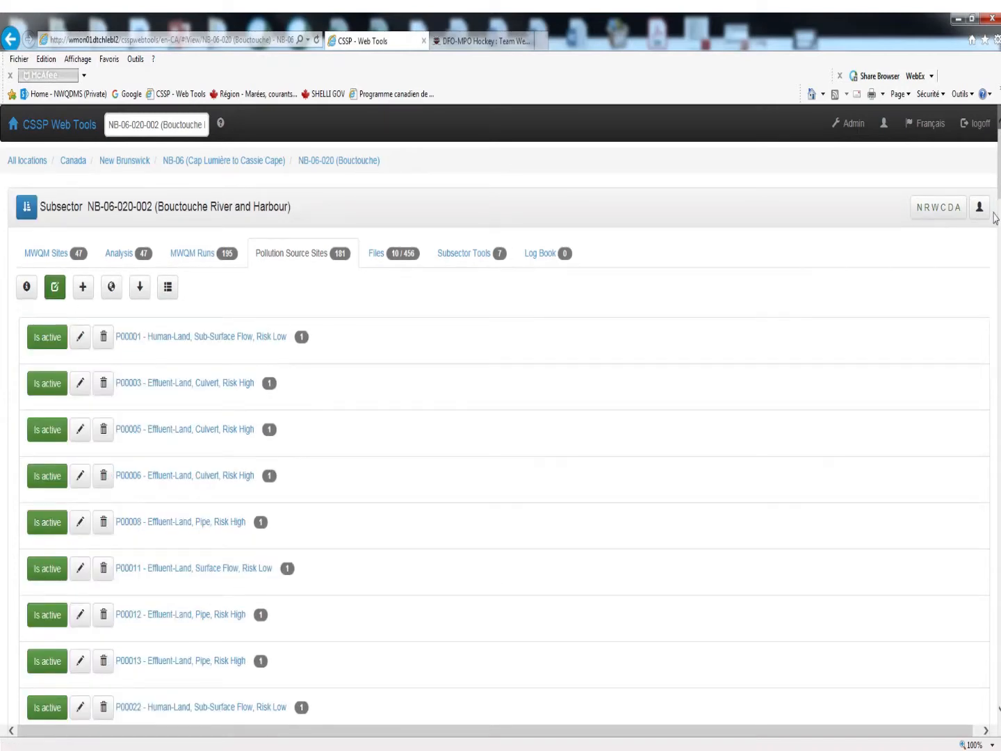
{"action": "left_click_drag", "start_coordinate": [999, 183], "coordinate": [998, 706]}
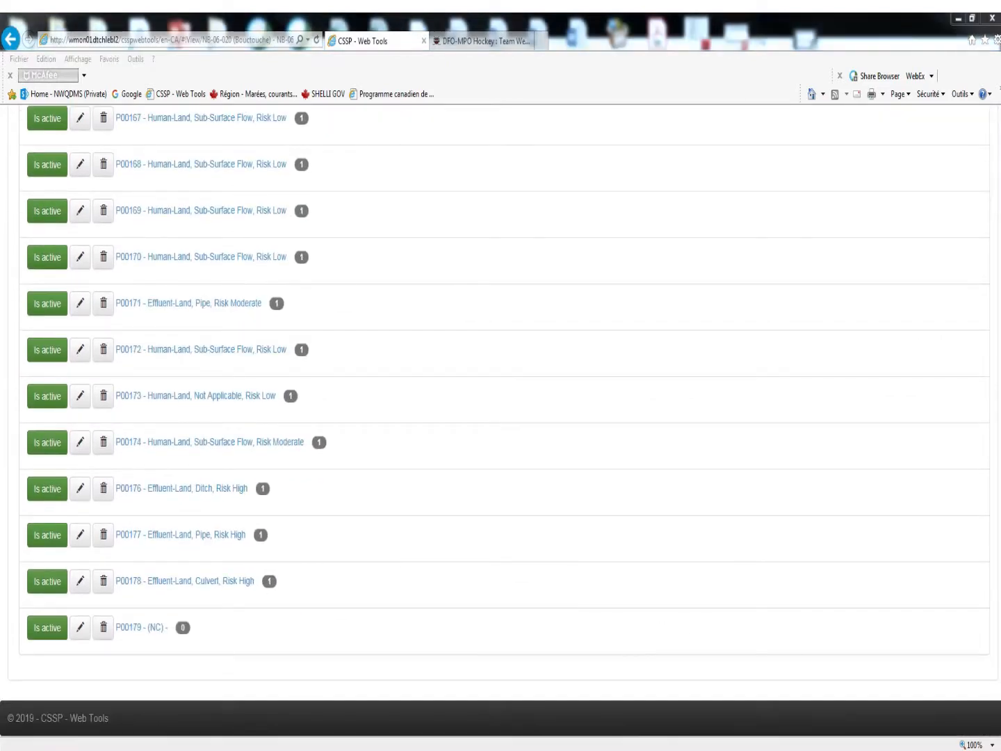
{"action": "left_click", "coordinate": [80, 629]}
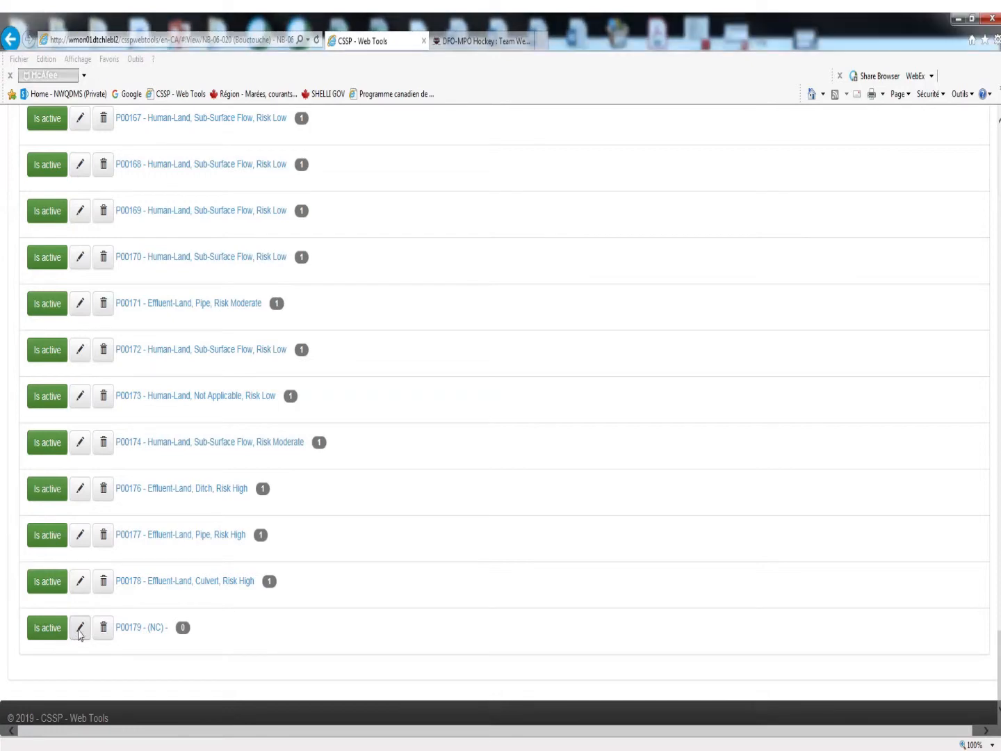
Step: In P00179's edit form, set the address location to Canada, New Brunswick, Bouctouche
{"action": "left_click", "coordinate": [79, 631]}
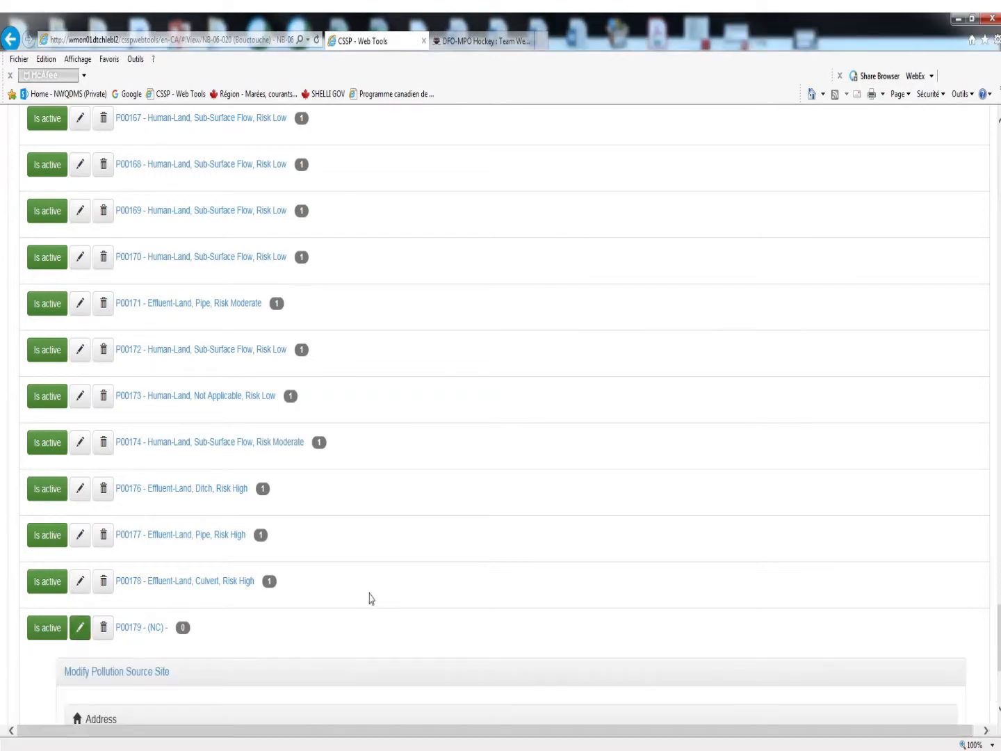
{"action": "scroll", "coordinate": [438, 576], "scroll_direction": "down", "scroll_amount": 4}
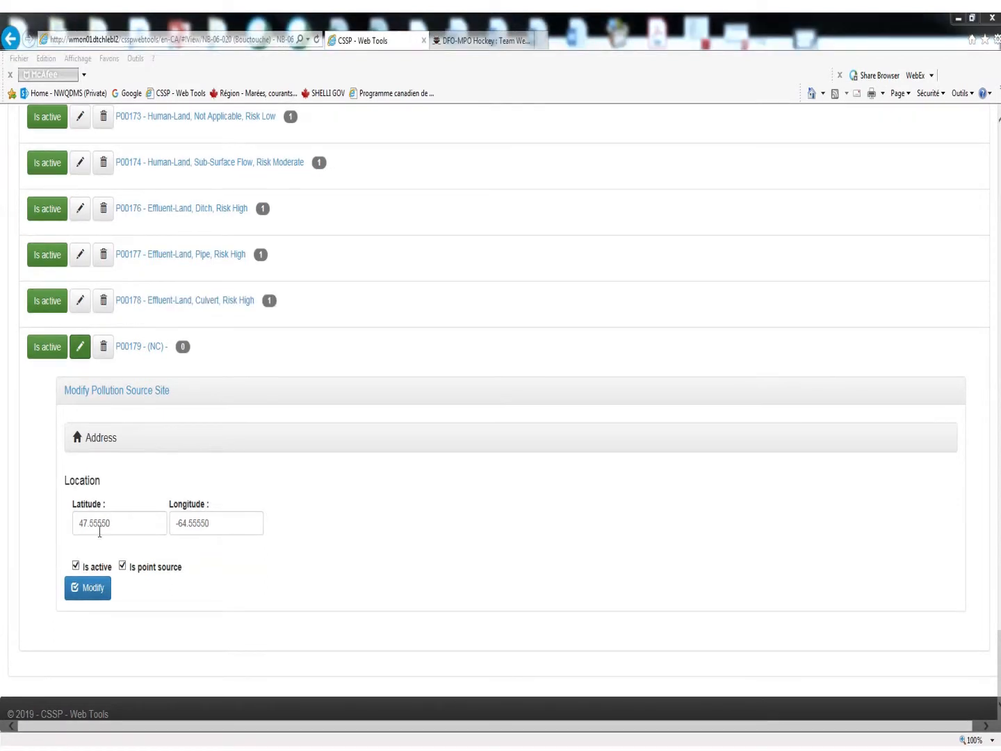
{"action": "left_click", "coordinate": [102, 438]}
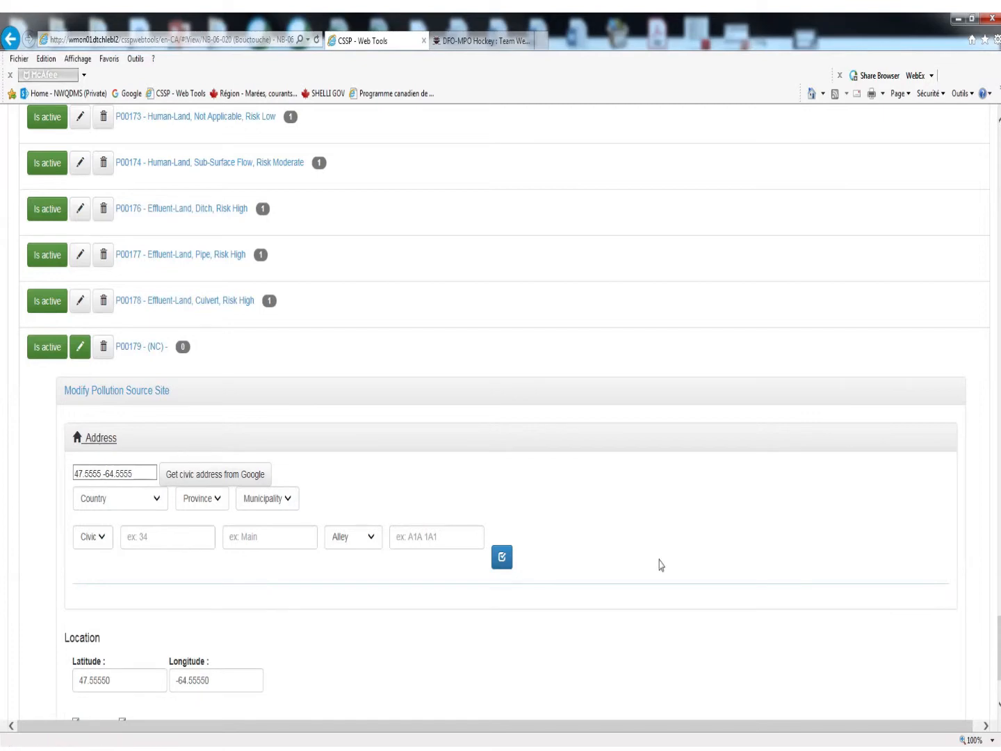
{"action": "scroll", "coordinate": [657, 560], "scroll_direction": "down", "scroll_amount": 2}
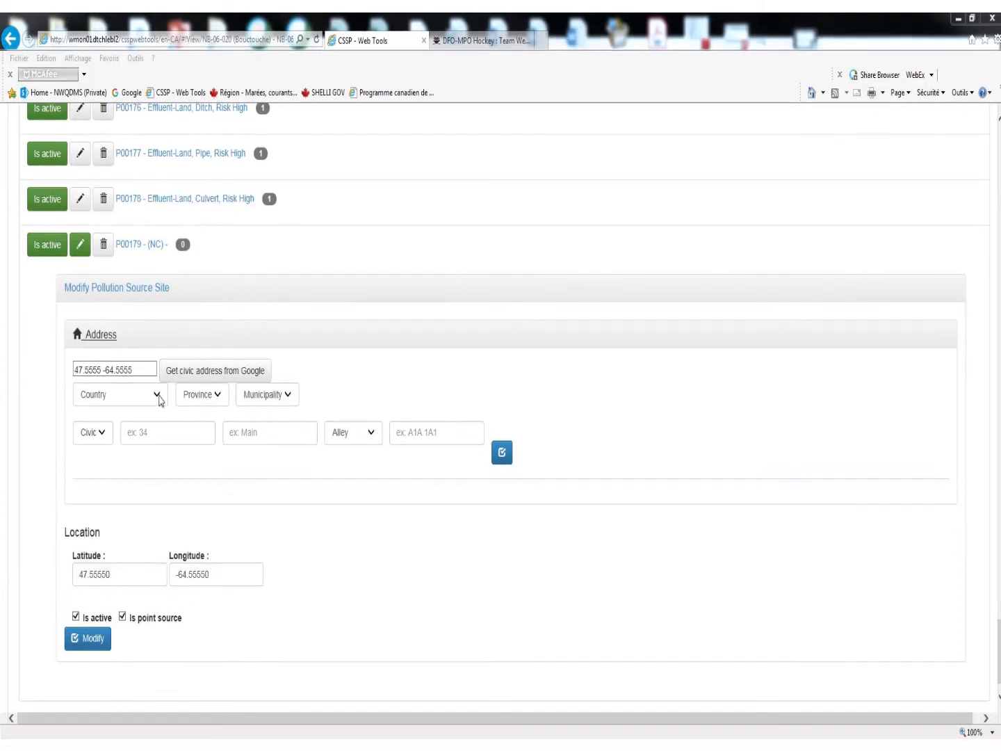
{"action": "left_click", "coordinate": [158, 400]}
{"action": "left_click", "coordinate": [153, 407]}
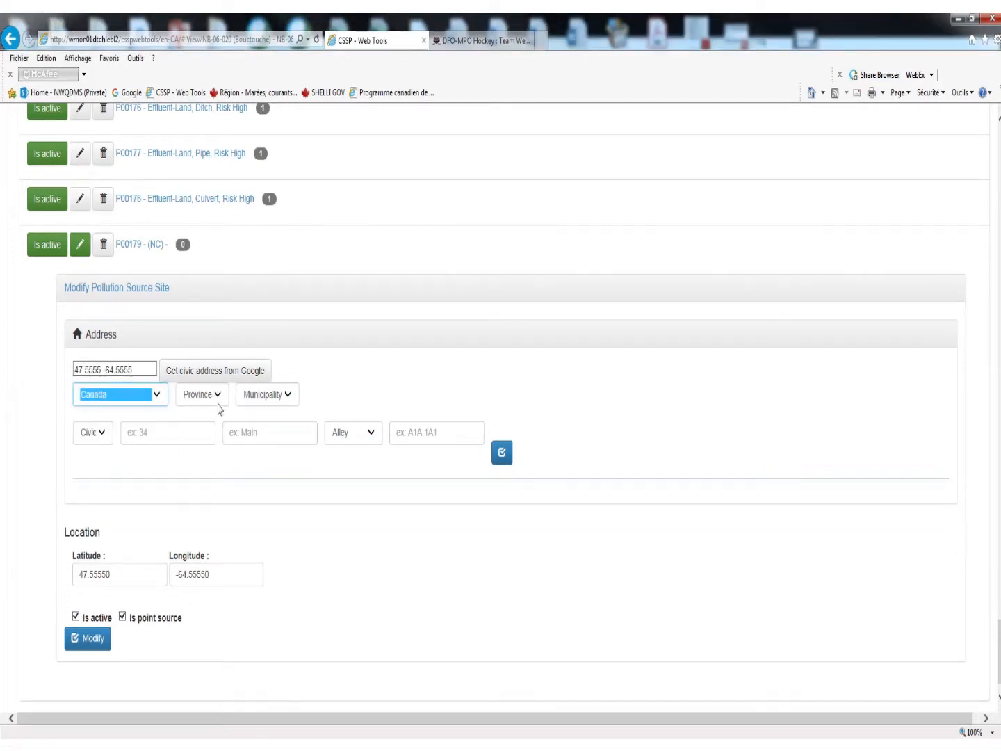
{"action": "left_click", "coordinate": [217, 401]}
{"action": "left_click", "coordinate": [221, 417]}
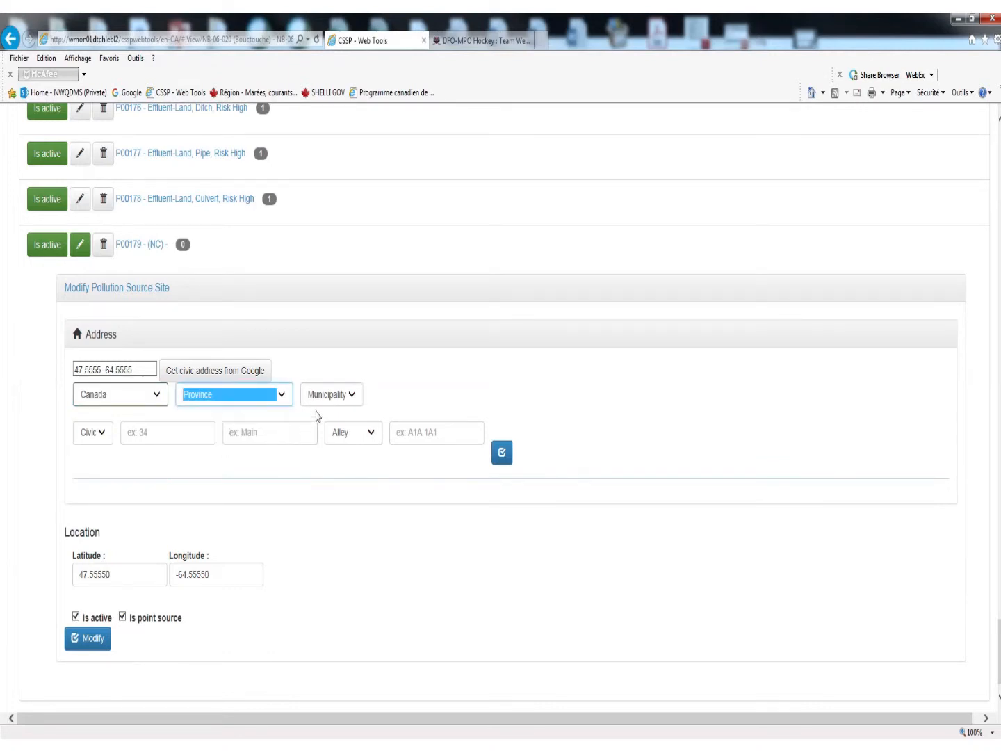
{"action": "left_click", "coordinate": [362, 404]}
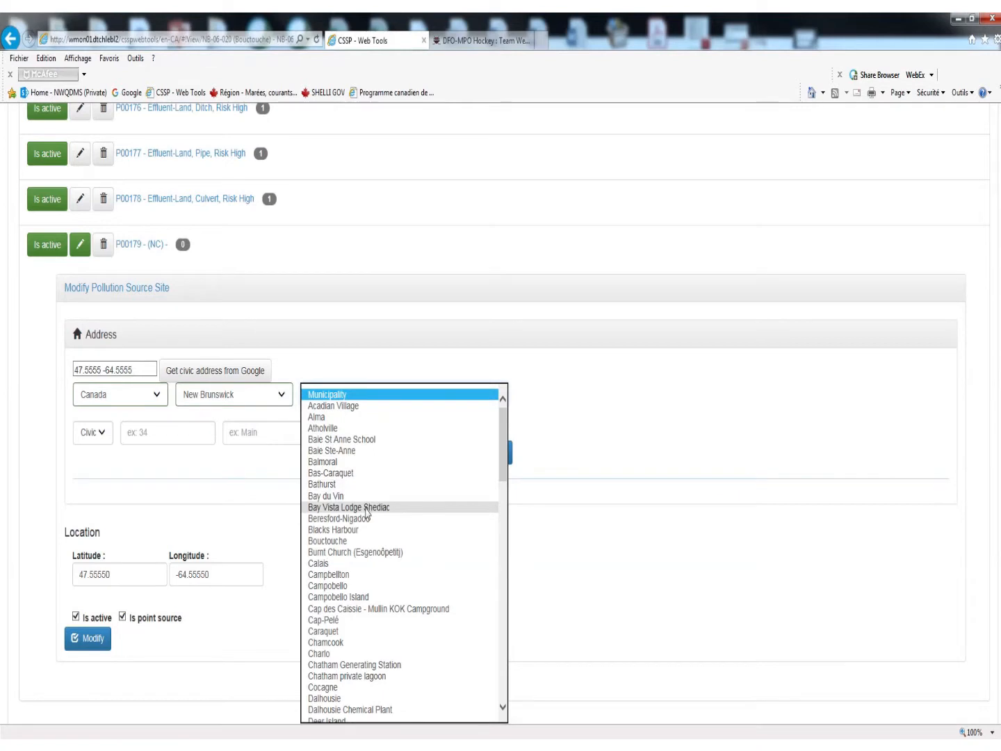
{"action": "left_click", "coordinate": [359, 541]}
Step: Fill in the site's civic number, street name and postal code, then save the changes
{"action": "left_click", "coordinate": [154, 435]}
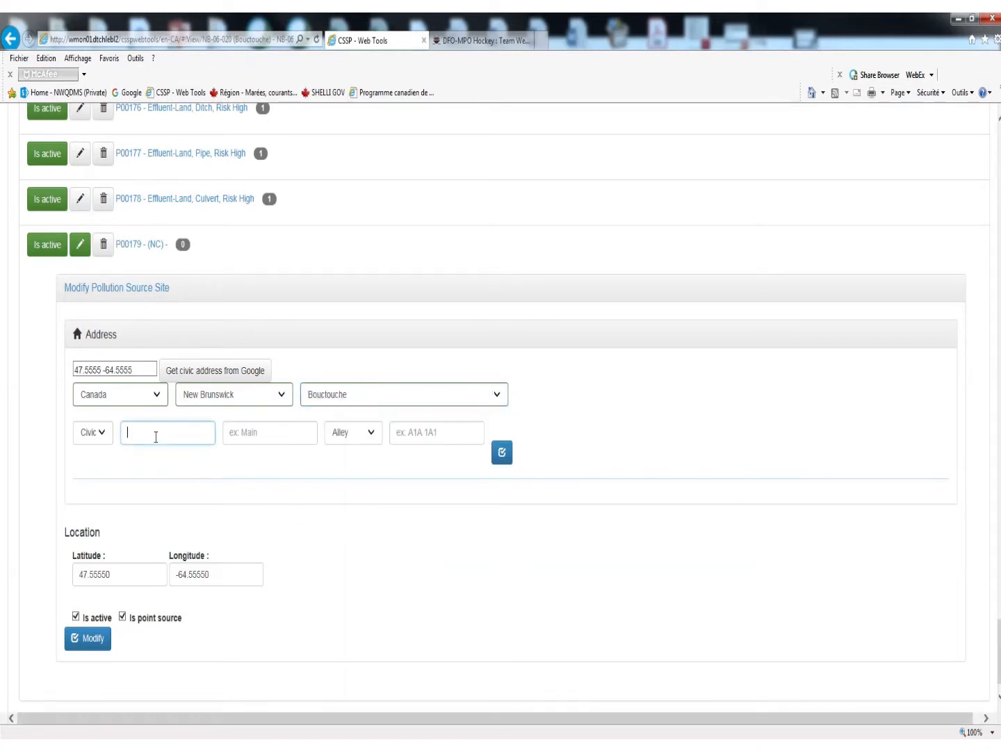
{"action": "type", "text": "34"}
{"action": "left_click", "coordinate": [253, 435]}
{"action": "type", "text": "Main"}
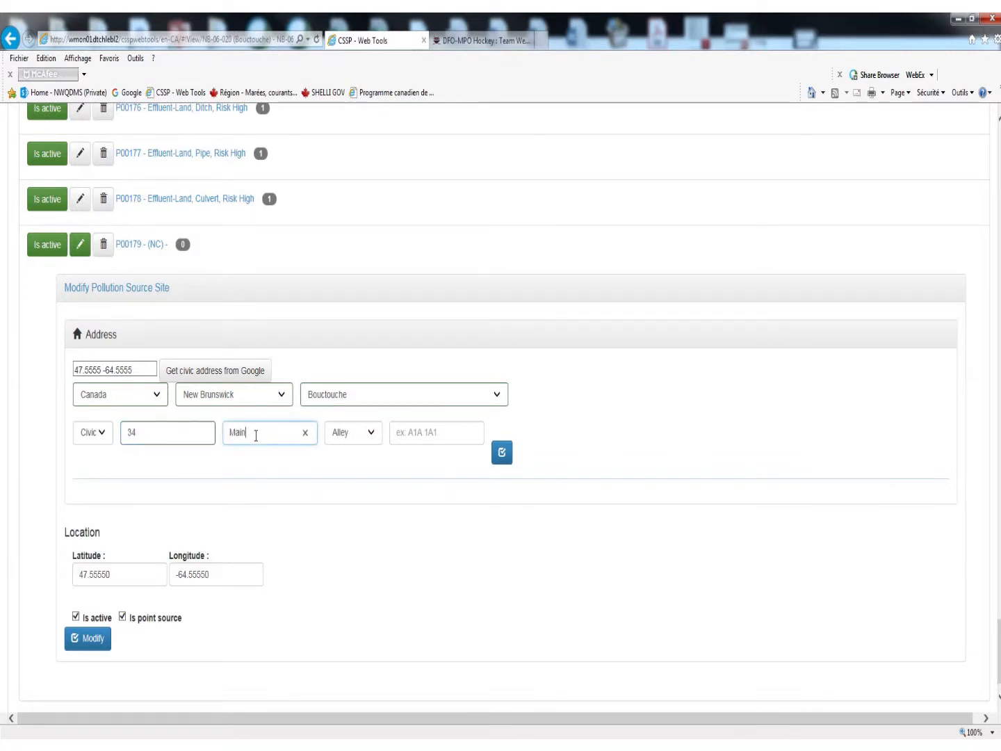
{"action": "left_click", "coordinate": [418, 435]}
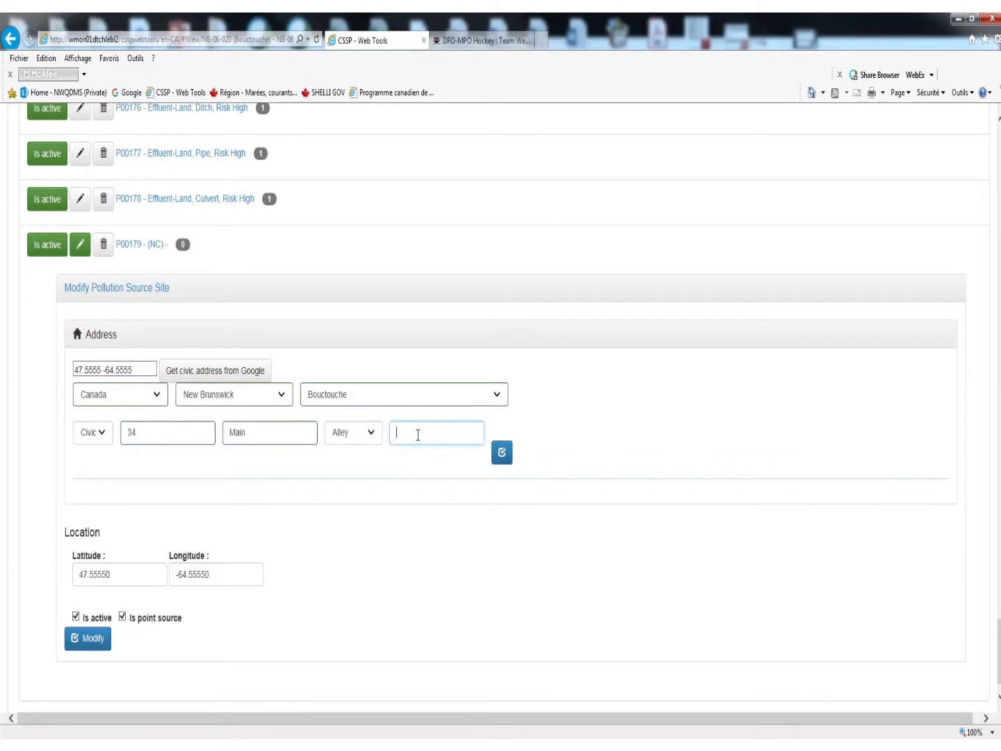
{"action": "type", "text": "E1A 3S8"}
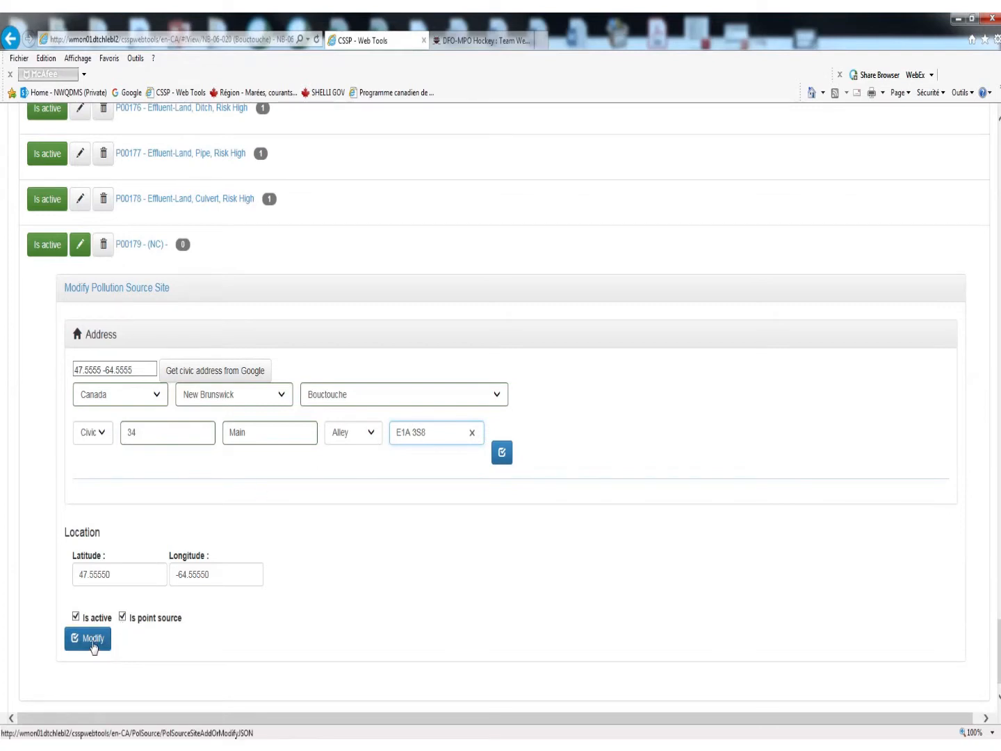
{"action": "left_click", "coordinate": [92, 645]}
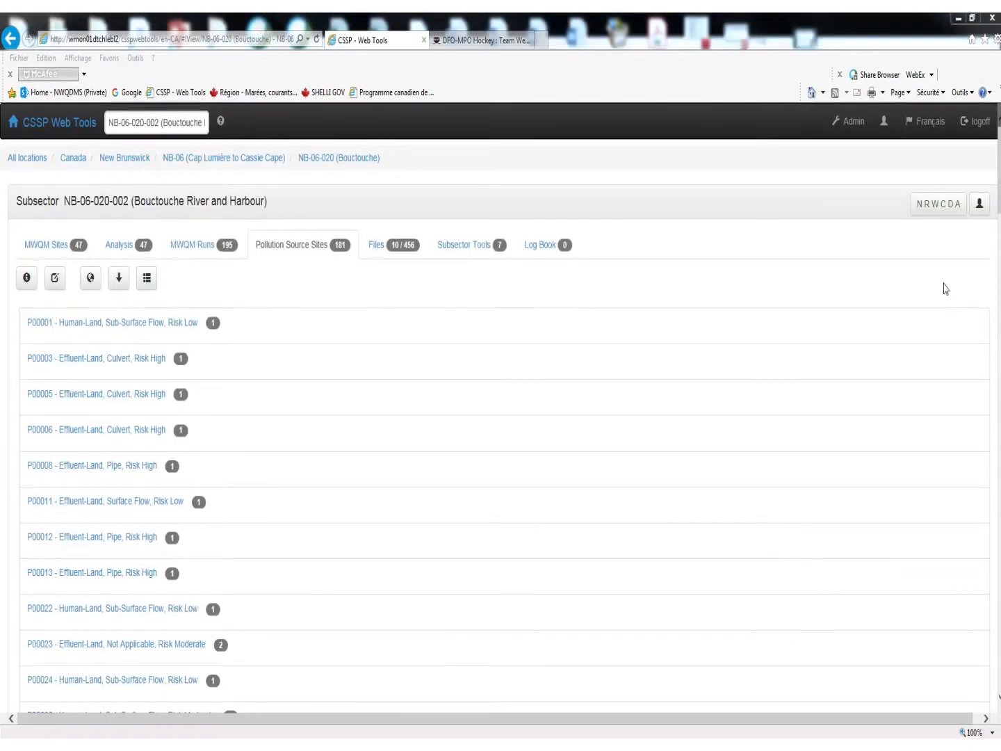
Step: Open site P00179's own page in edit mode and display its still-empty Files tab
{"action": "scroll", "coordinate": [998, 183], "scroll_direction": "down", "scroll_amount": 2}
{"action": "left_click_drag", "start_coordinate": [998, 216], "coordinate": [999, 678]}
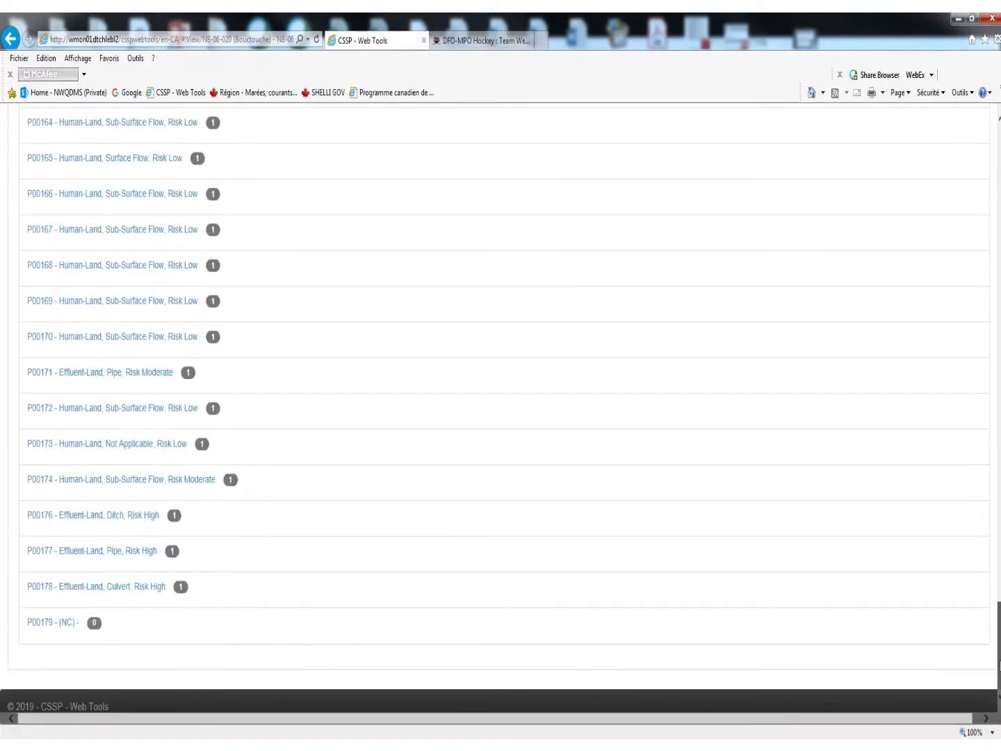
{"action": "left_click", "coordinate": [40, 622]}
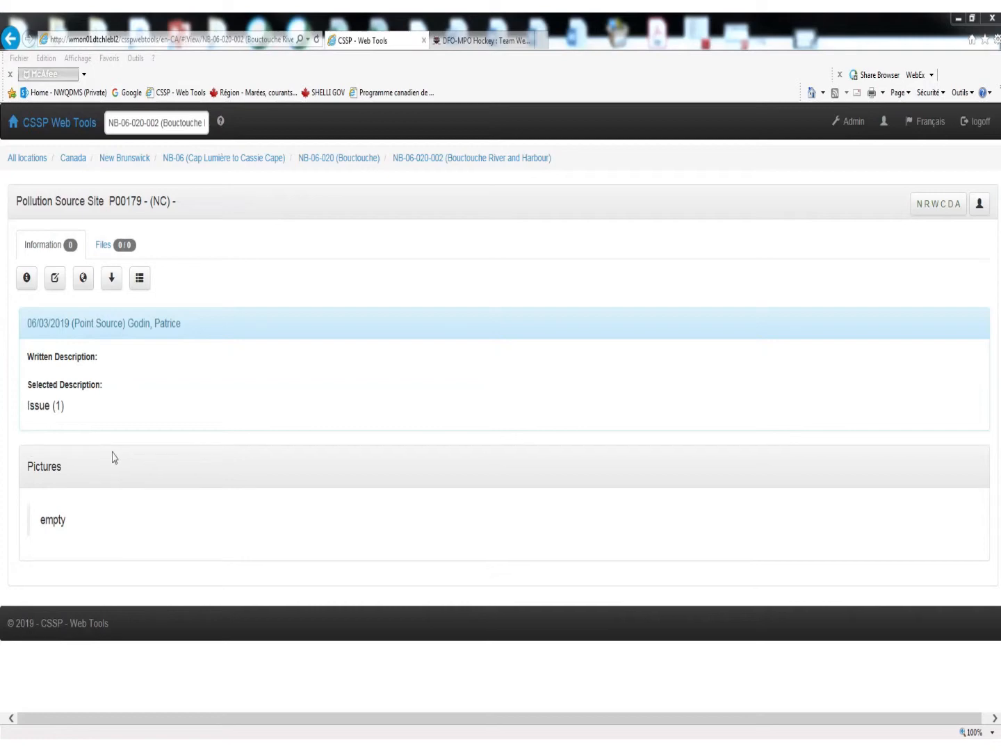
{"action": "left_click", "coordinate": [55, 279]}
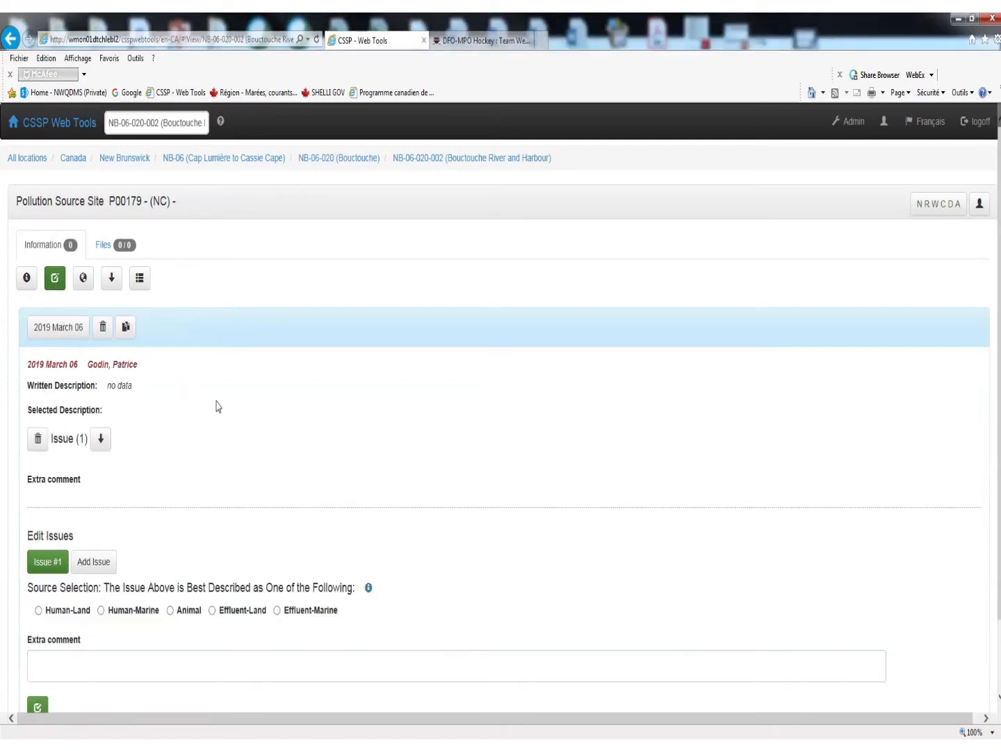
{"action": "scroll", "coordinate": [286, 428], "scroll_direction": "down", "scroll_amount": 3}
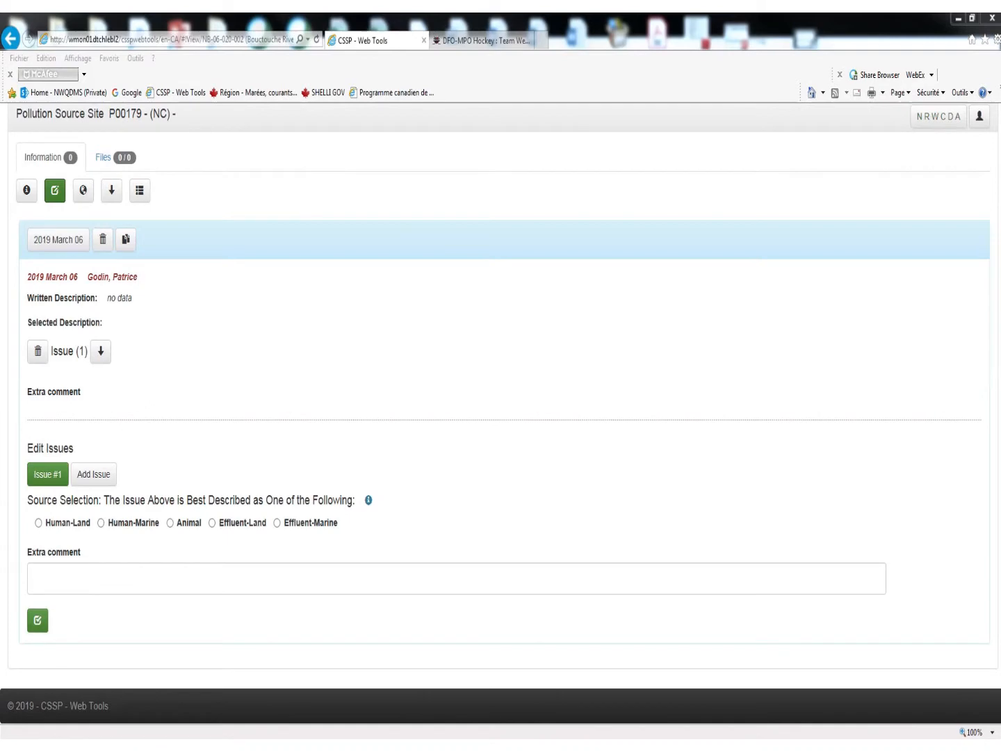
{"action": "left_click", "coordinate": [103, 159]}
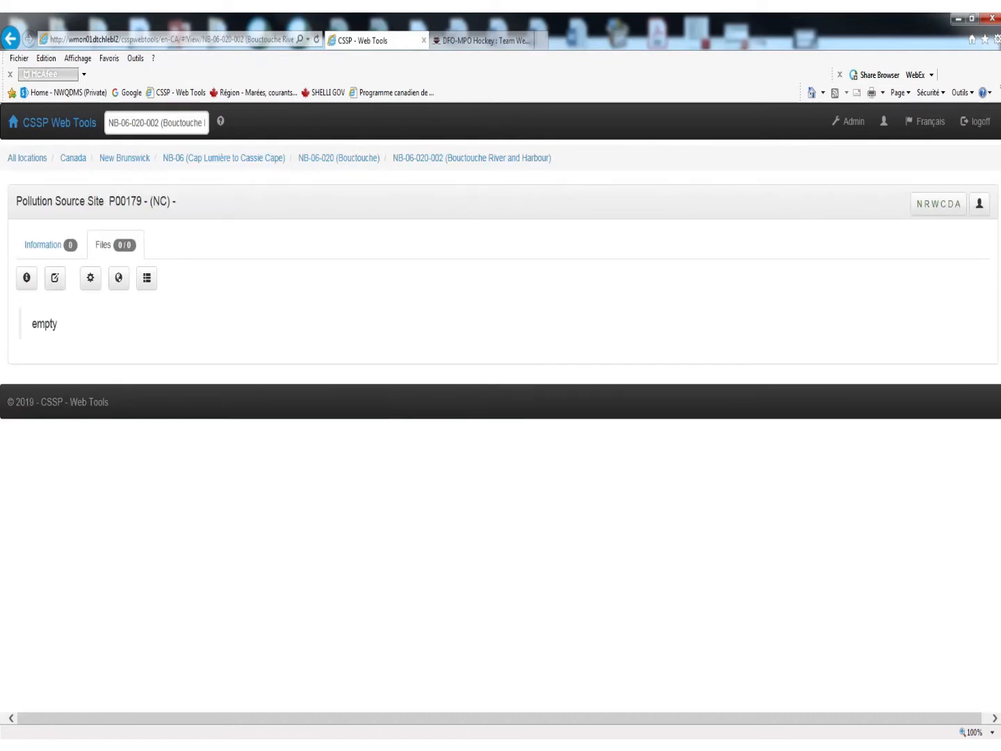
Step: Fill a new upload form with year 2019, purpose Image and description 'P00179 Cottage', then browse for the file
{"action": "left_click", "coordinate": [55, 279]}
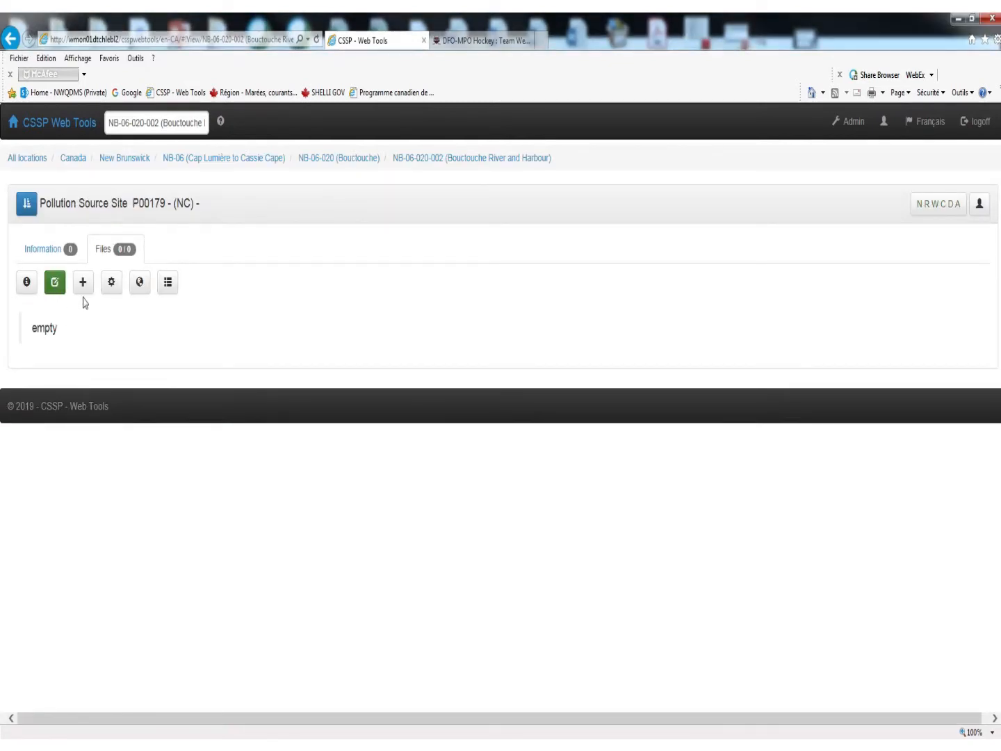
{"action": "left_click", "coordinate": [83, 290]}
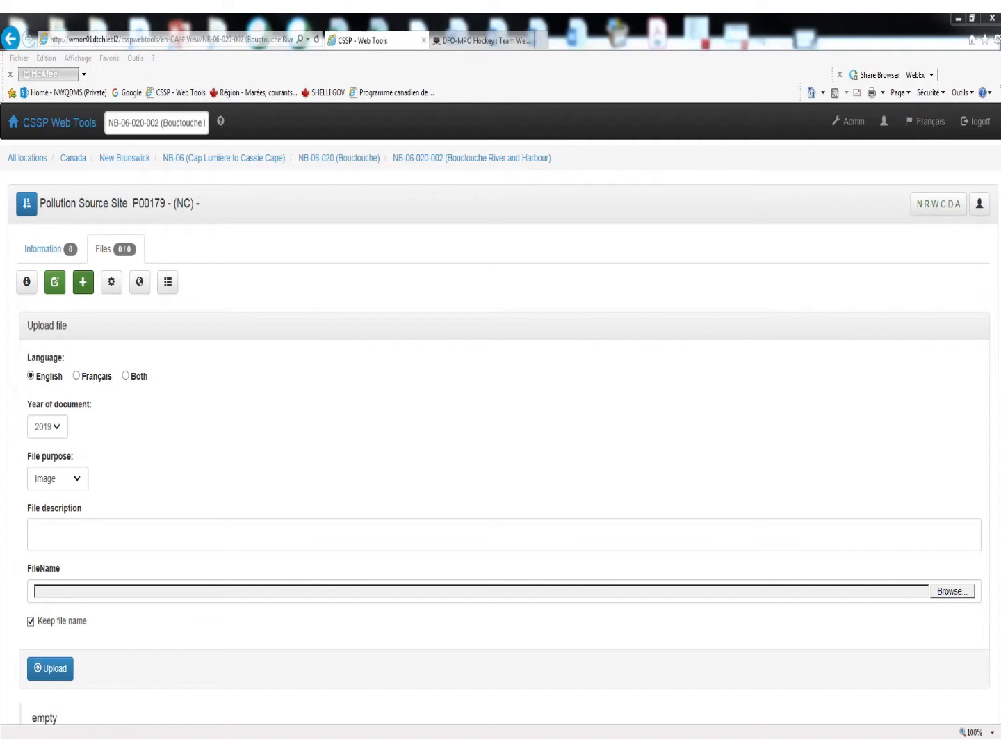
{"action": "left_click", "coordinate": [50, 427]}
{"action": "left_click", "coordinate": [50, 404]}
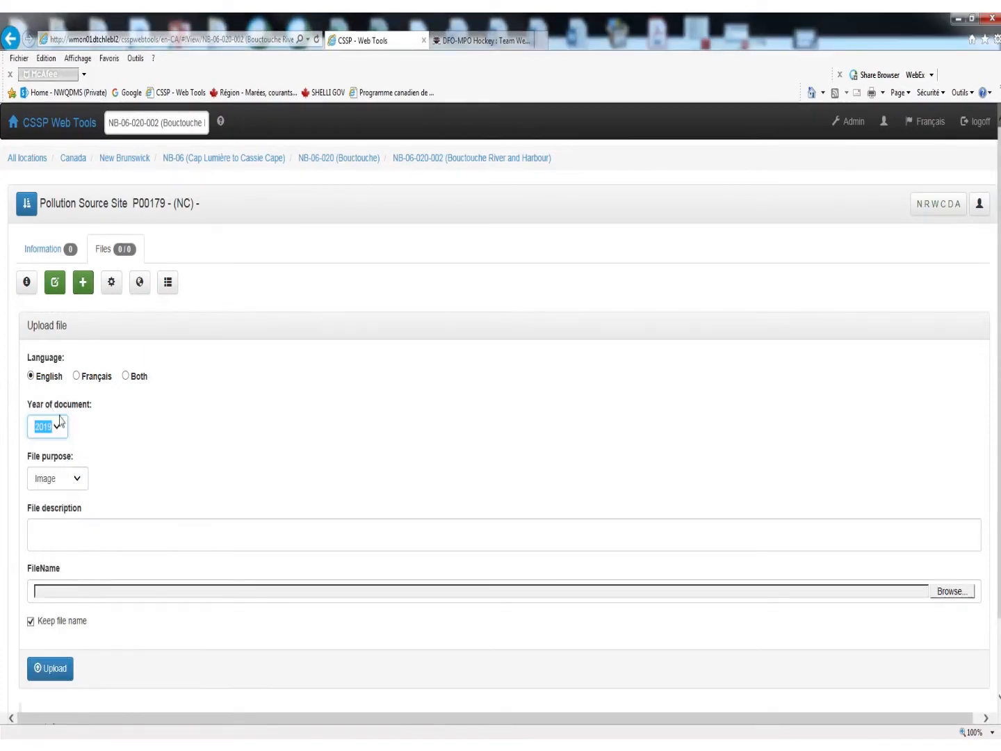
{"action": "left_click", "coordinate": [78, 479]}
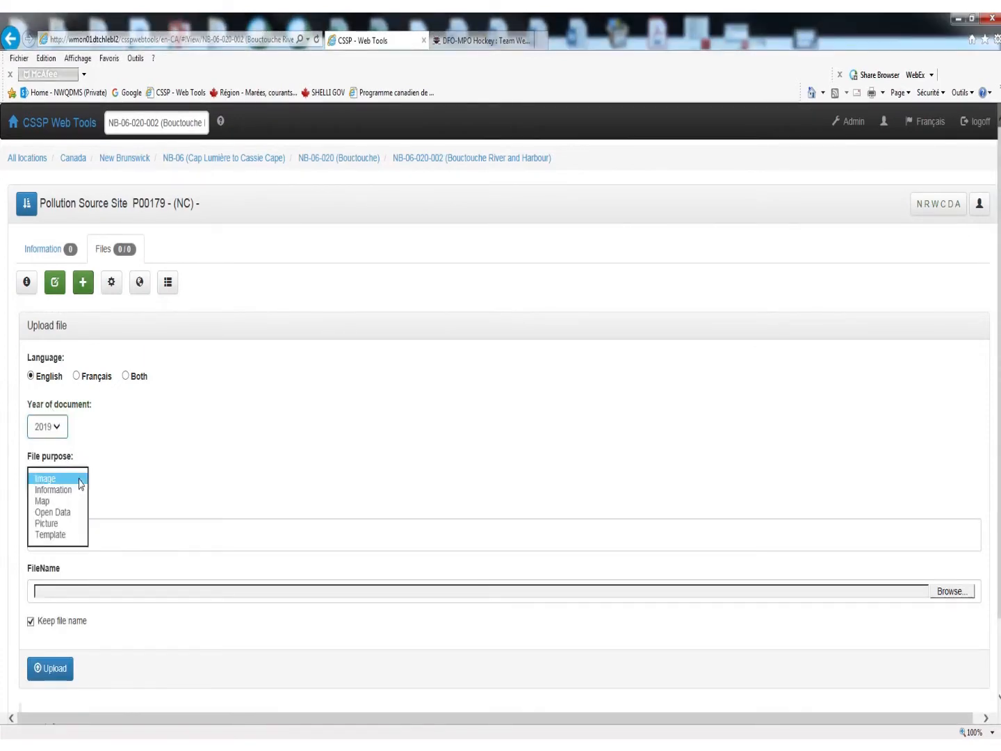
{"action": "left_click", "coordinate": [78, 479]}
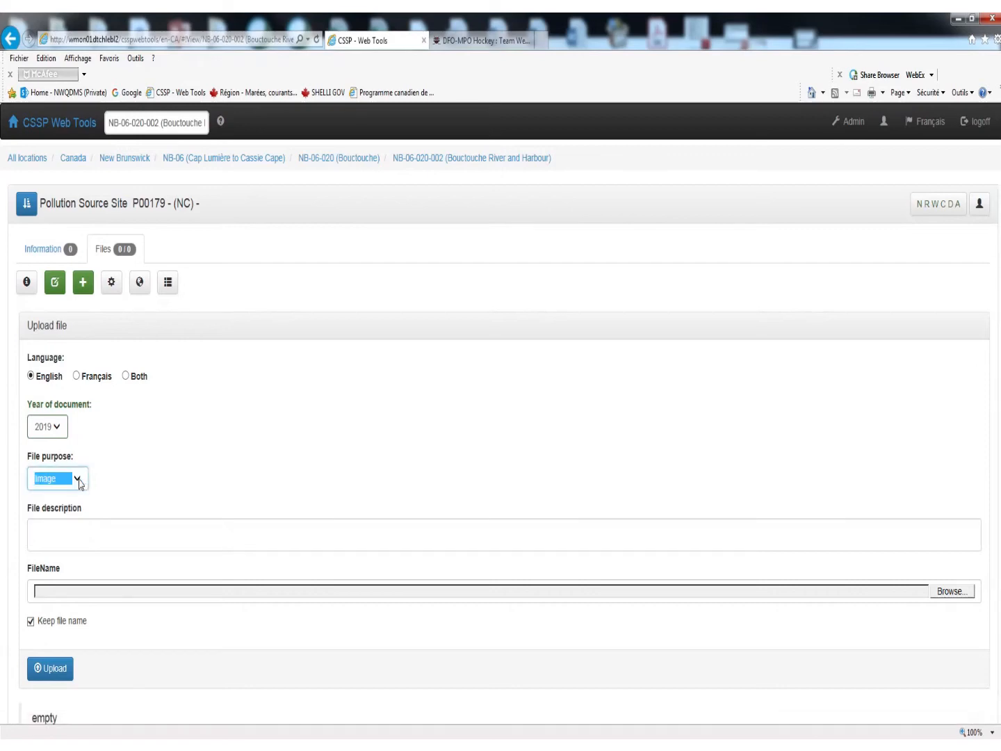
{"action": "left_click", "coordinate": [109, 533]}
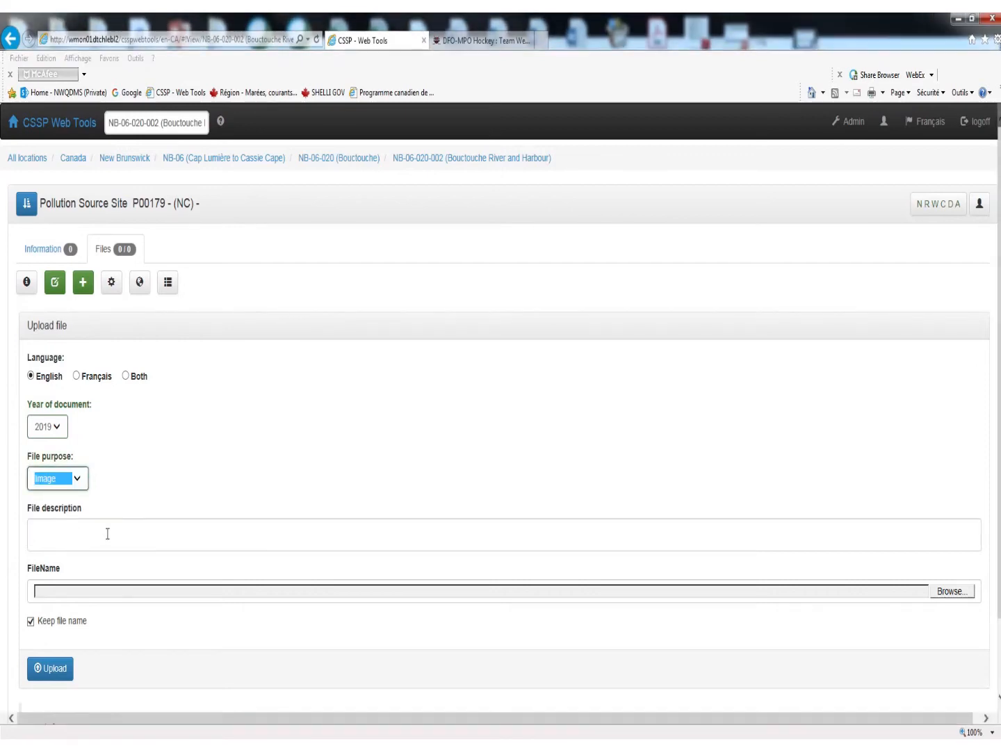
{"action": "type", "text": "P"}
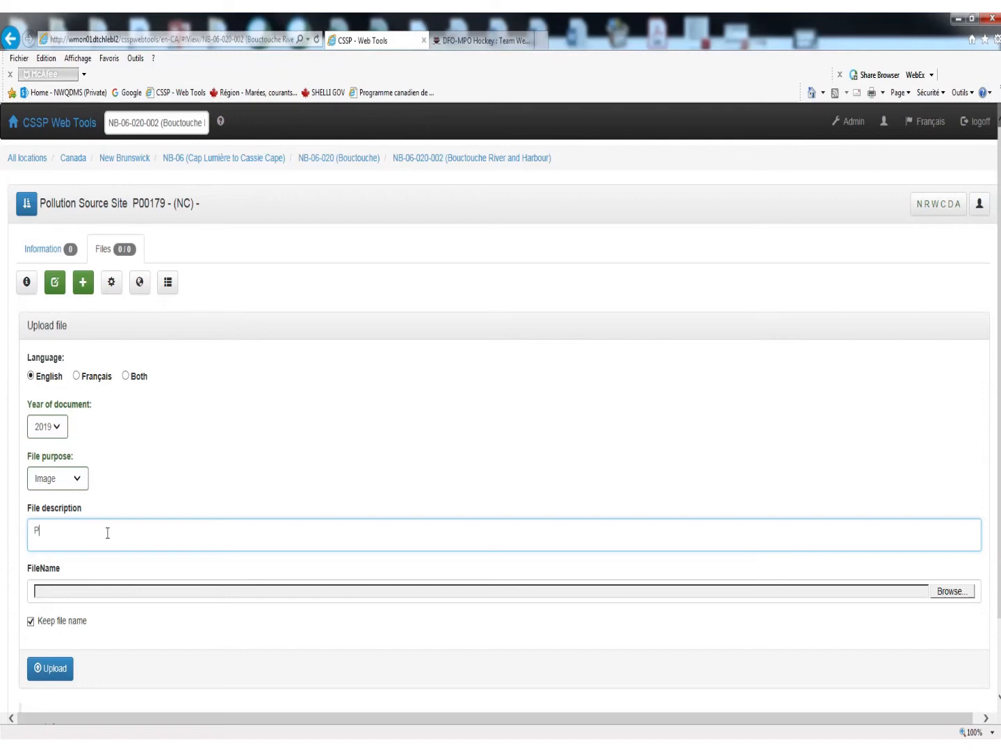
{"action": "type", "text": "0017"}
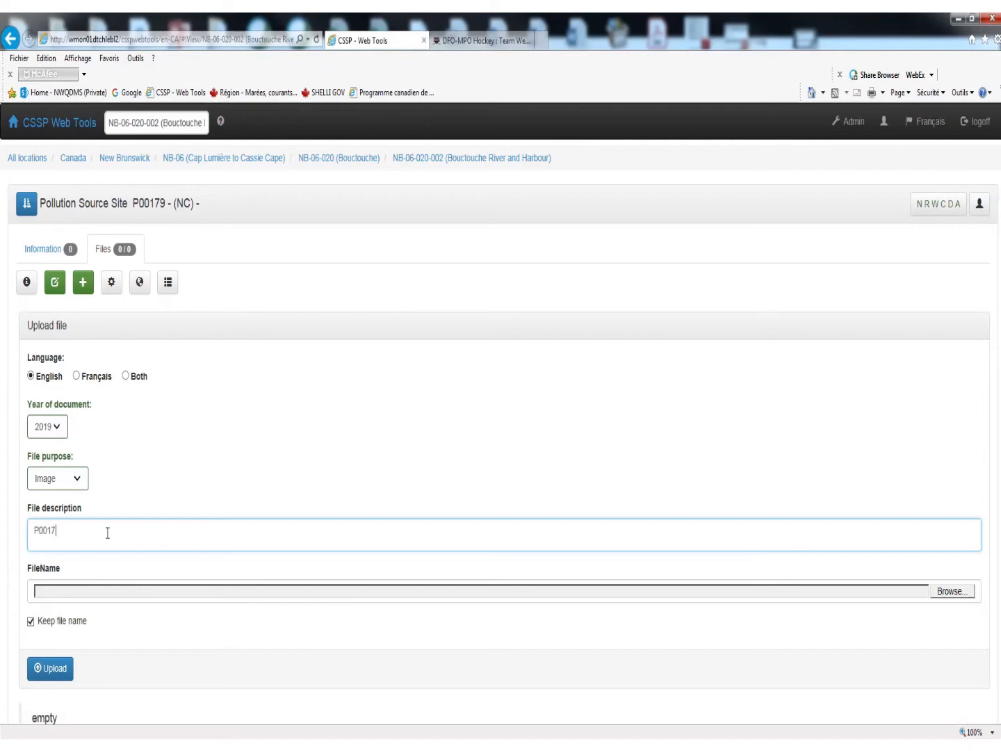
{"action": "type", "text": "9 Cottage"}
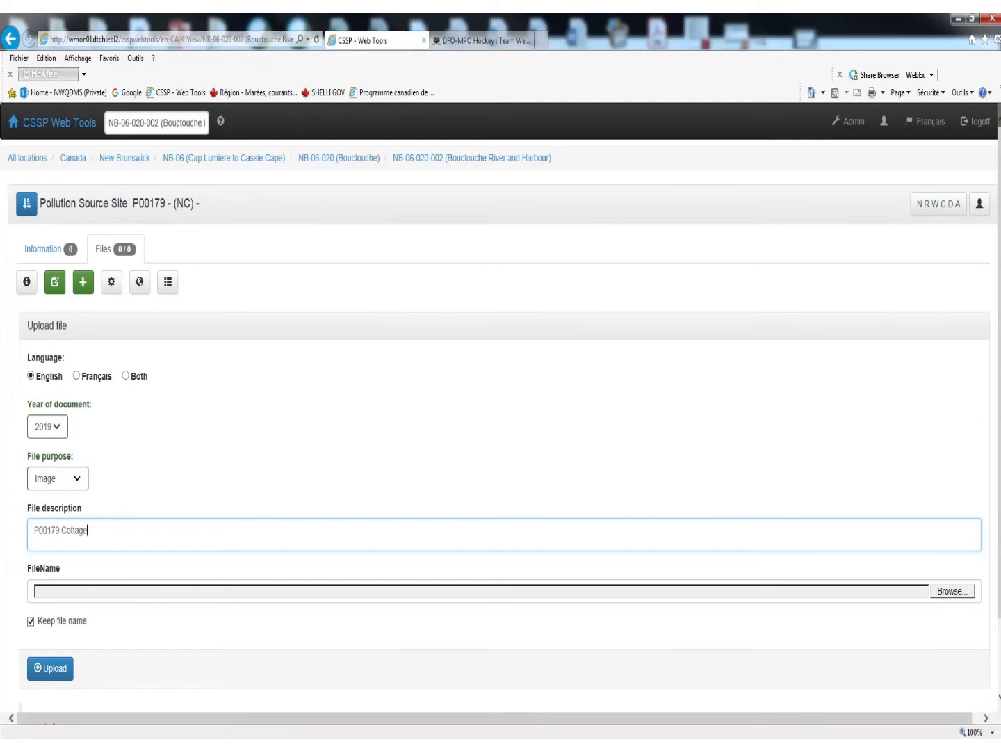
{"action": "left_click", "coordinate": [954, 599]}
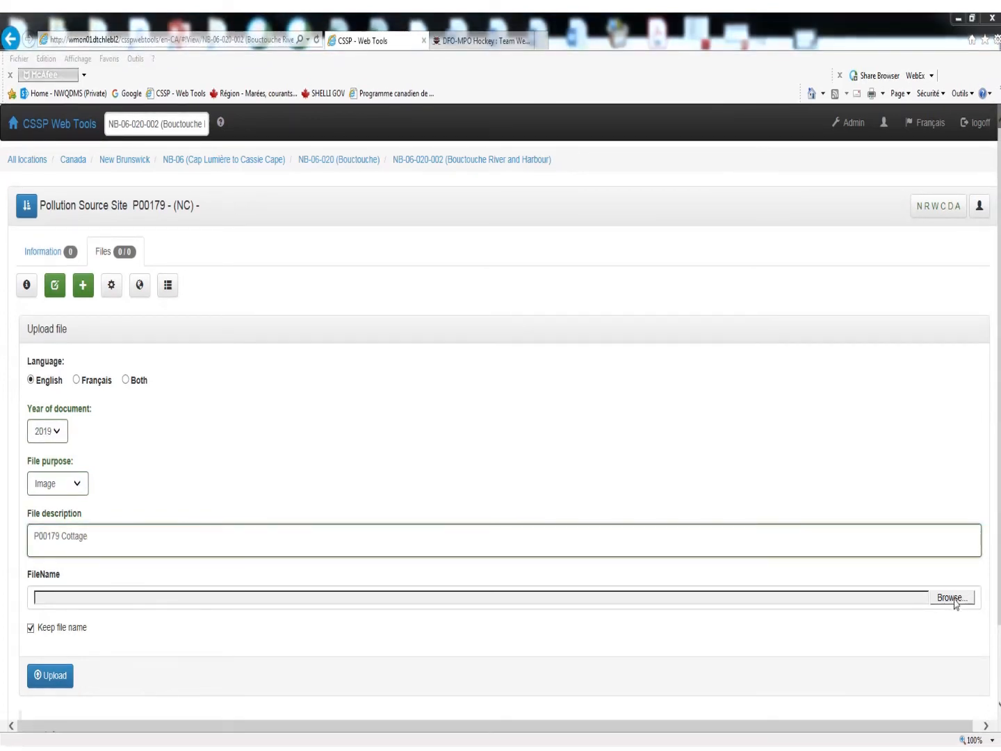